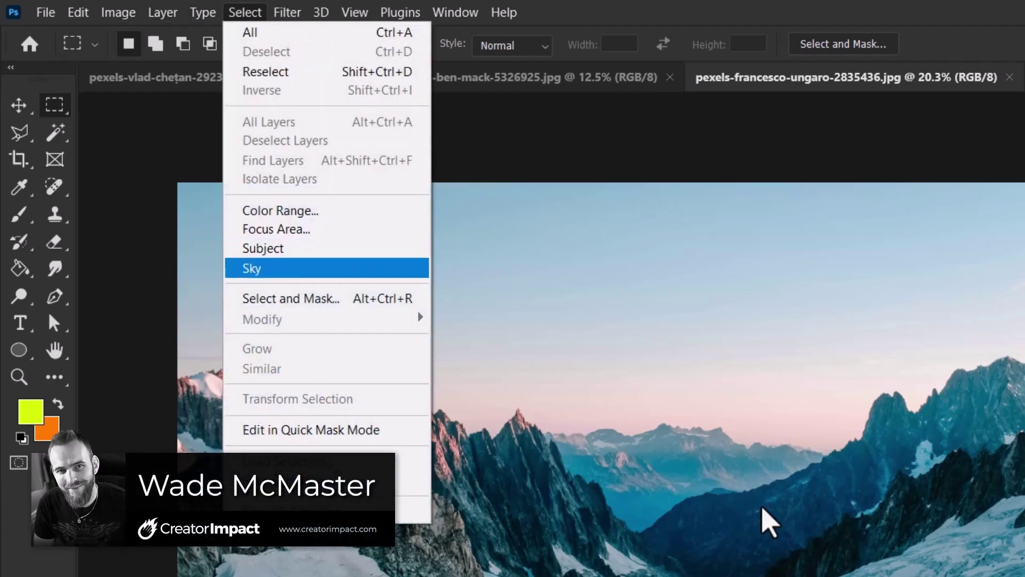
Select the mountain photo's sky, invert to the mountains and mask out the sky.
click(251, 268)
click(246, 11)
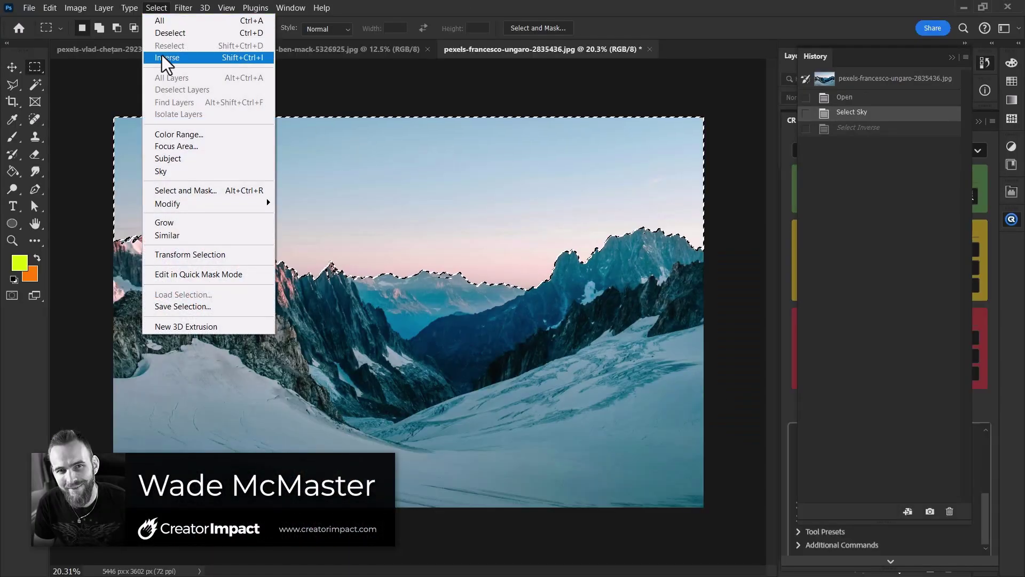
click(165, 58)
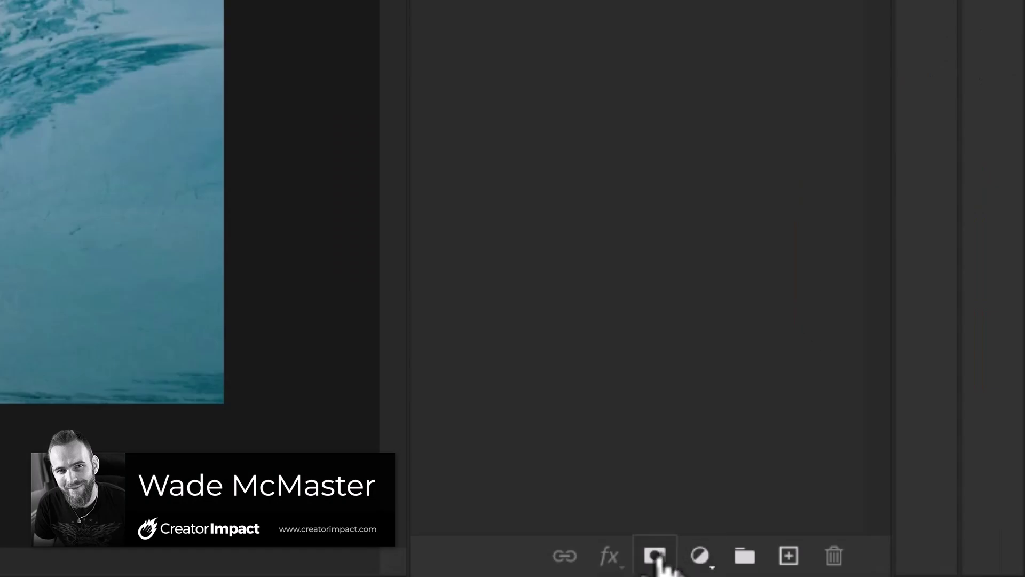
click(656, 558)
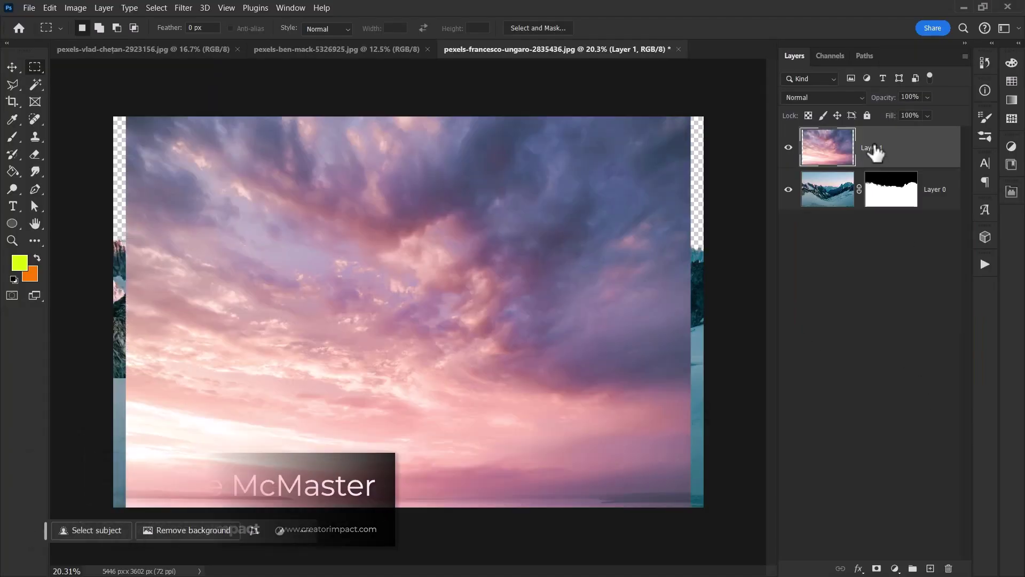
Shift the image's colours with a Color Balance adjustment.
click(75, 7)
mouse_move(97, 42)
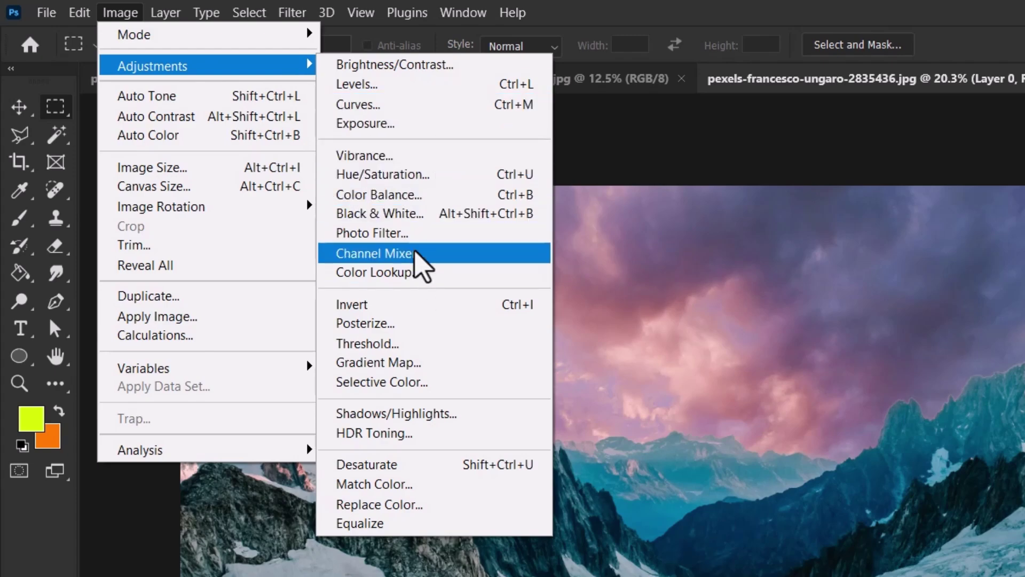
click(416, 197)
drag(806, 312, 836, 315)
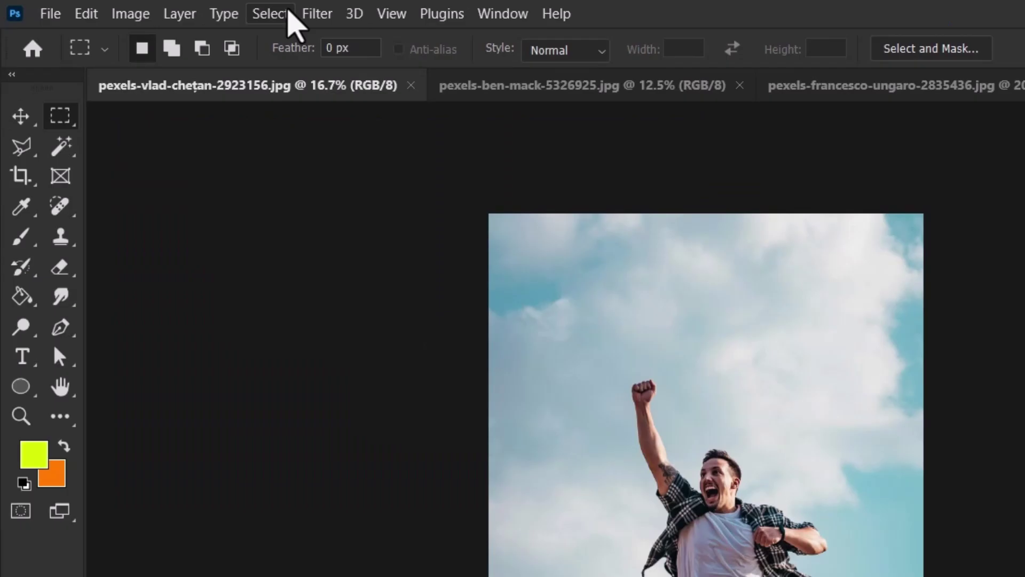
Select the jumping man as the subject of his photo.
click(294, 13)
click(309, 276)
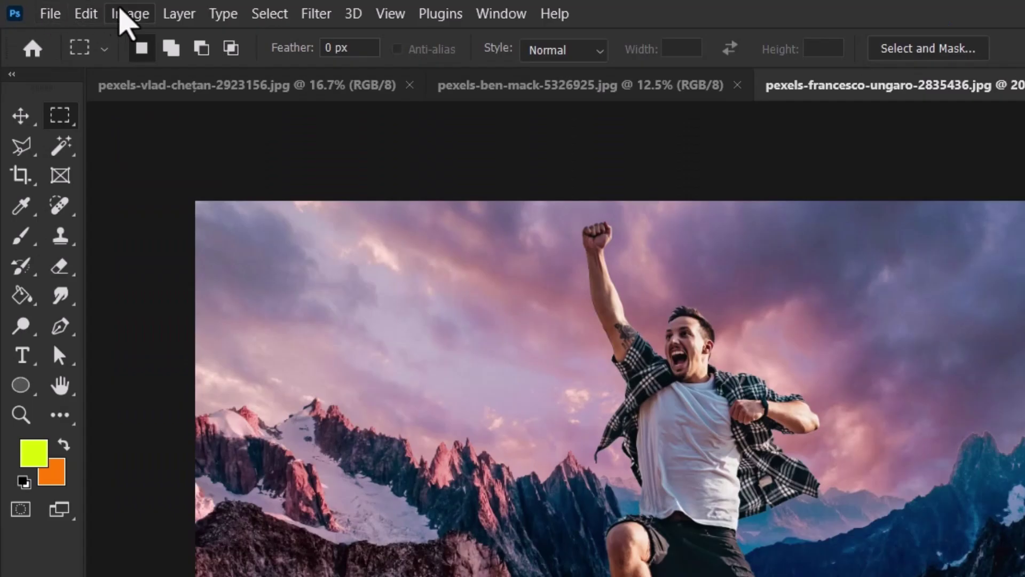
click(75, 8)
Apply Color Balance, then scroll the Configurator Reloaded page to view its panel preview.
mouse_move(145, 75)
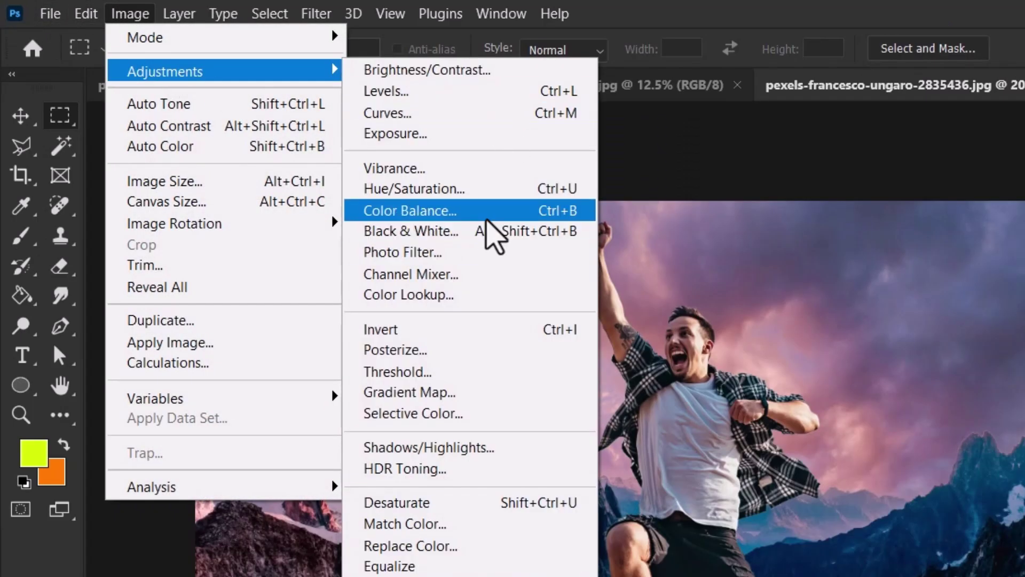
click(487, 212)
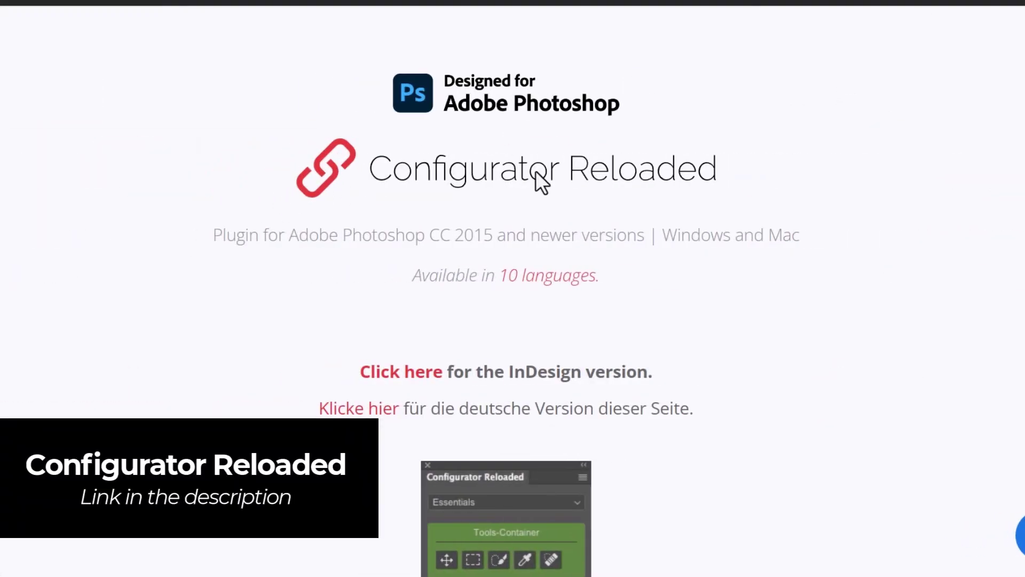
scroll(611, 200, down, 8)
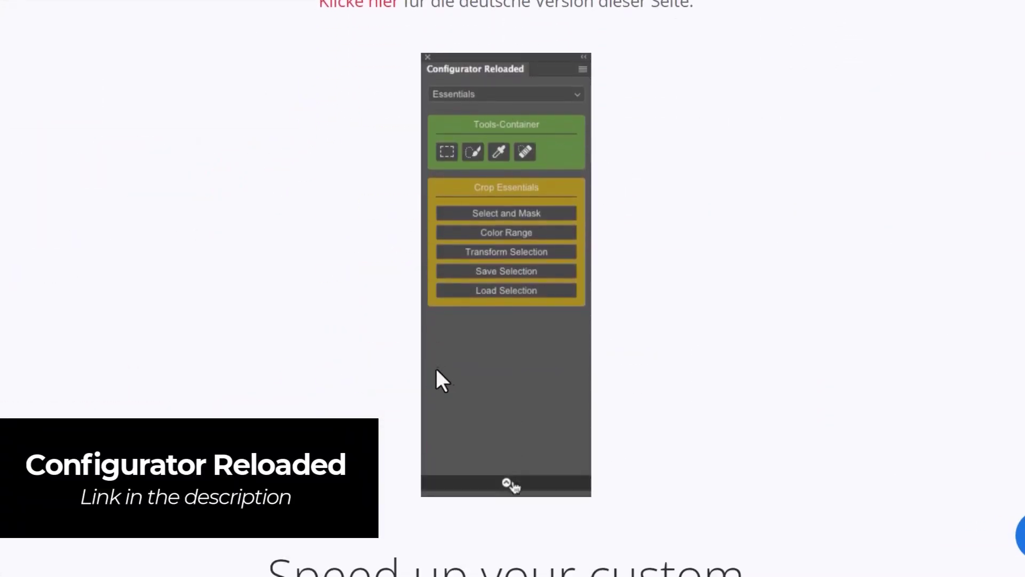
scroll(453, 371, down, 9)
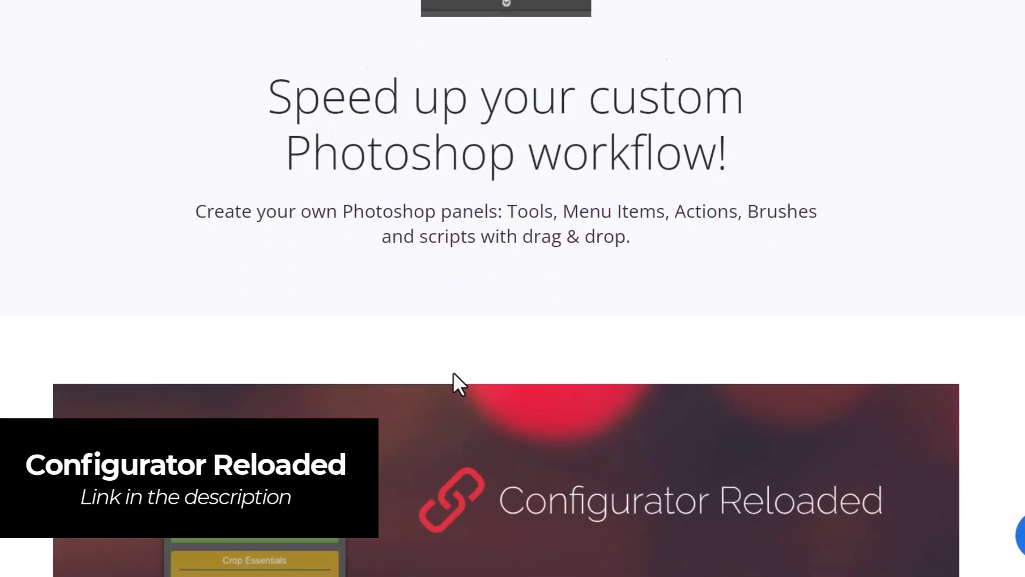
scroll(453, 373, down, 5)
scroll(453, 370, up, 14)
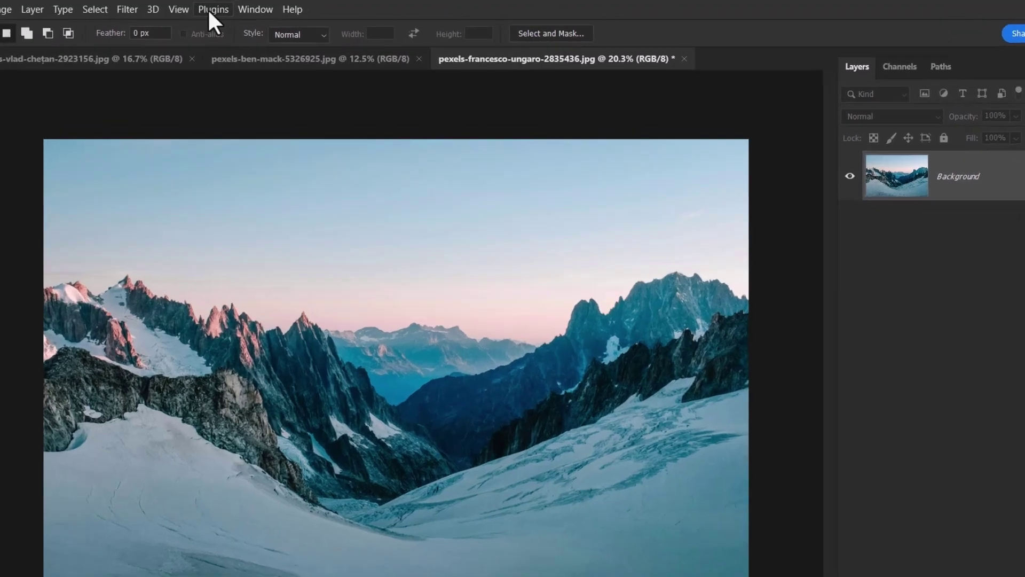
Open the CR 2 panel from Plugins and collapse its command list.
click(254, 8)
mouse_move(149, 171)
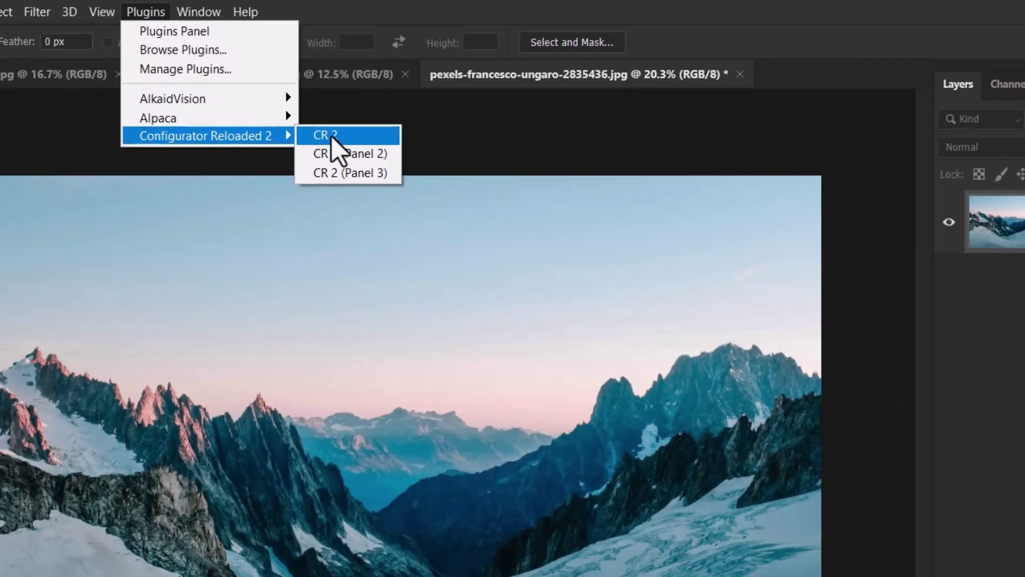
click(327, 175)
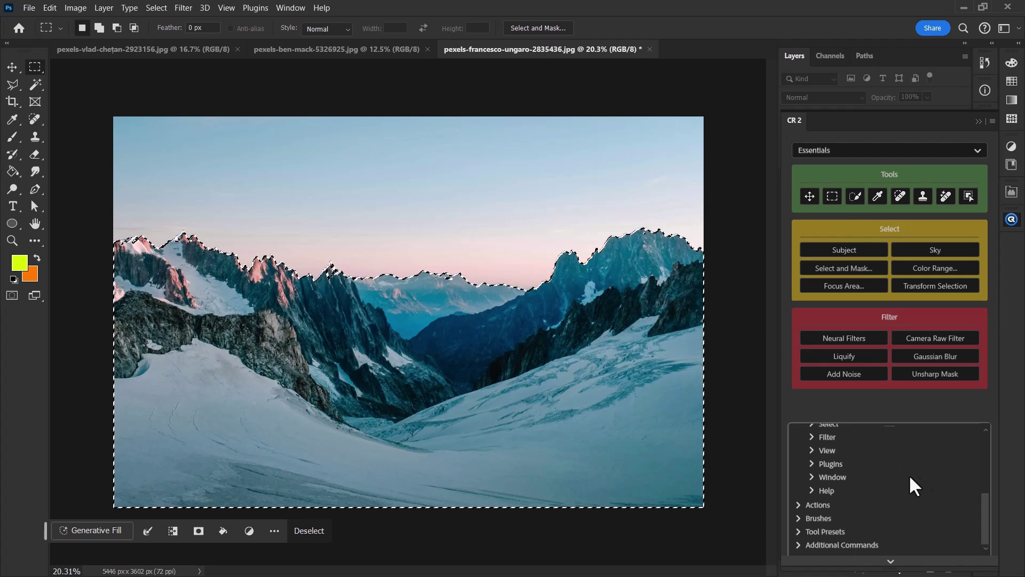
click(892, 561)
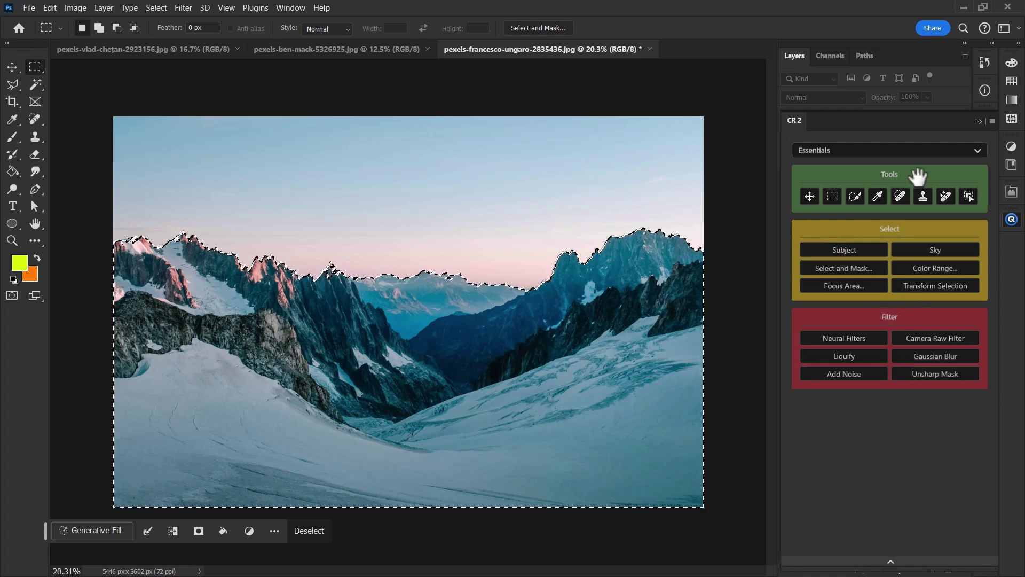
Deselect, then cycle through the beach, jumping man and mountain document tabs.
key(ctrl+d)
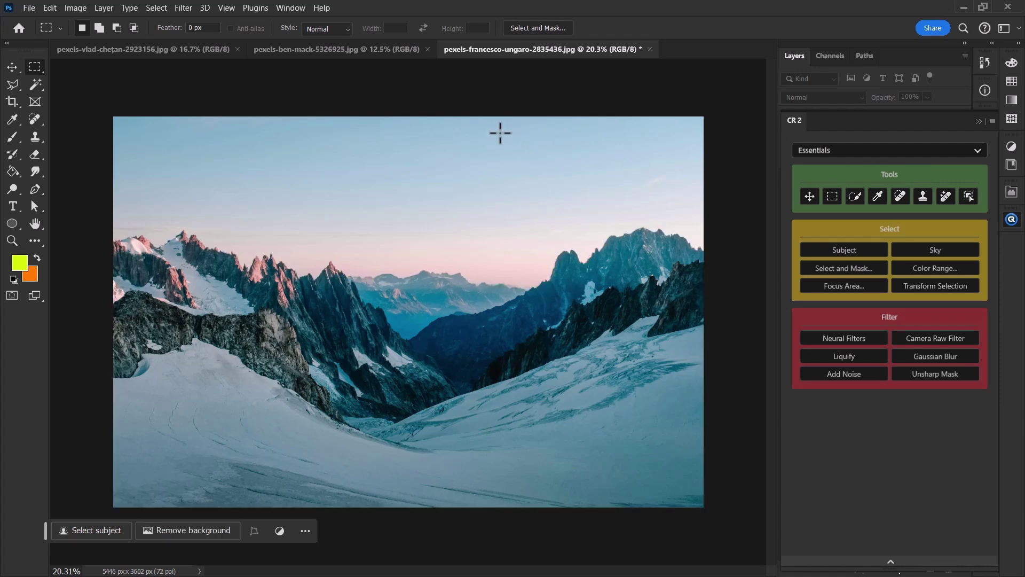
click(366, 49)
click(227, 50)
click(382, 52)
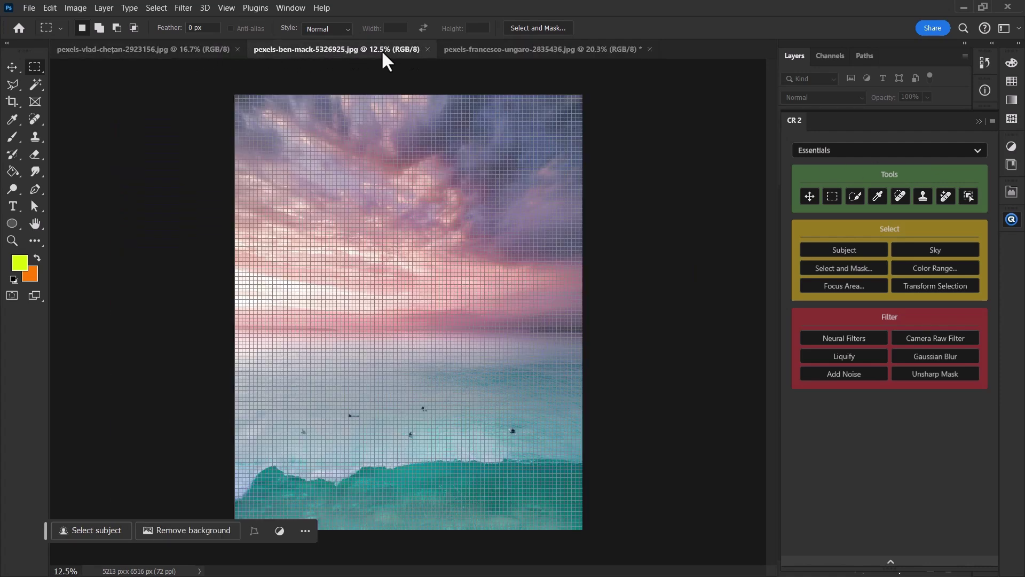
click(505, 50)
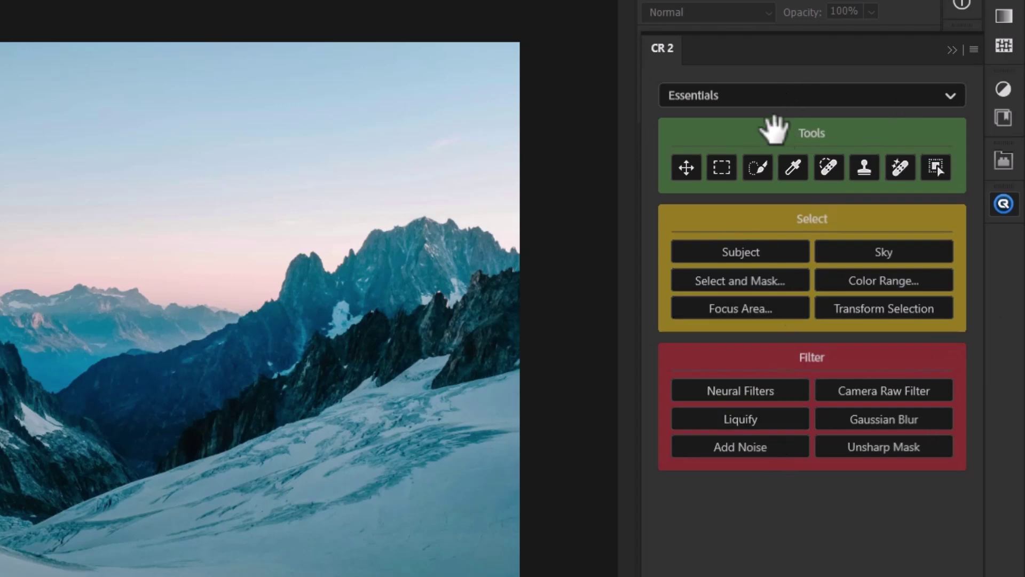
Delete the Filter and Select containers from the CR 2 panel.
right_click(870, 354)
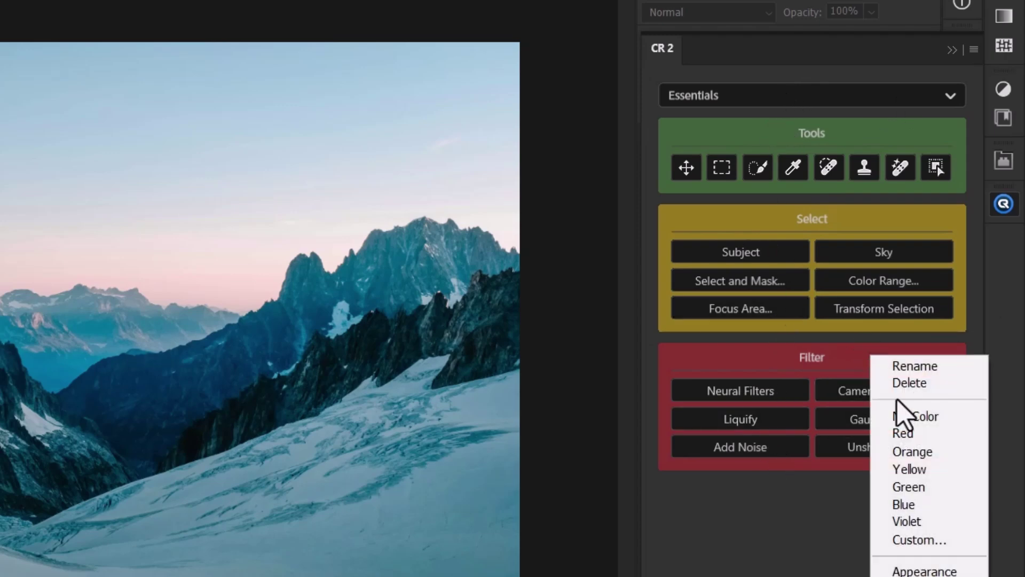
click(910, 382)
right_click(859, 212)
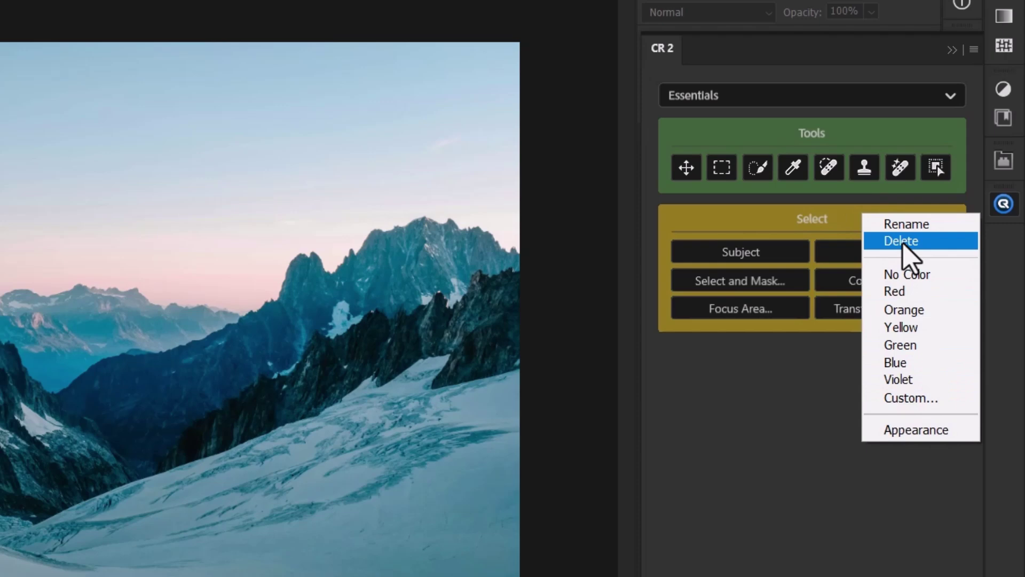
click(903, 242)
Delete the Tools container and add a fresh empty Tools Container.
right_click(785, 135)
click(785, 163)
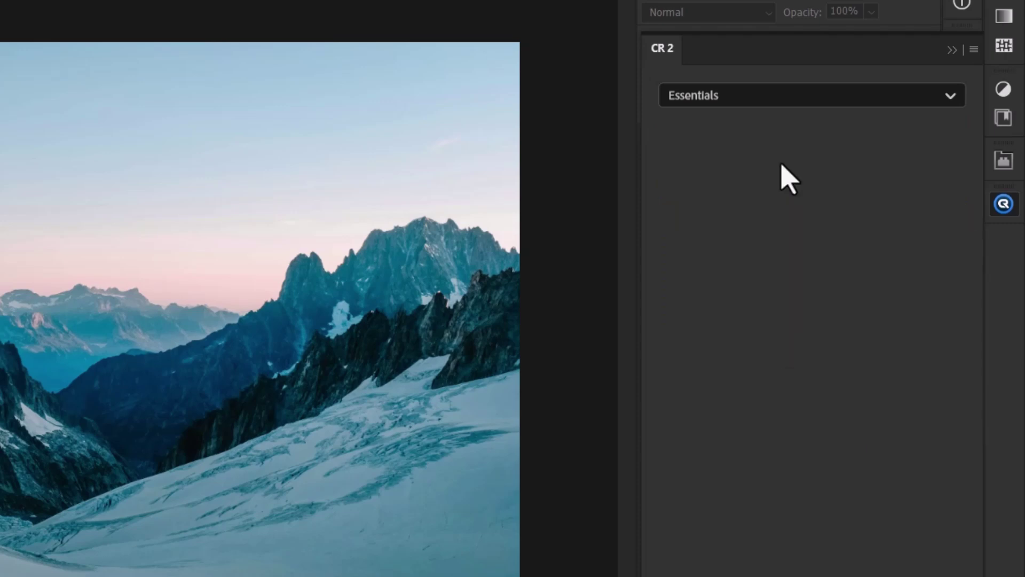
click(974, 50)
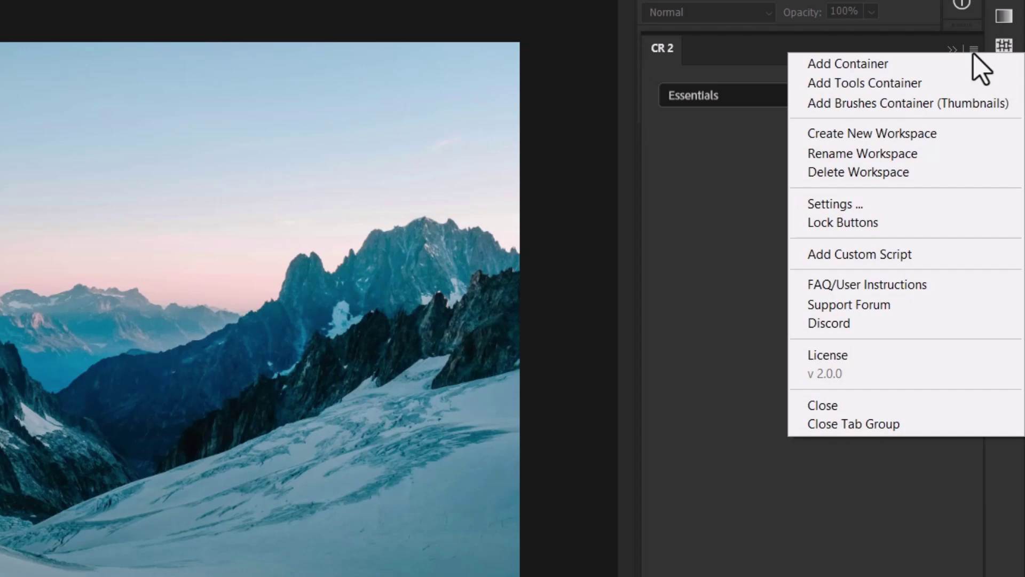
click(851, 84)
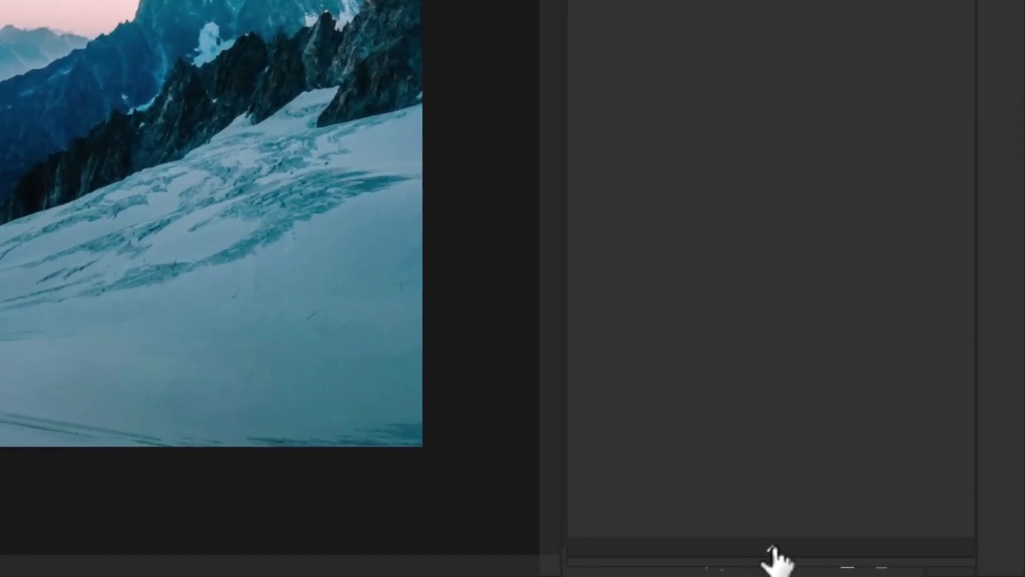
Show the enlarged command list with the Tools category expanded.
click(773, 550)
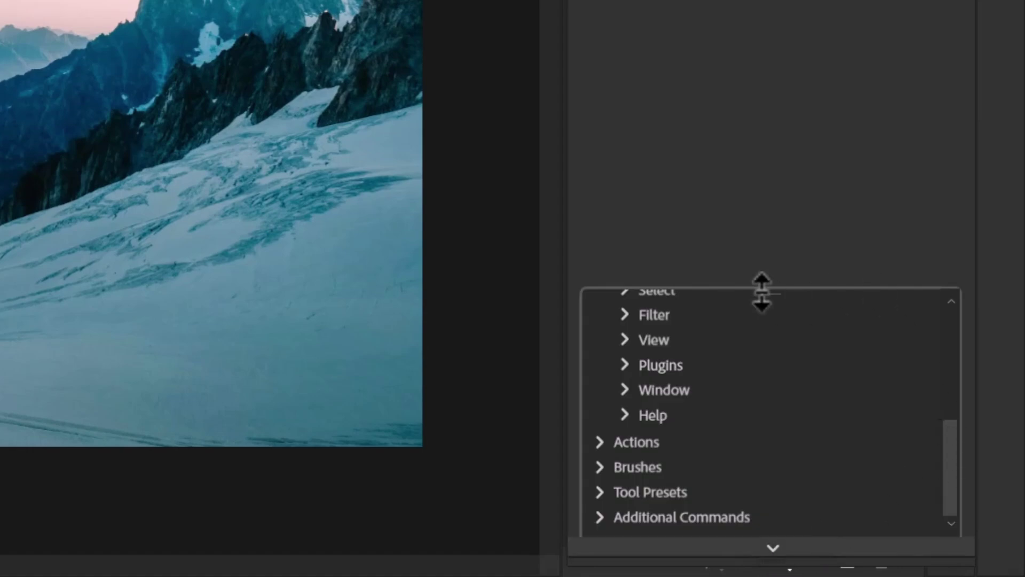
drag(773, 287, 735, 8)
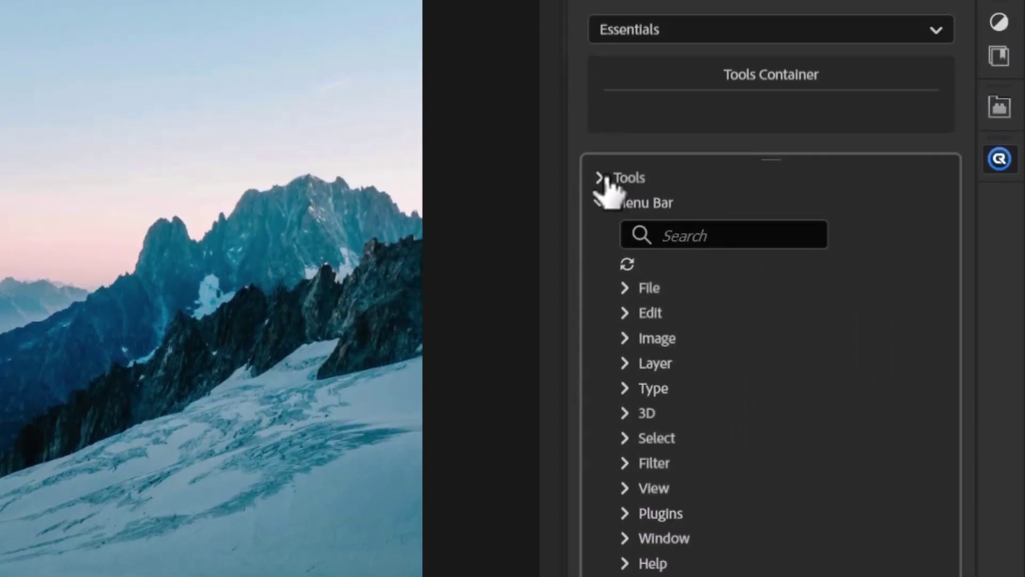
click(601, 178)
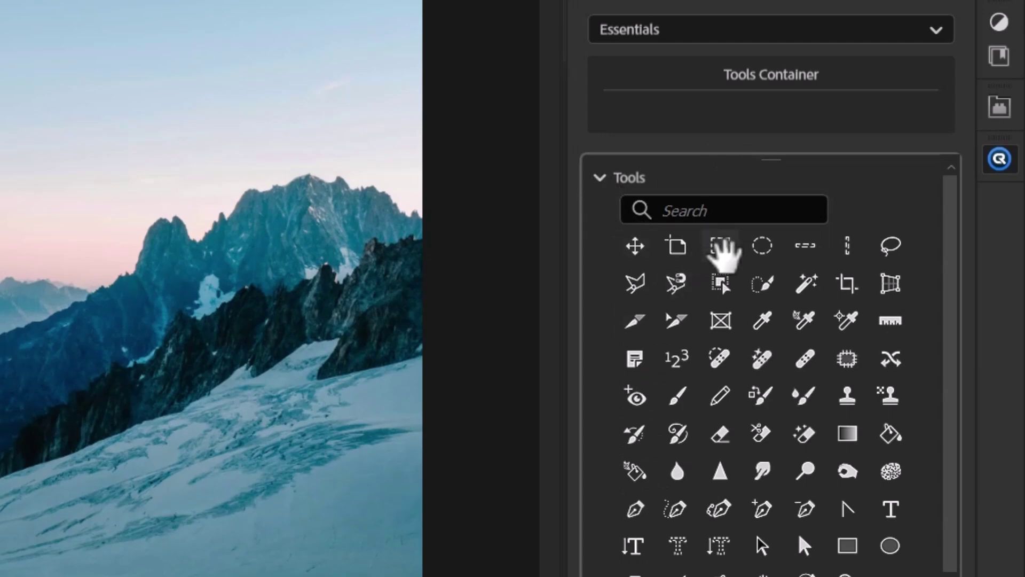
Add Rectangular Marquee, Polygonal Lasso, Pen, Clone Stamp and Spot Healing Brush to the Tools Container.
drag(722, 249, 669, 110)
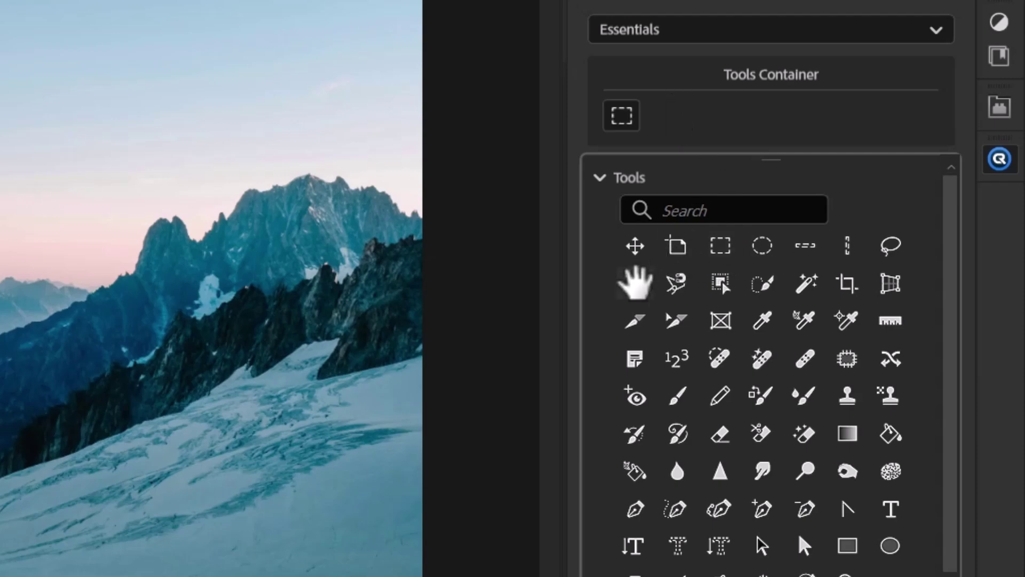
drag(635, 288, 668, 128)
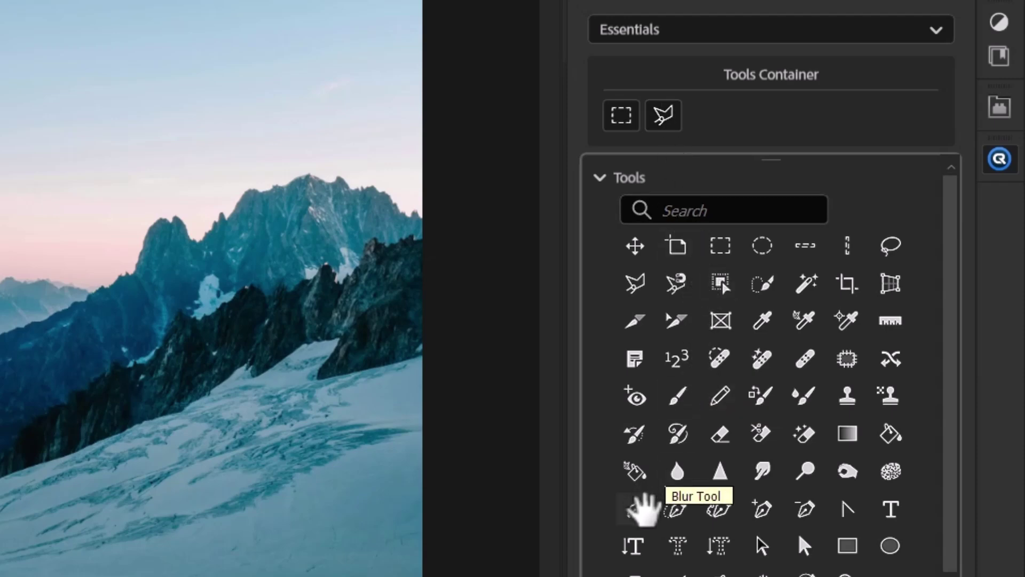
drag(641, 507, 712, 124)
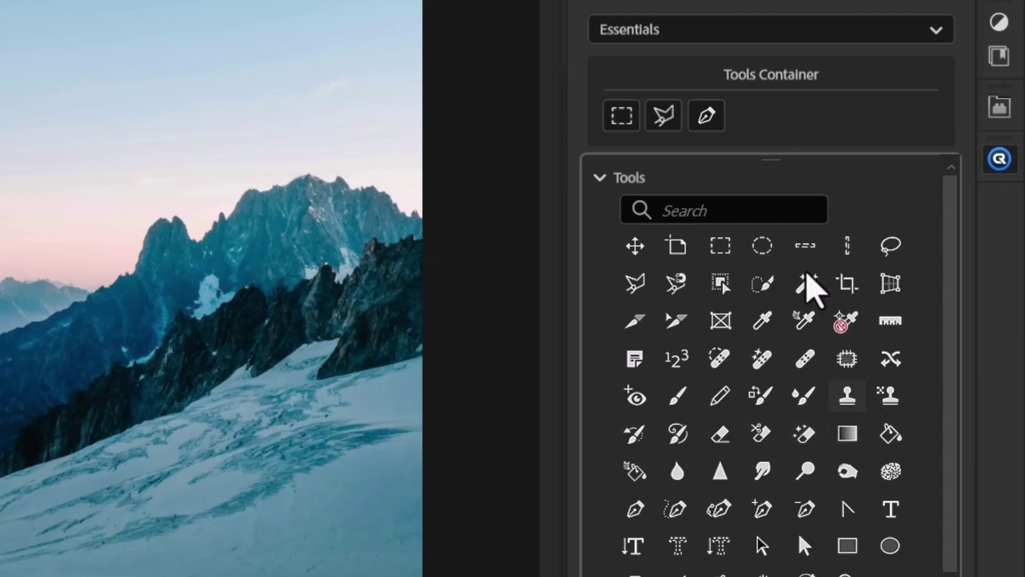
drag(812, 289, 753, 117)
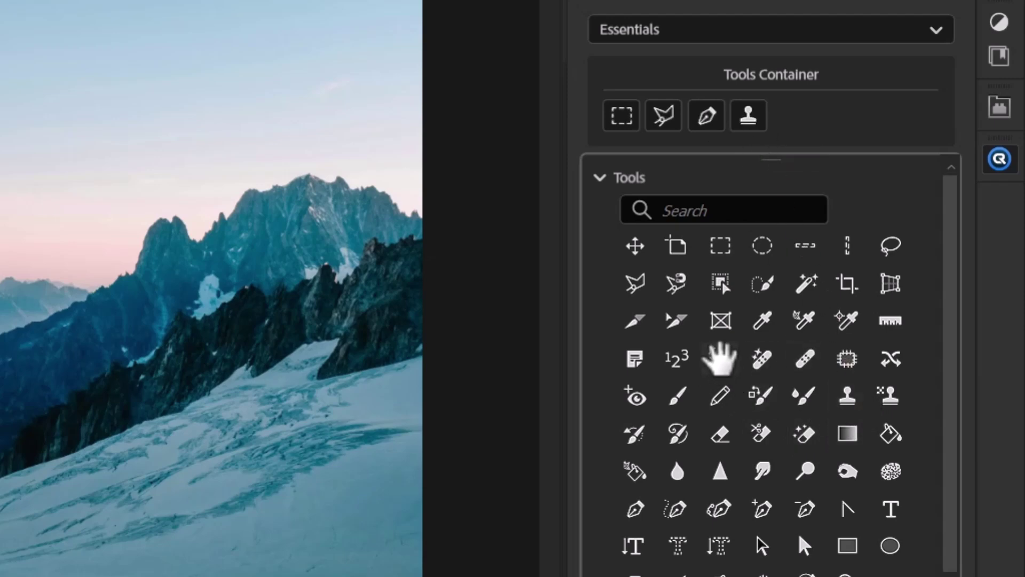
drag(721, 358, 791, 117)
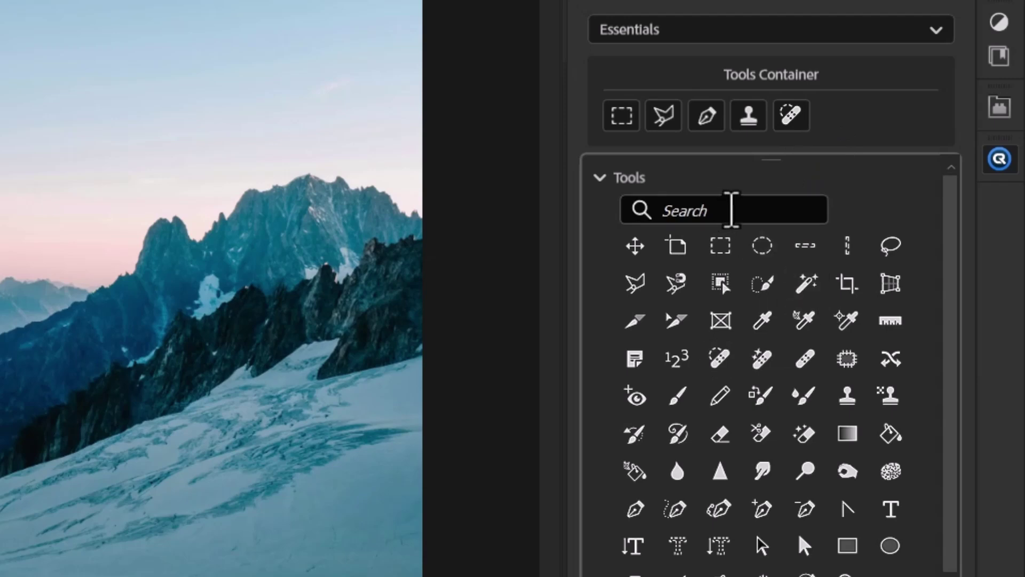
drag(771, 160, 785, 22)
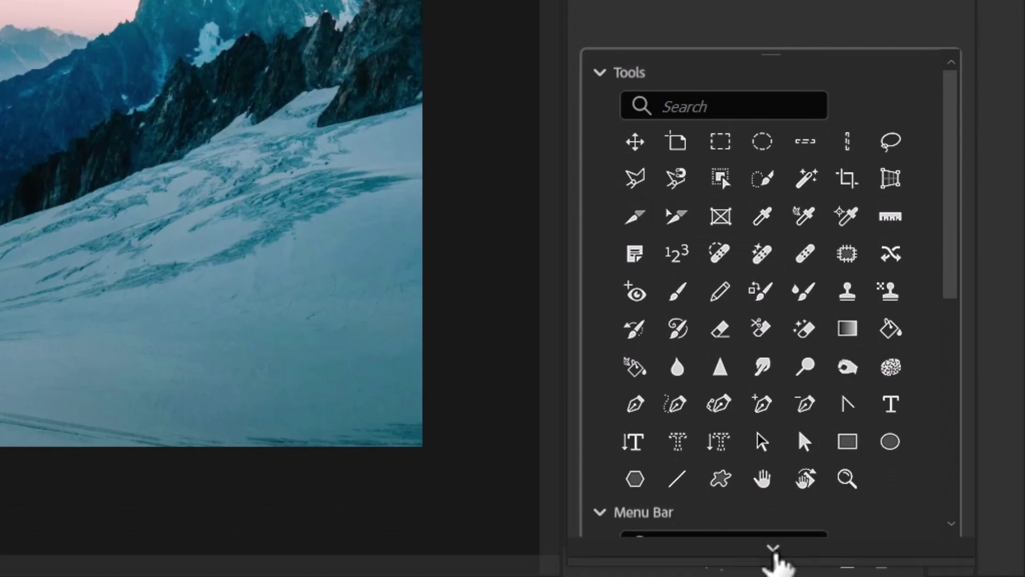
Rename the tools container to 'Most Used Tools Container'.
click(774, 550)
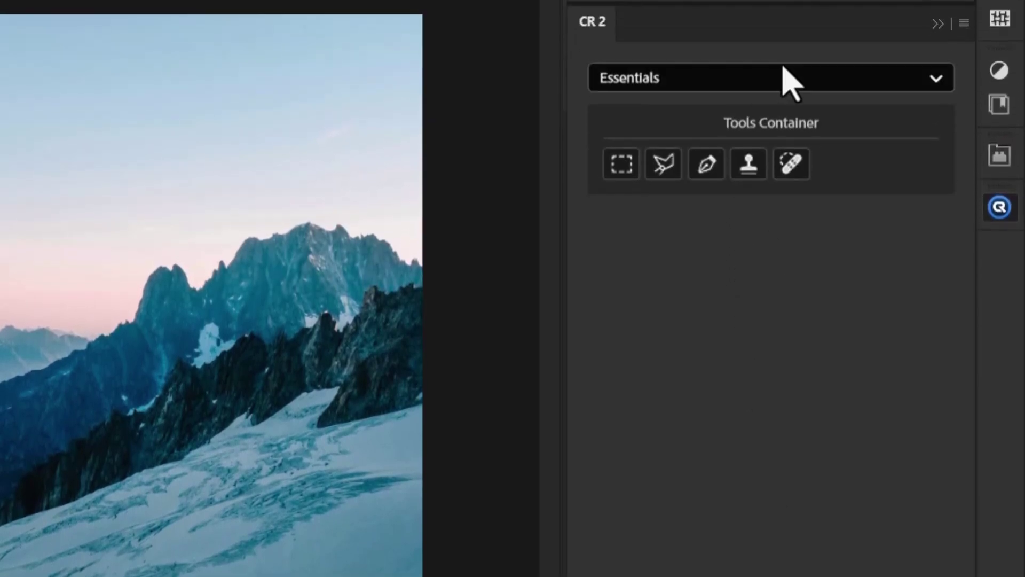
right_click(853, 121)
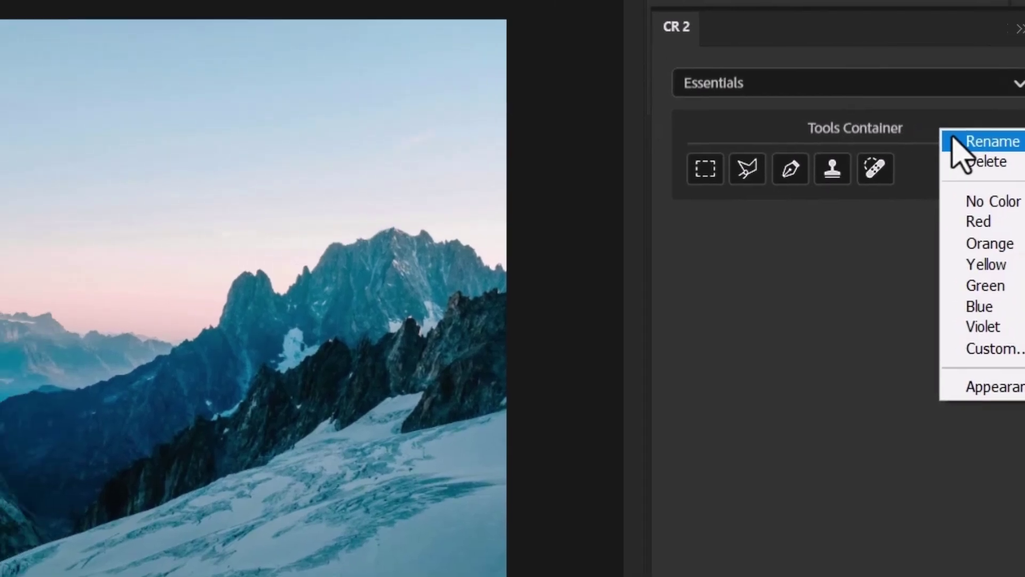
click(876, 137)
click(83, 152)
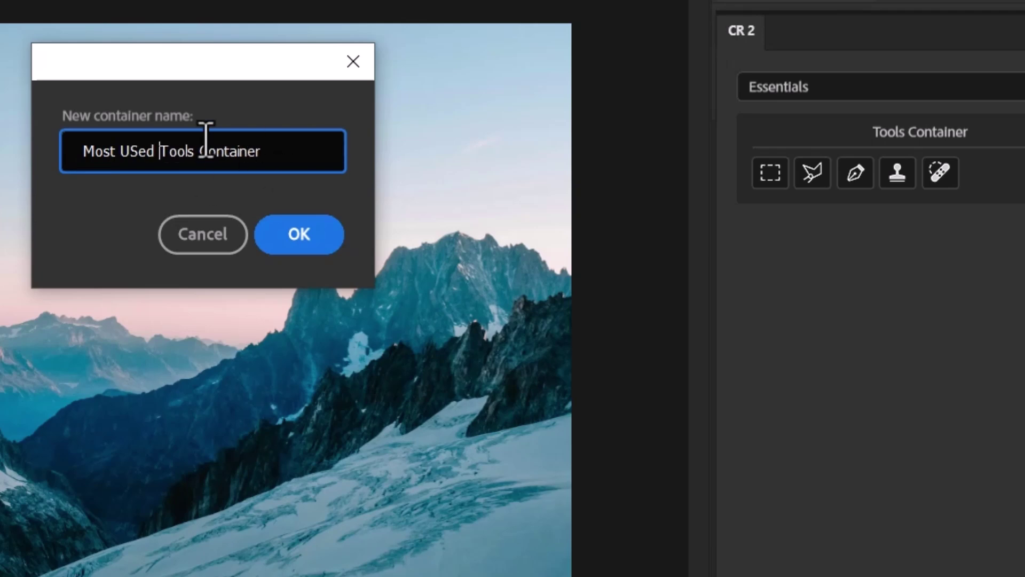
click(297, 251)
Colour the container red and move the healing brush between the lasso and pen.
right_click(901, 126)
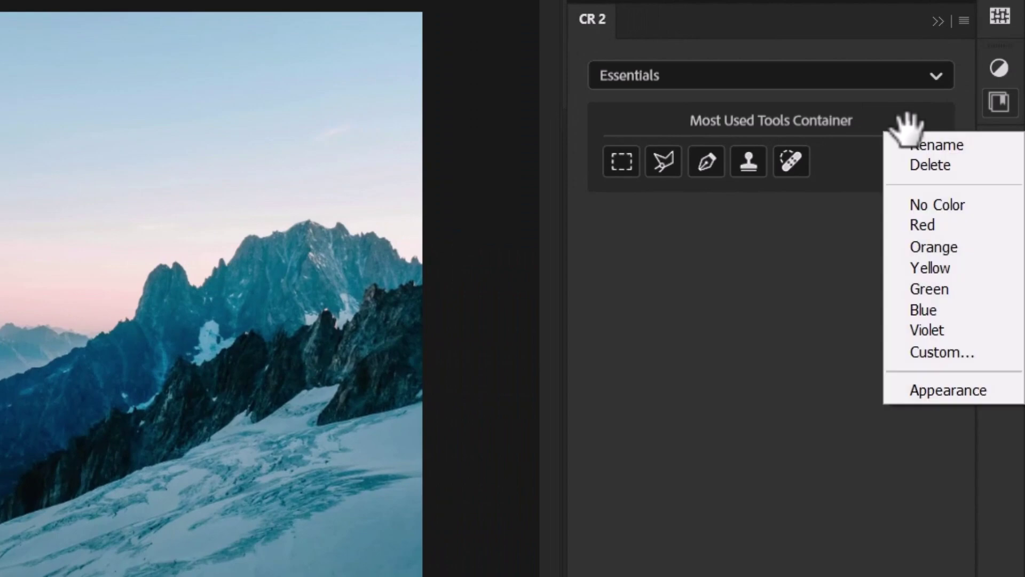
click(930, 224)
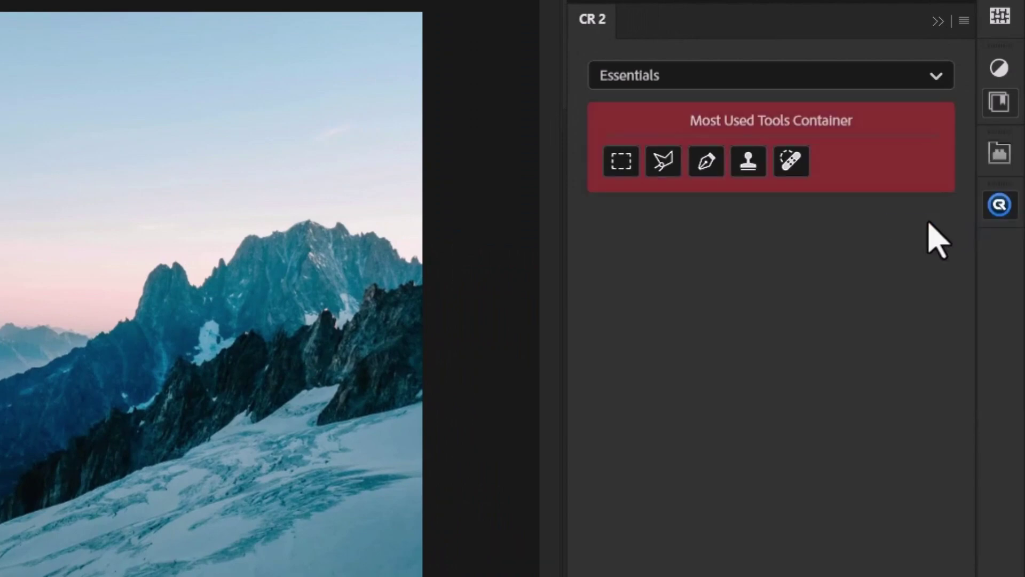
right_click(869, 128)
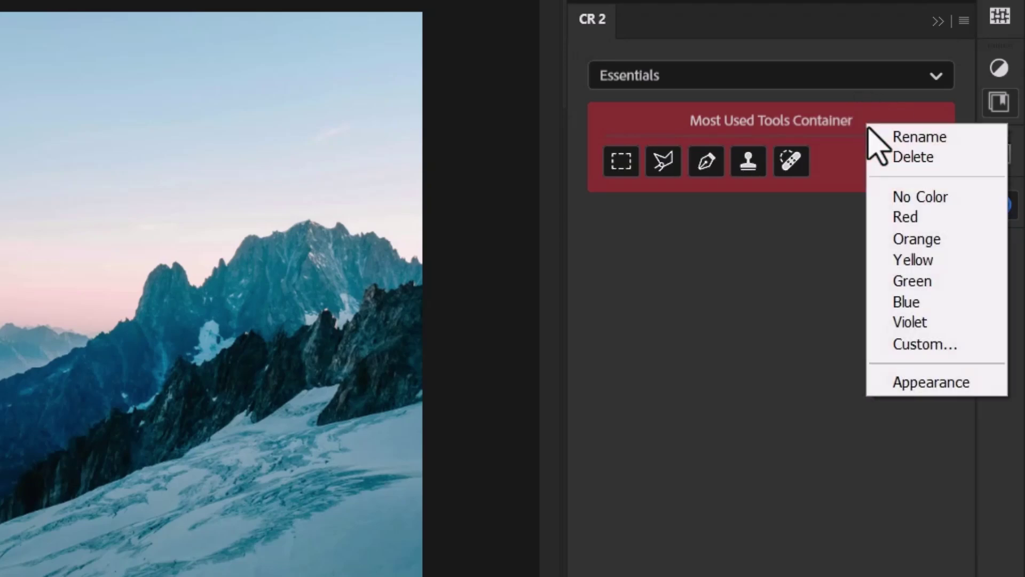
click(764, 252)
drag(790, 172, 710, 171)
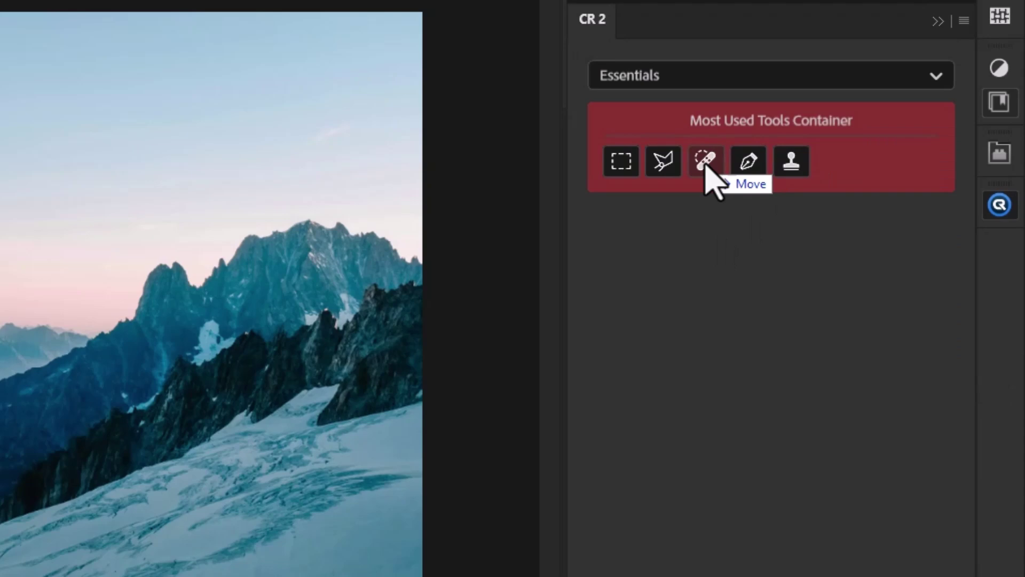
Set the container's title font size to 13 in its Appearance settings.
right_click(887, 155)
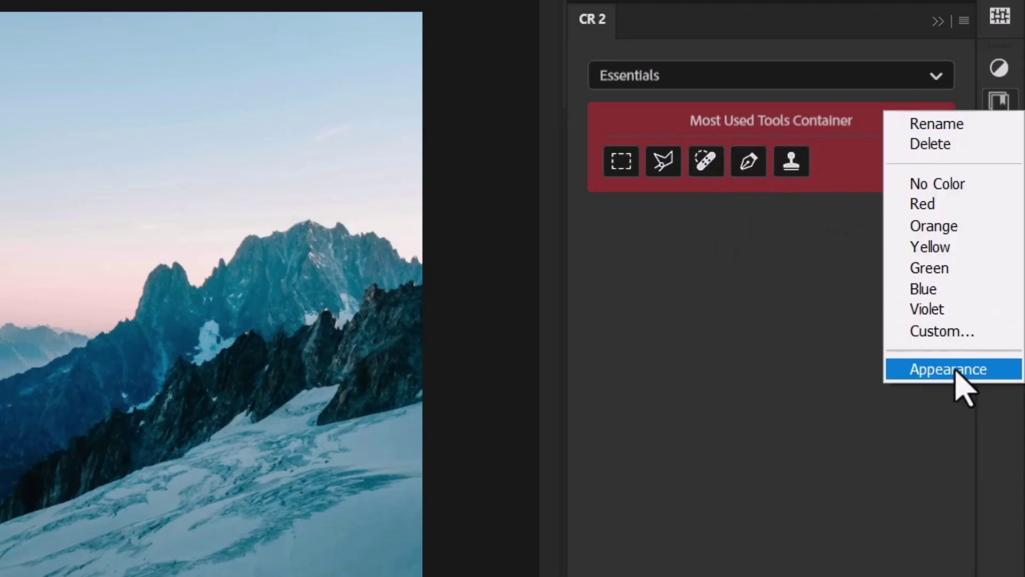
click(956, 369)
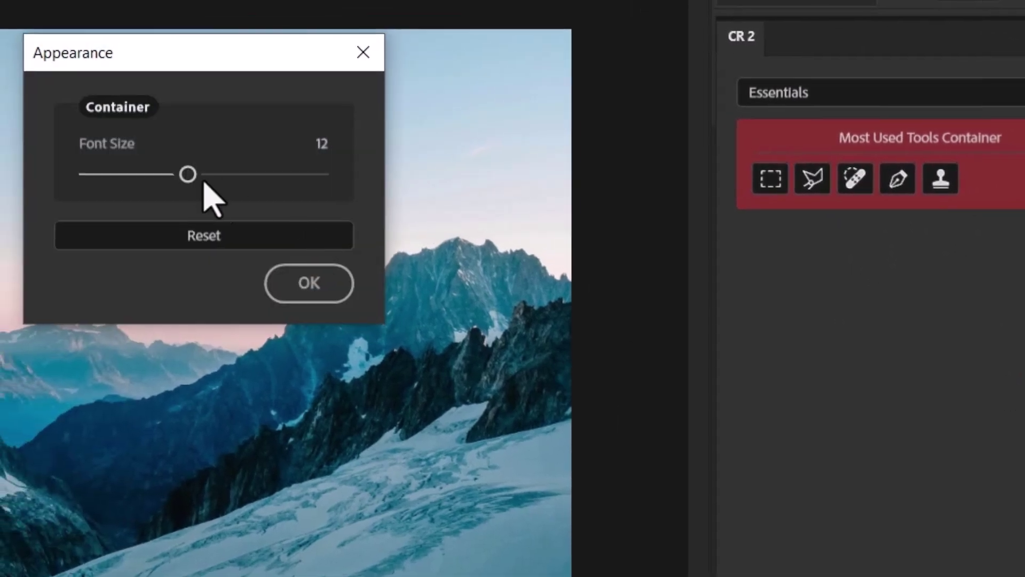
mouse_move(208, 179)
mouse_down()
mouse_move(318, 175)
mouse_move(186, 175)
mouse_move(220, 174)
mouse_up()
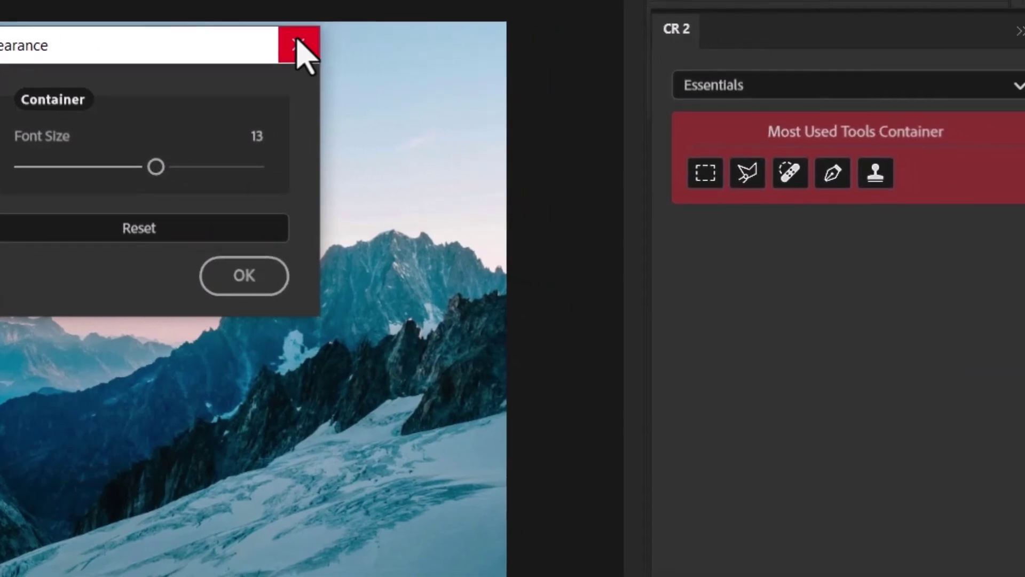
click(363, 52)
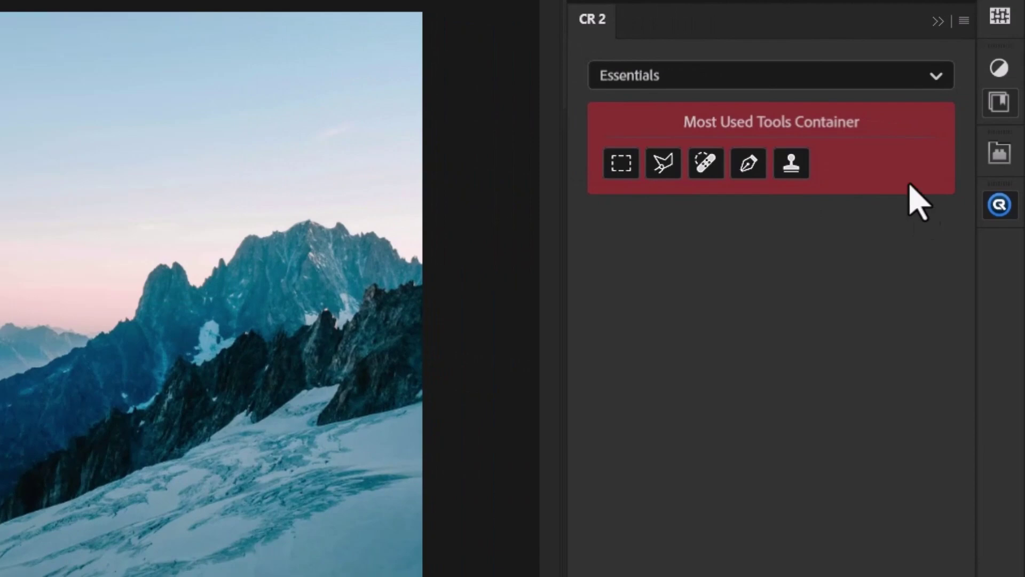
Add a Brushes Container and expand the Brushes section of the browser.
click(963, 21)
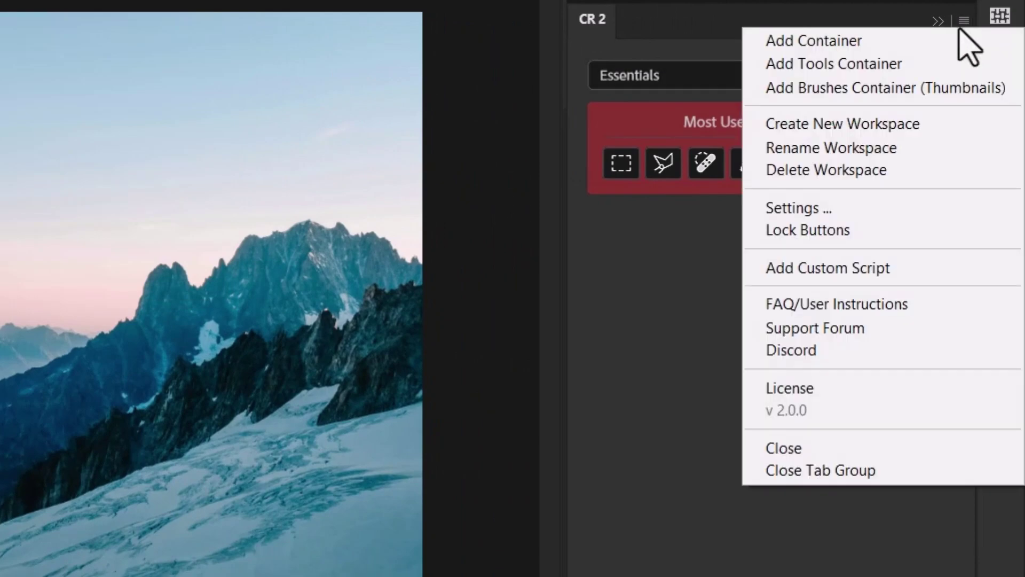
click(853, 88)
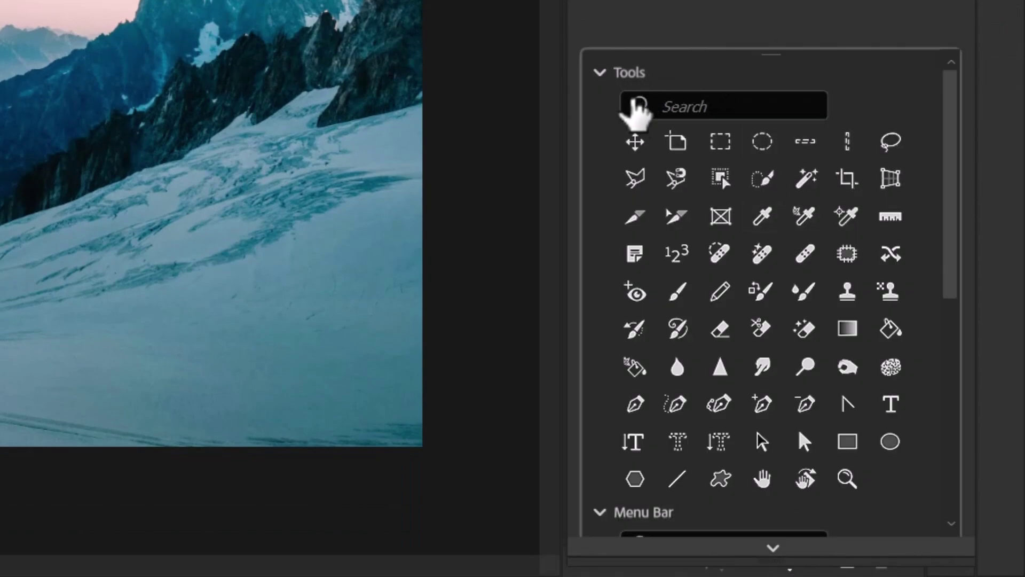
click(626, 78)
click(604, 465)
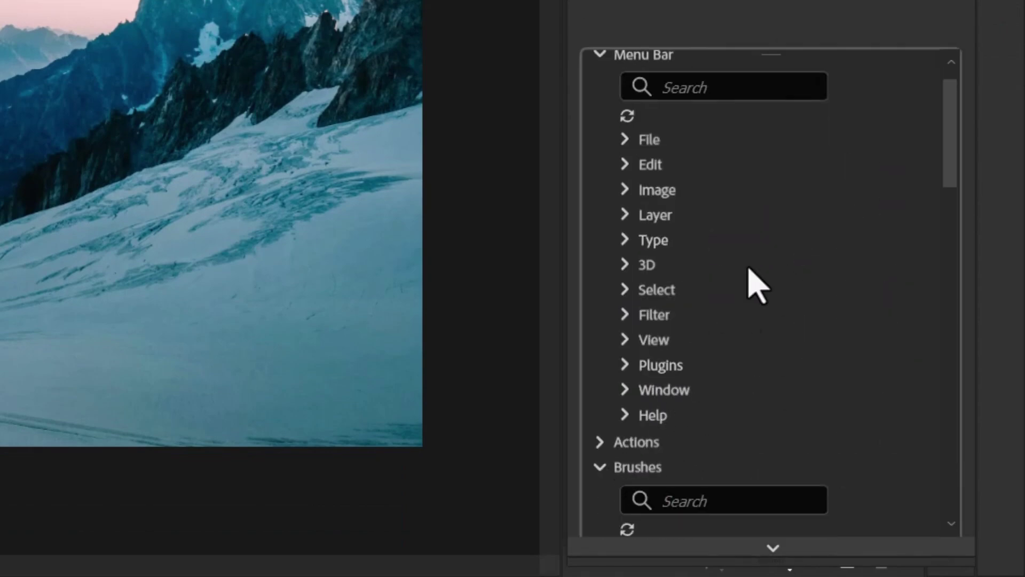
scroll(748, 272, down, 5)
Place Soft Round Pressure Size and FUR - Texture01 in the Brushes Container.
mouse_move(694, 219)
mouse_down()
mouse_move(682, 218)
mouse_move(703, 208)
mouse_move(662, 0)
mouse_up()
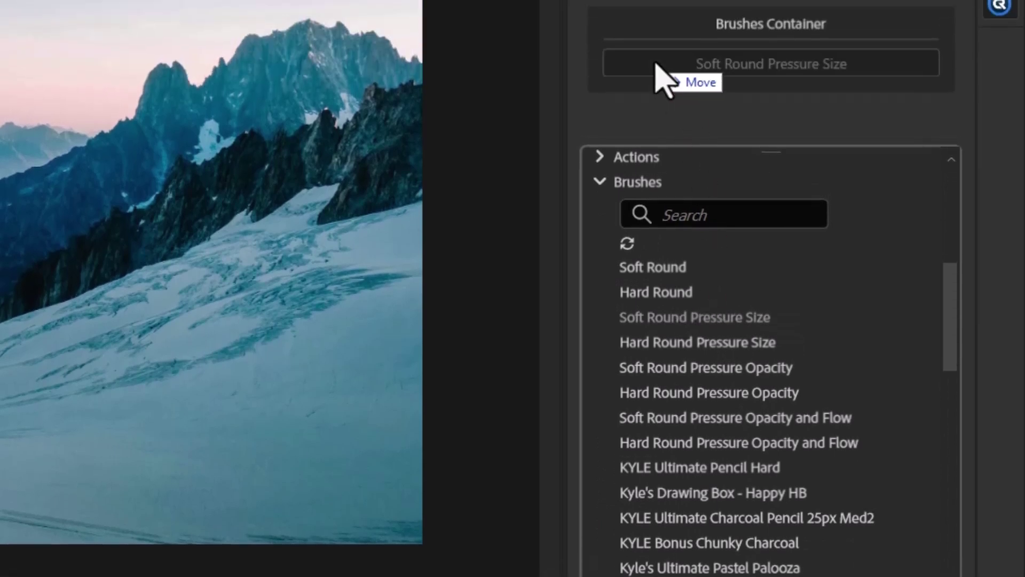
drag(656, 63, 657, 64)
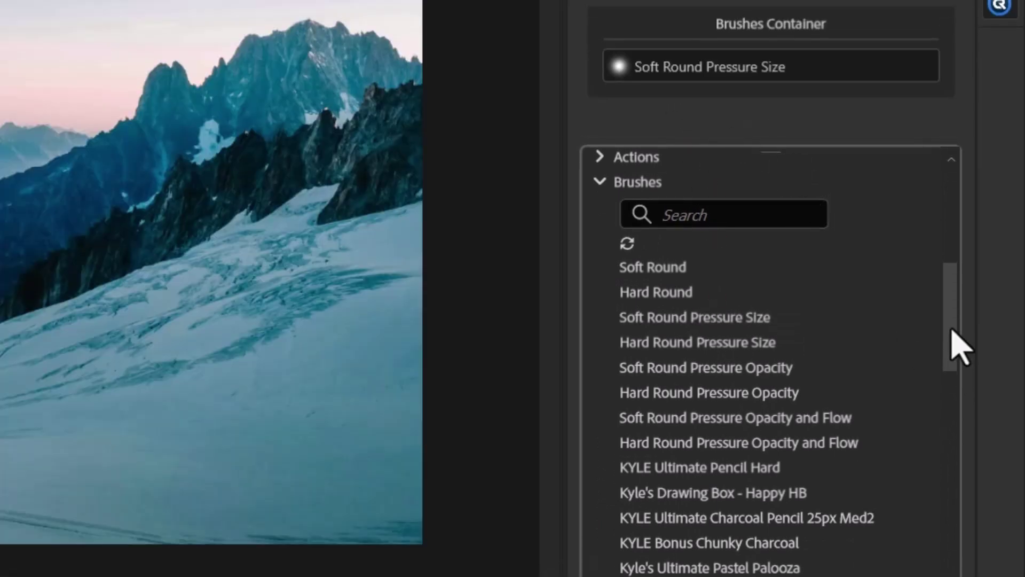
drag(958, 350, 949, 575)
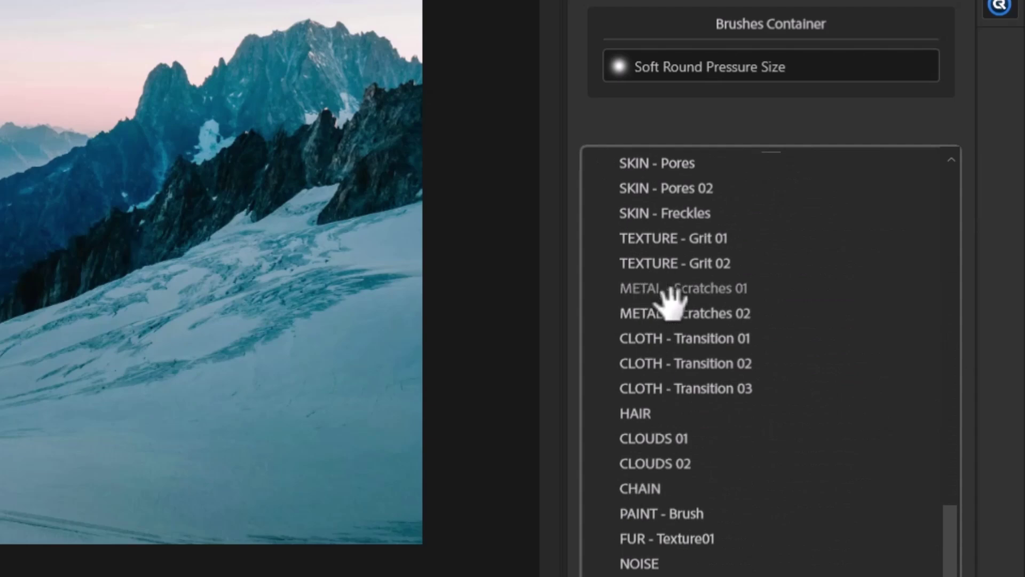
mouse_move(686, 540)
mouse_down()
mouse_move(741, 316)
mouse_move(751, 75)
mouse_move(739, 76)
mouse_up()
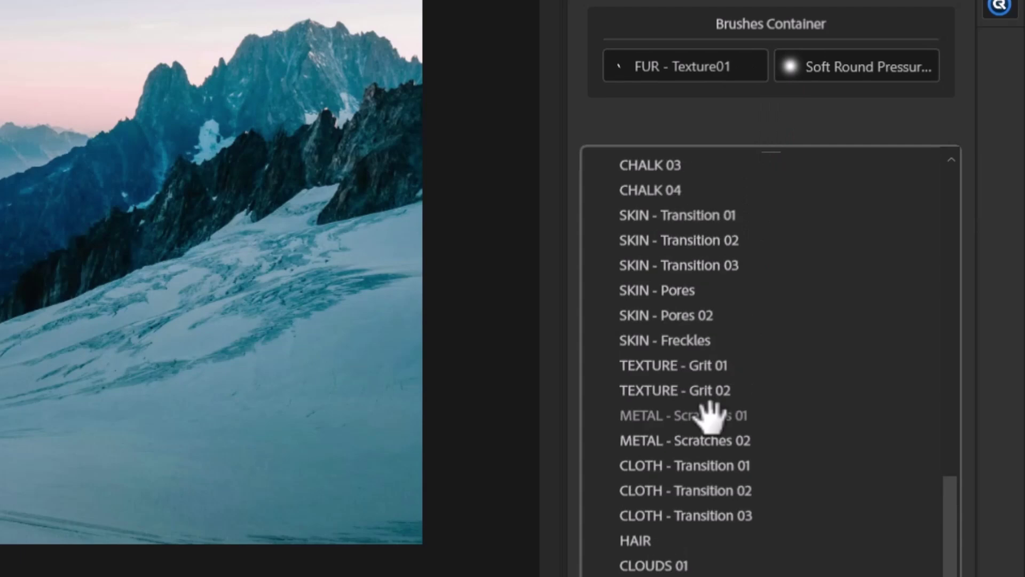
scroll(699, 422, up, 10)
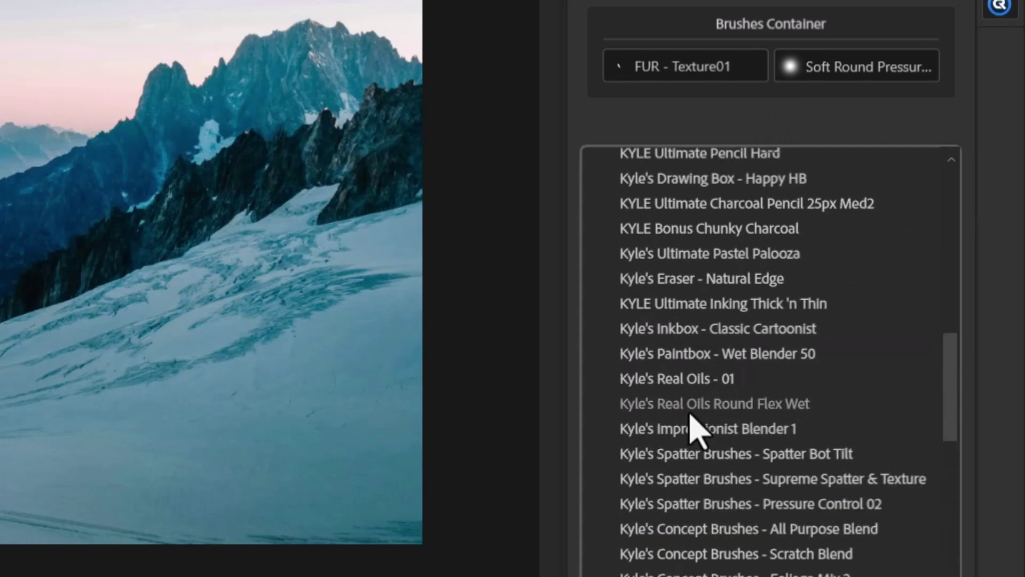
scroll(705, 363, up, 3)
scroll(689, 368, up, 8)
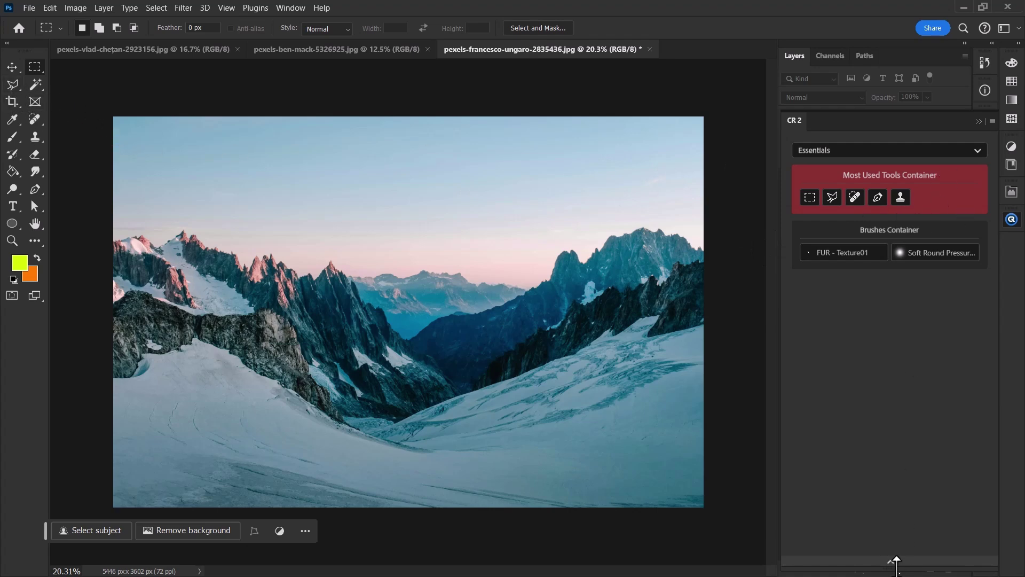
Add the brush tool to the Most Used Tools Container.
click(896, 564)
scroll(851, 359, up, 5)
mouse_move(888, 367)
mouse_down()
mouse_move(872, 252)
mouse_move(919, 201)
mouse_up()
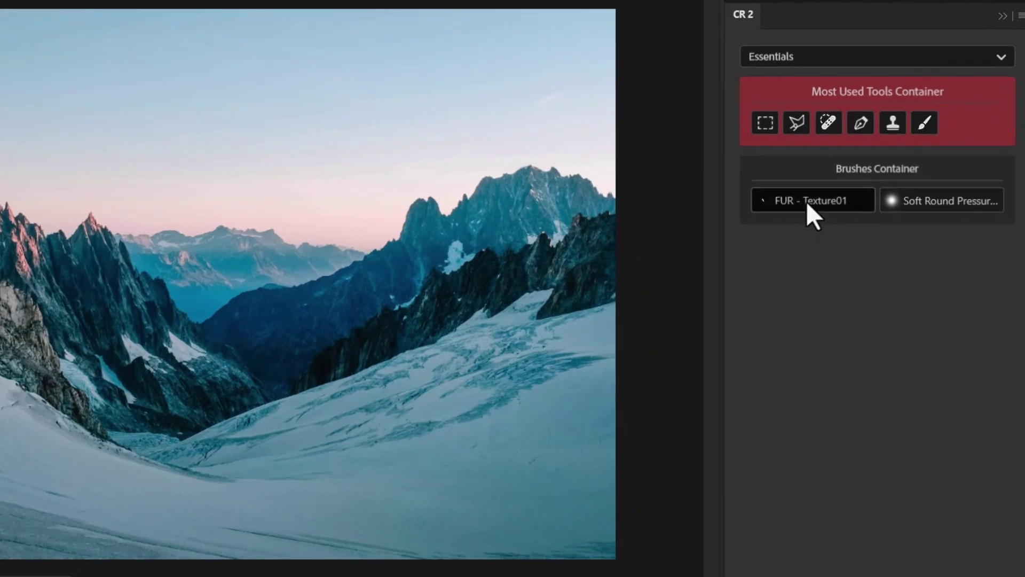
Try the FUR - Texture01 brush with yellow strokes in the sky and check the active preset.
click(807, 200)
mouse_move(200, 143)
mouse_down()
mouse_move(184, 217)
mouse_move(102, 121)
mouse_move(159, 65)
mouse_move(233, 155)
mouse_up()
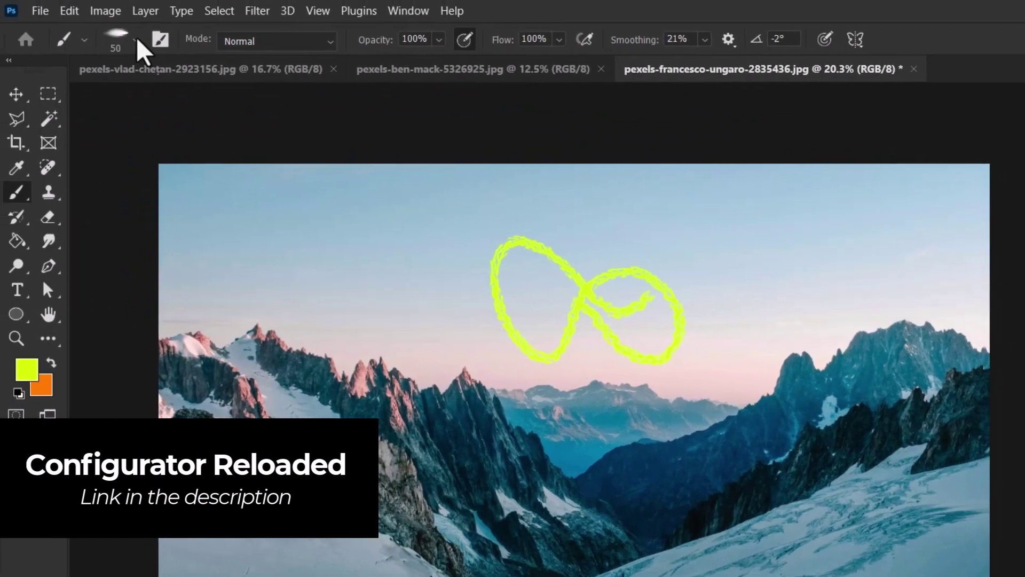
click(134, 37)
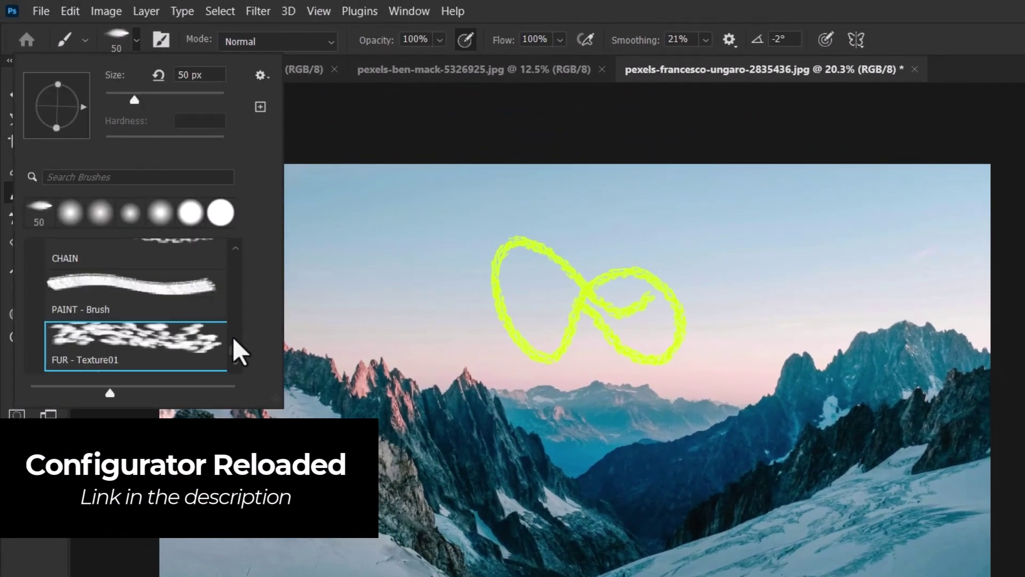
mouse_move(233, 336)
mouse_down()
mouse_move(231, 246)
mouse_move(229, 386)
mouse_up()
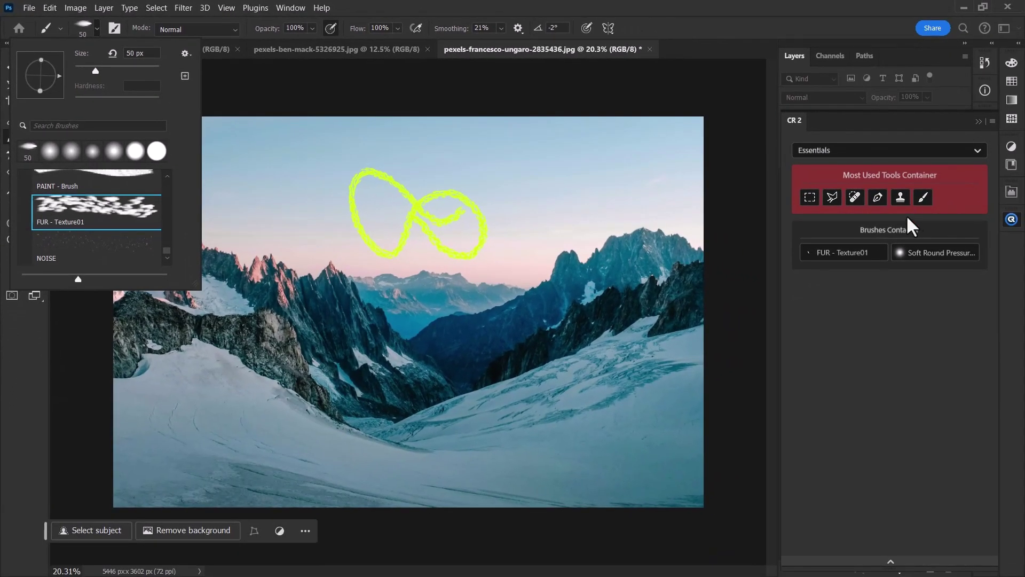
click(805, 140)
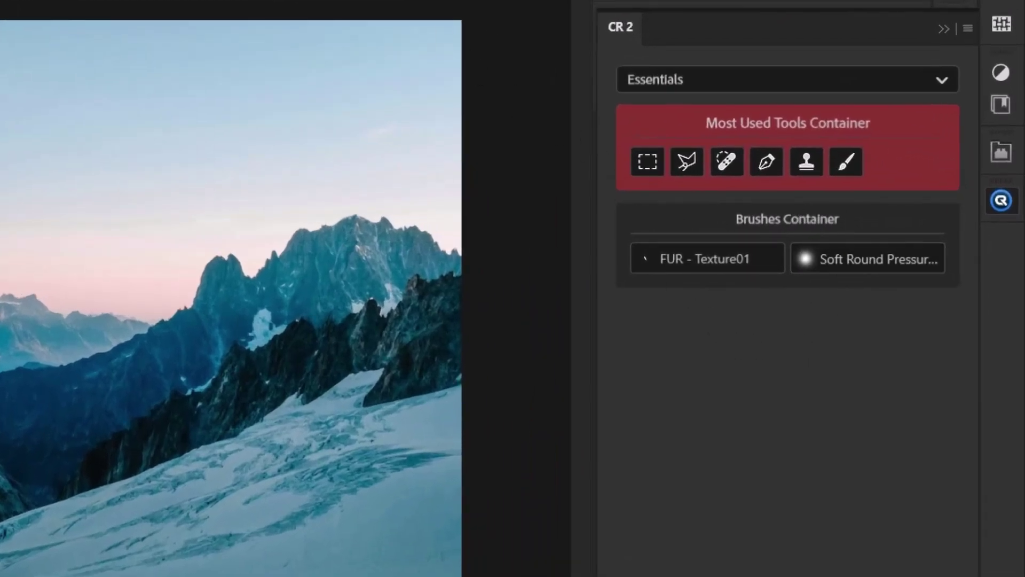
Add an empty container below the Brushes Container and name it 'Select Tools'.
click(966, 29)
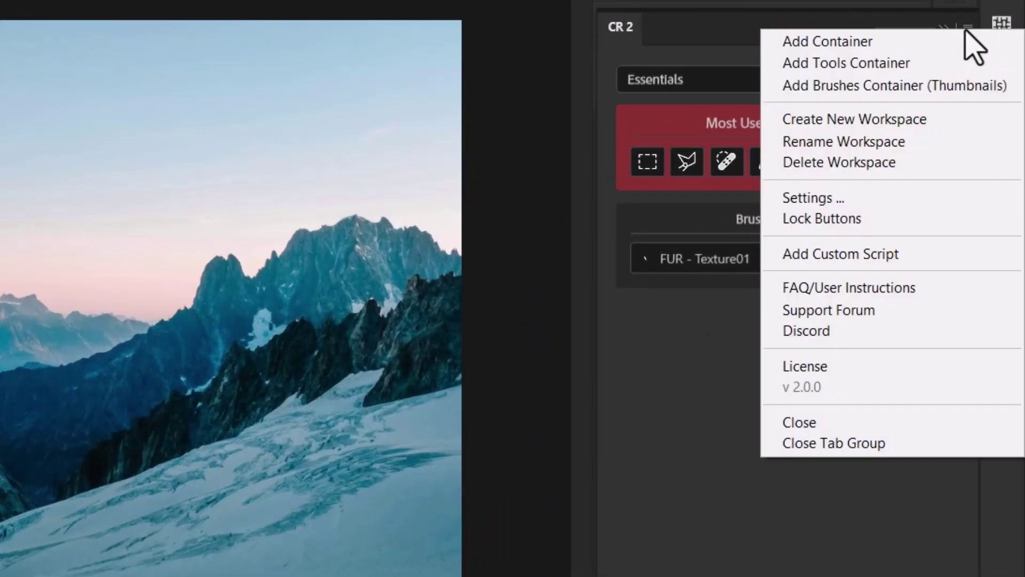
click(844, 42)
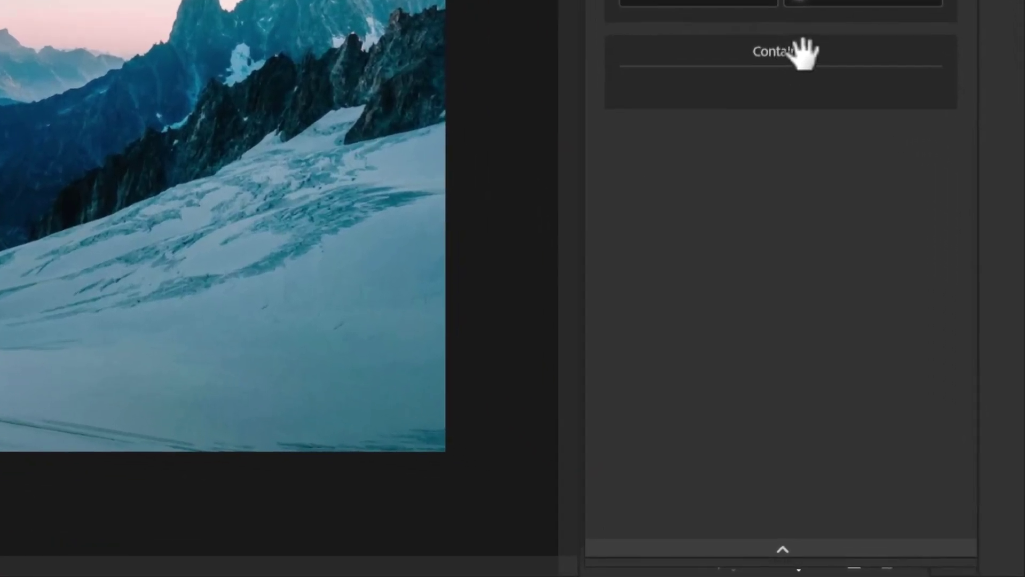
right_click(834, 50)
click(884, 66)
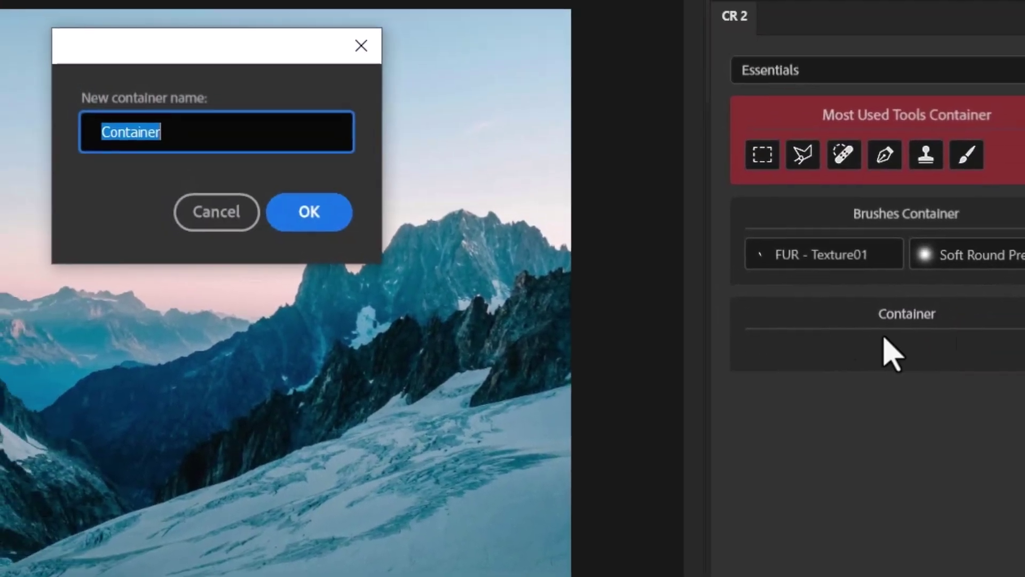
text(Select Tools)
key(Return)
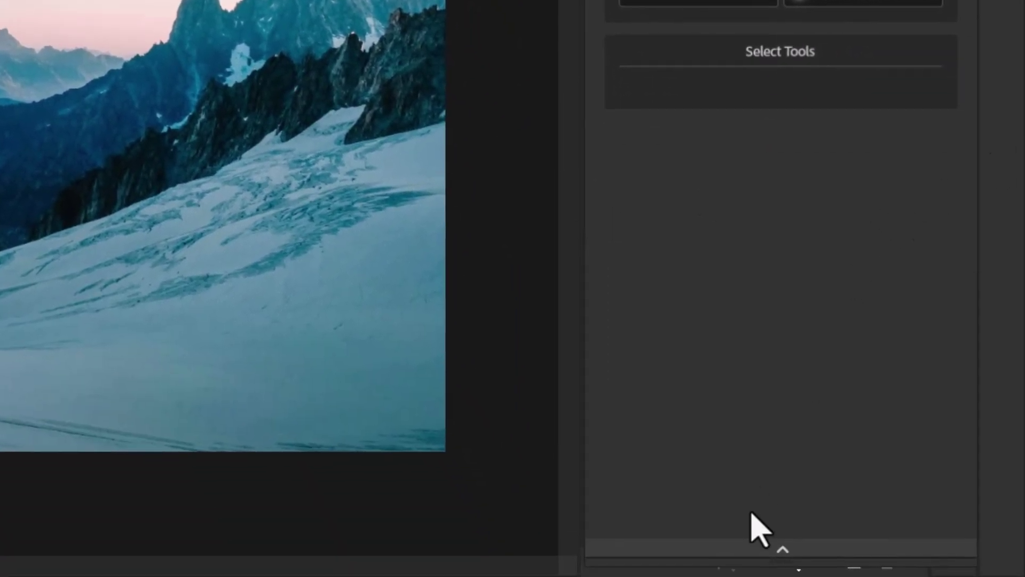
Collapse Tools and Brushes in the command library and expand Actions > tempo.
click(782, 549)
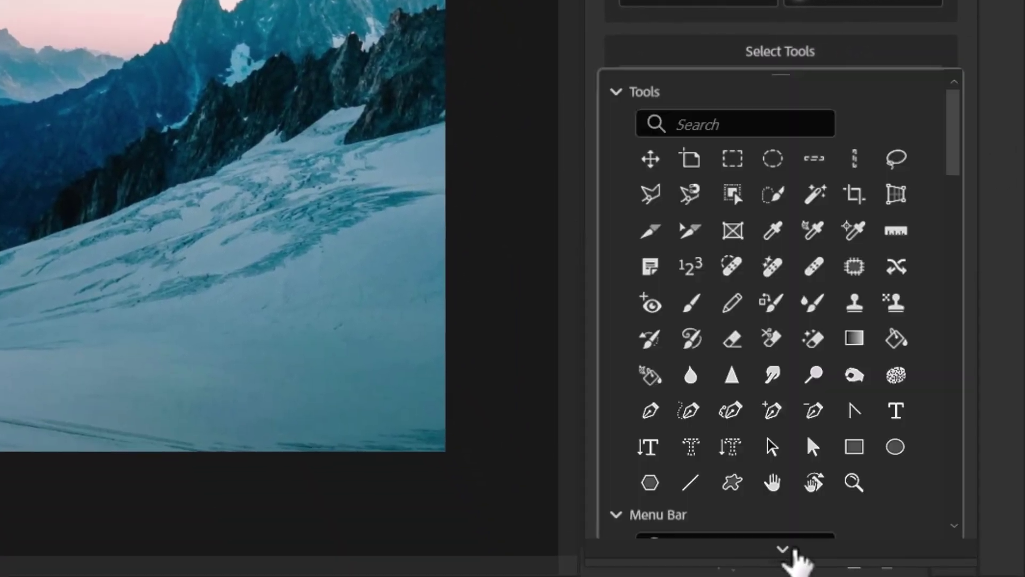
scroll(728, 334, down, 5)
scroll(636, 149, up, 5)
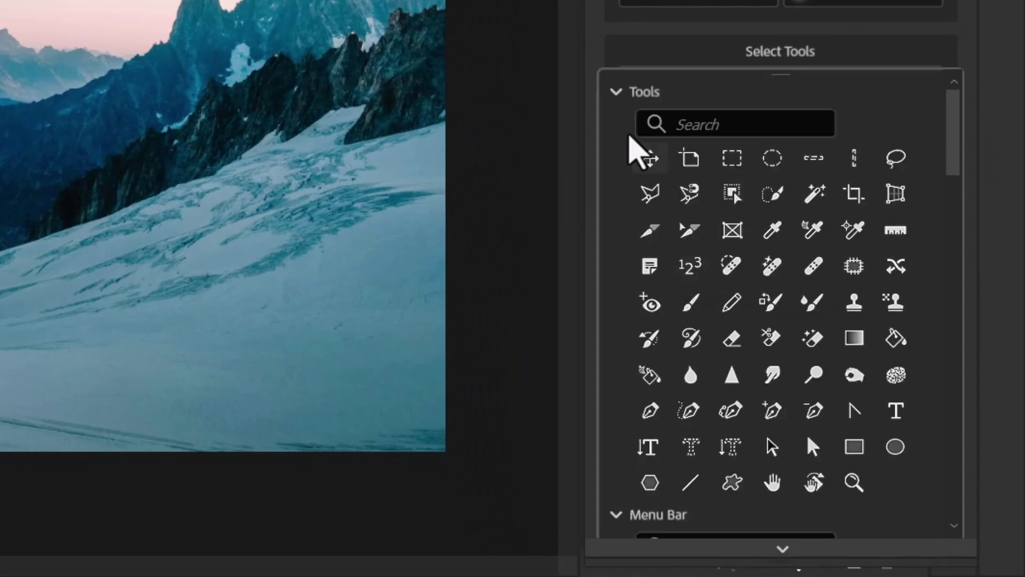
click(615, 93)
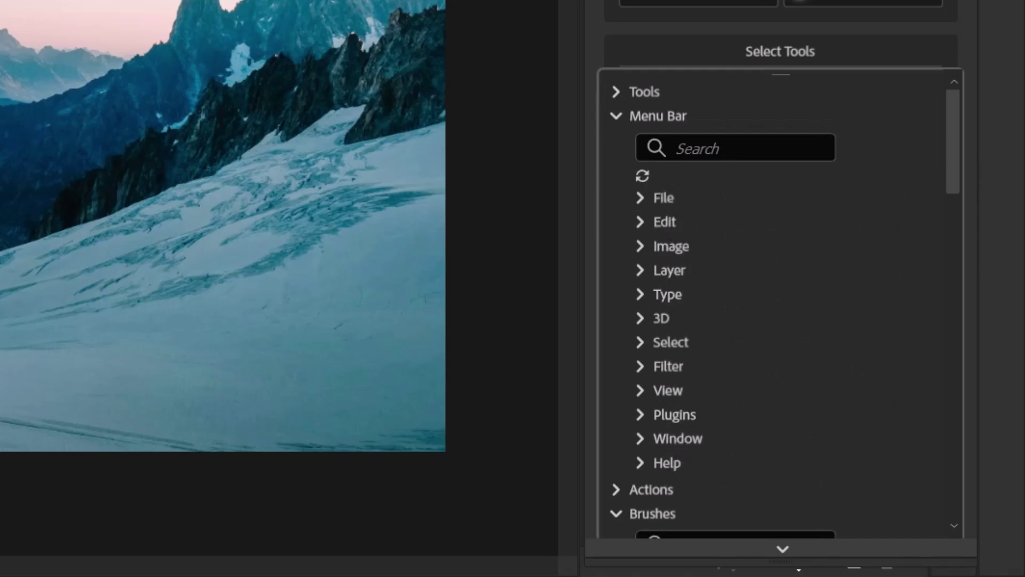
scroll(782, 466, down, 9)
scroll(694, 406, up, 7)
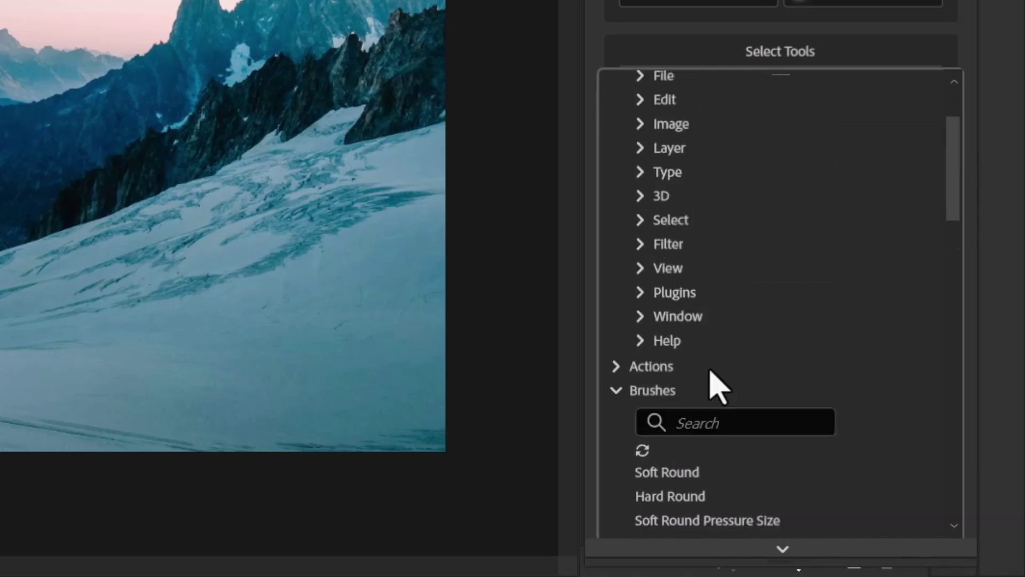
click(617, 394)
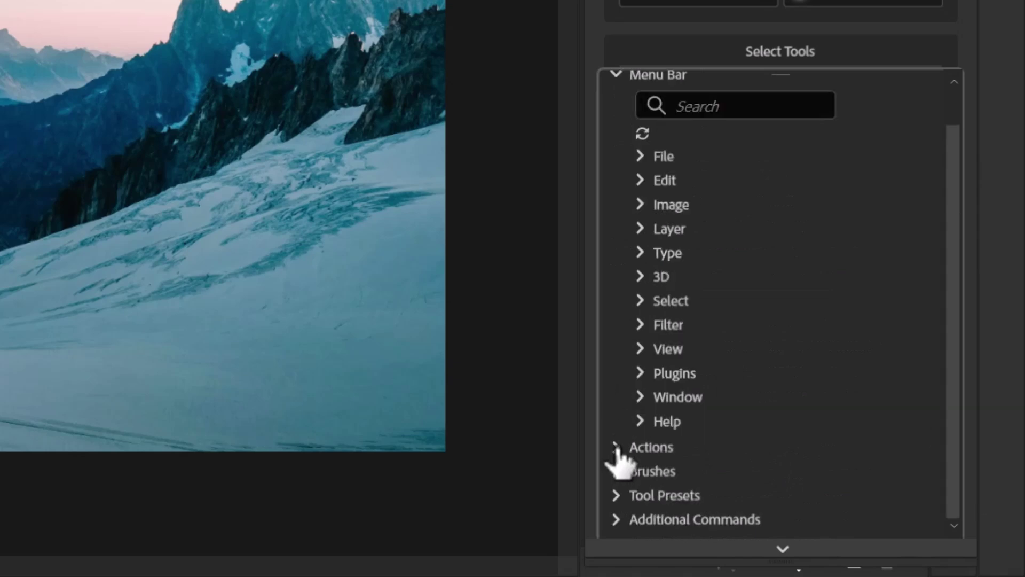
click(617, 449)
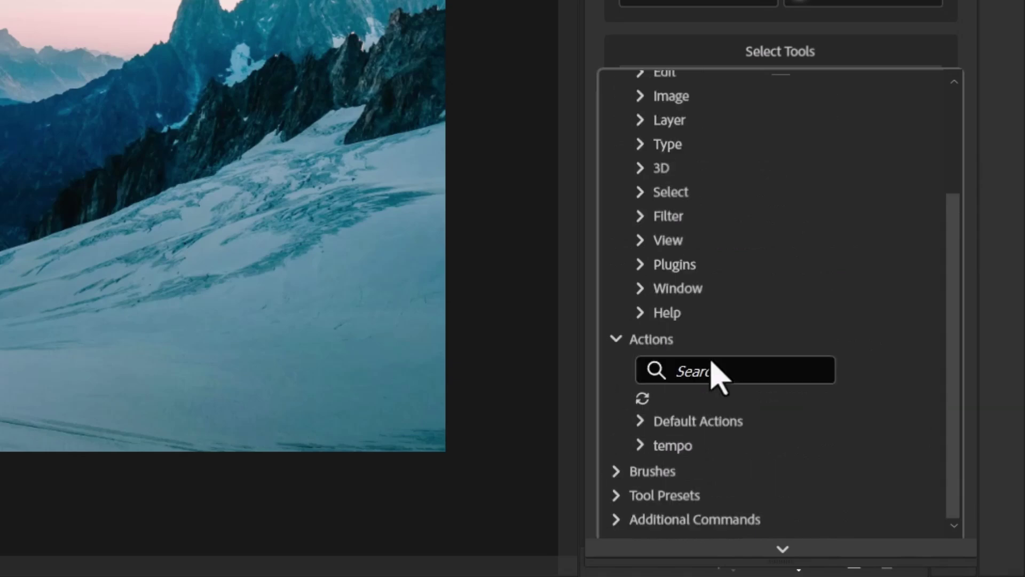
click(645, 447)
click(648, 369)
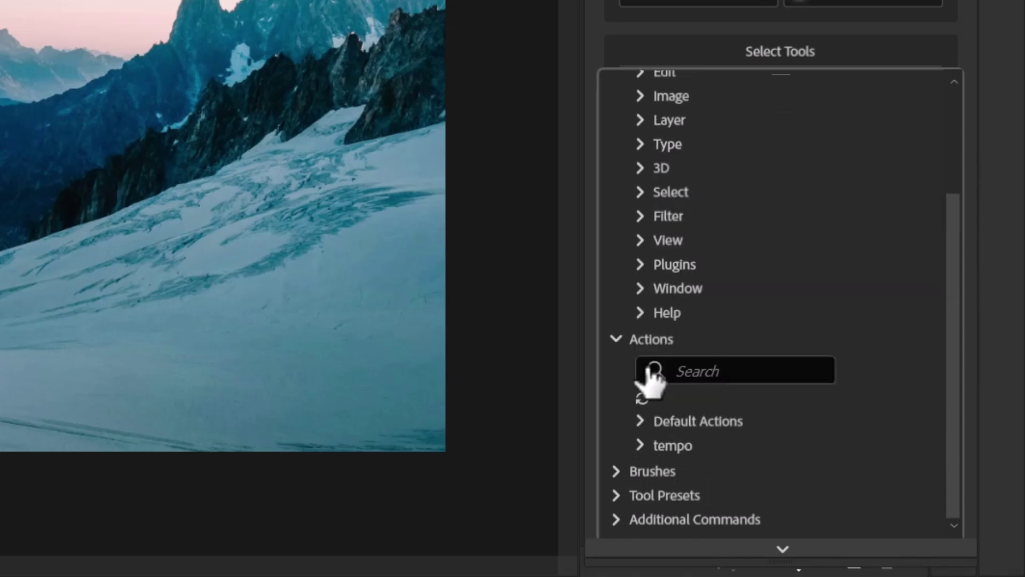
click(641, 445)
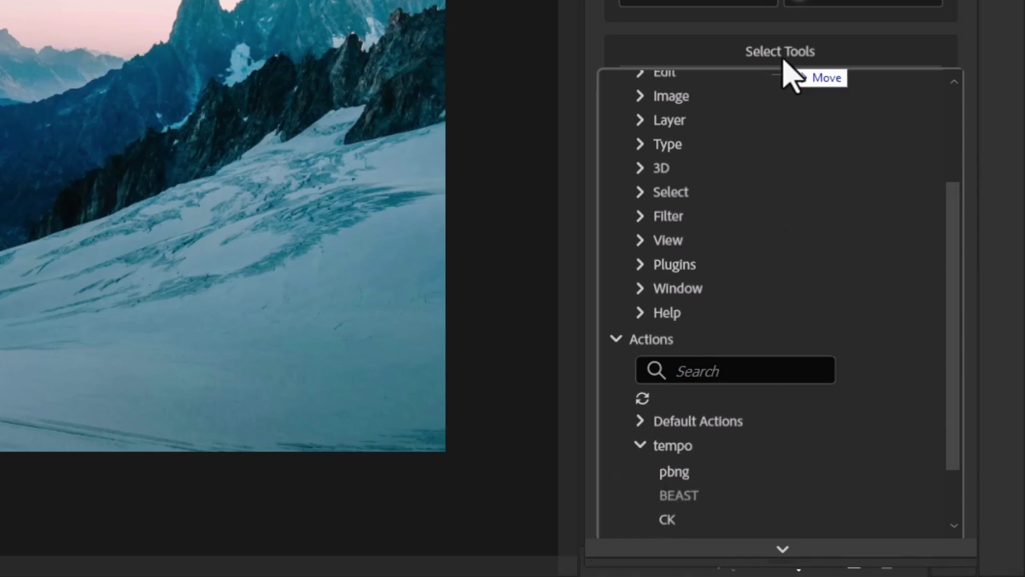
Add the BEAST and CK action buttons to Select Tools, then delete both.
drag(785, 75, 781, 209)
scroll(668, 474, down, 4)
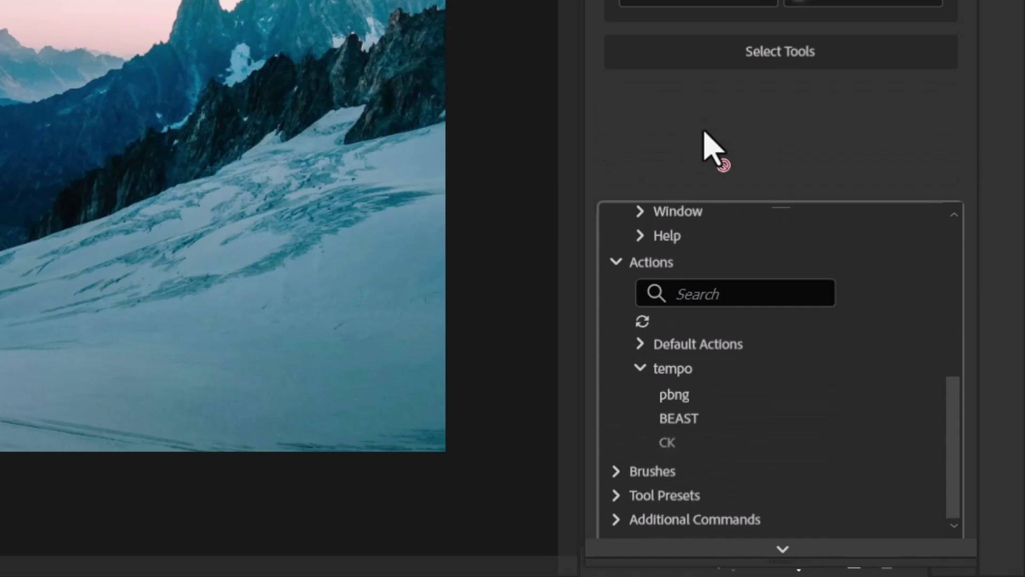
click(709, 51)
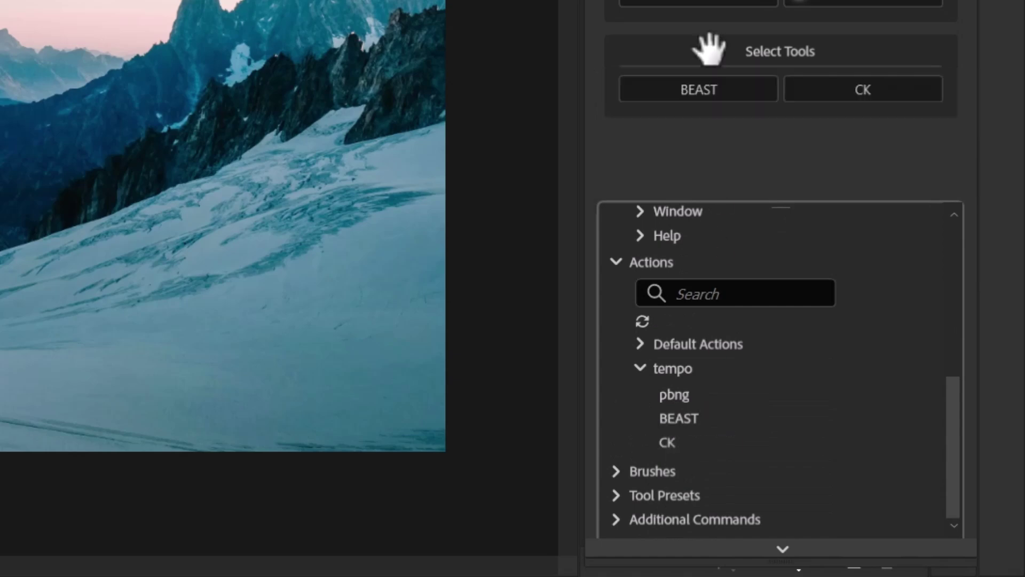
right_click(740, 100)
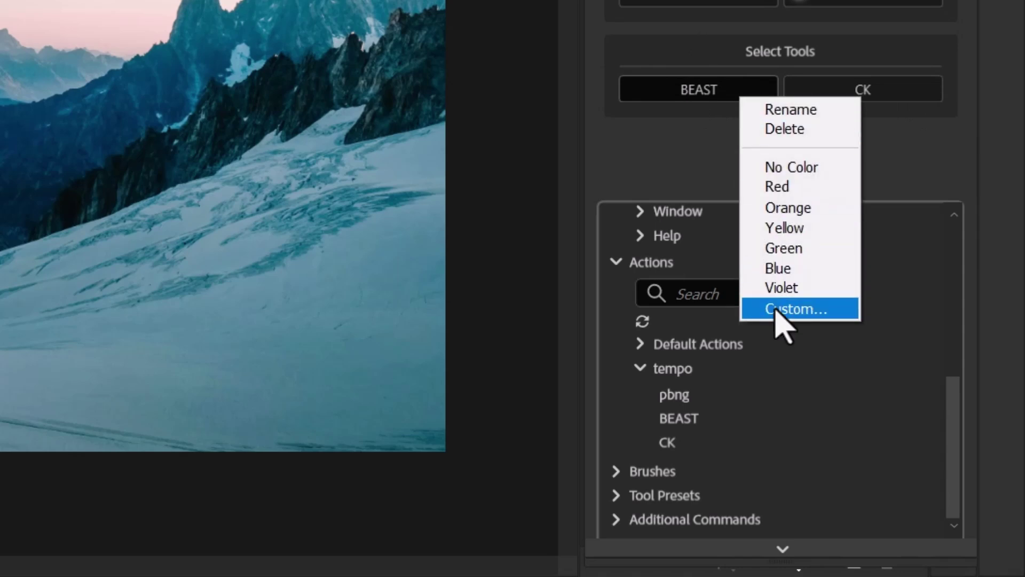
click(786, 130)
right_click(809, 87)
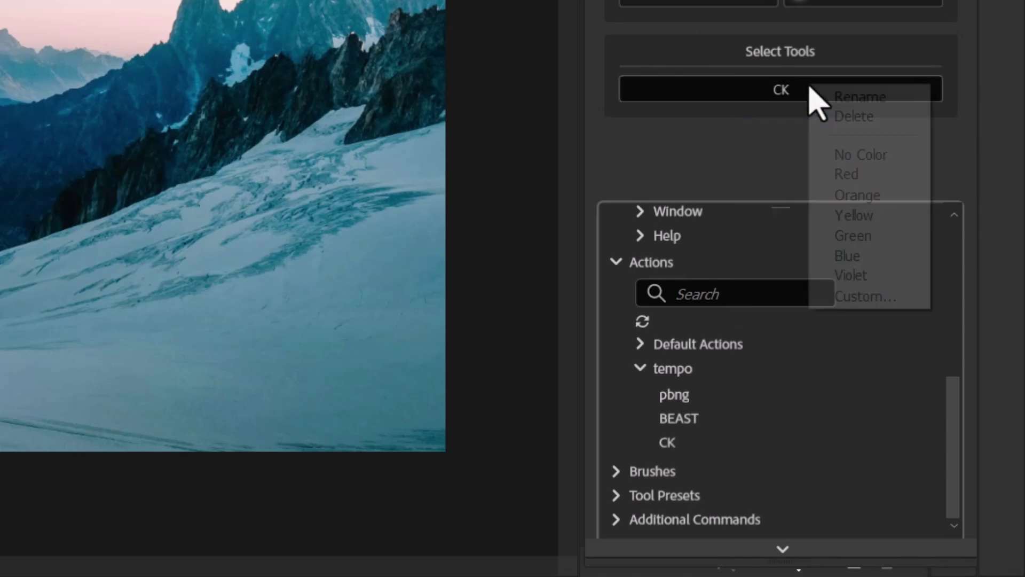
click(847, 117)
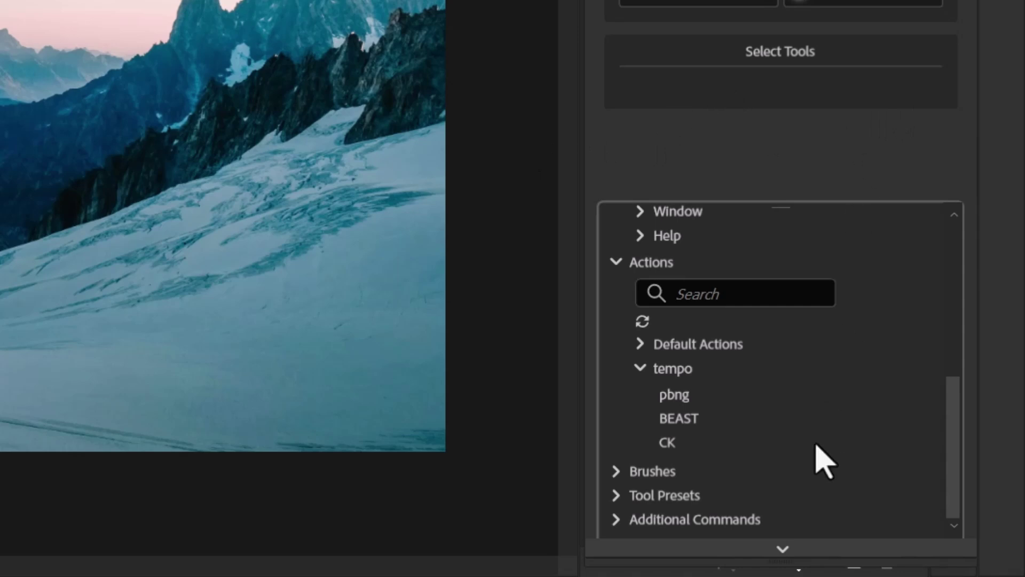
Expand the Select menu's command list in the panel flyout.
scroll(693, 461, up, 8)
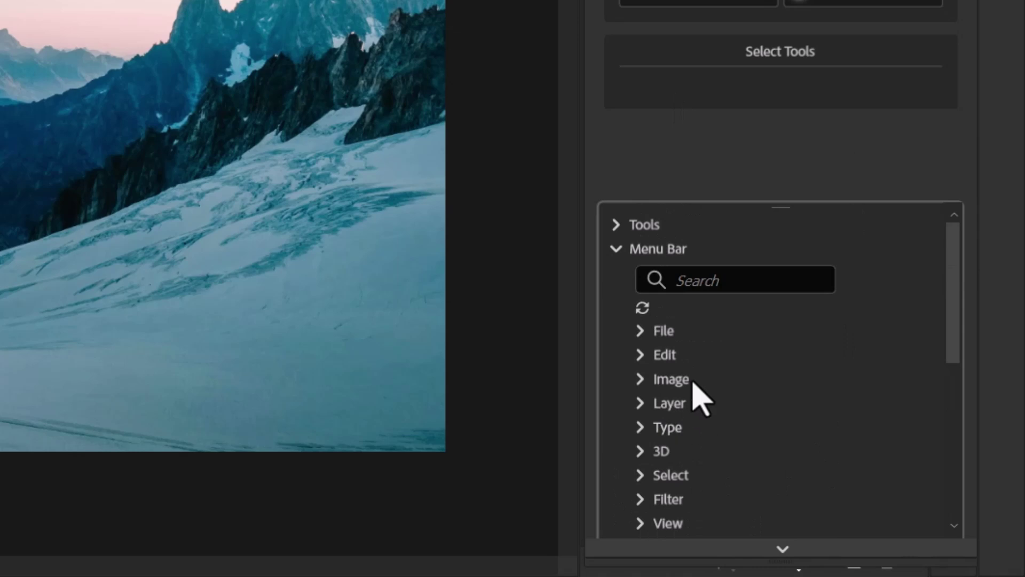
scroll(668, 435, down, 3)
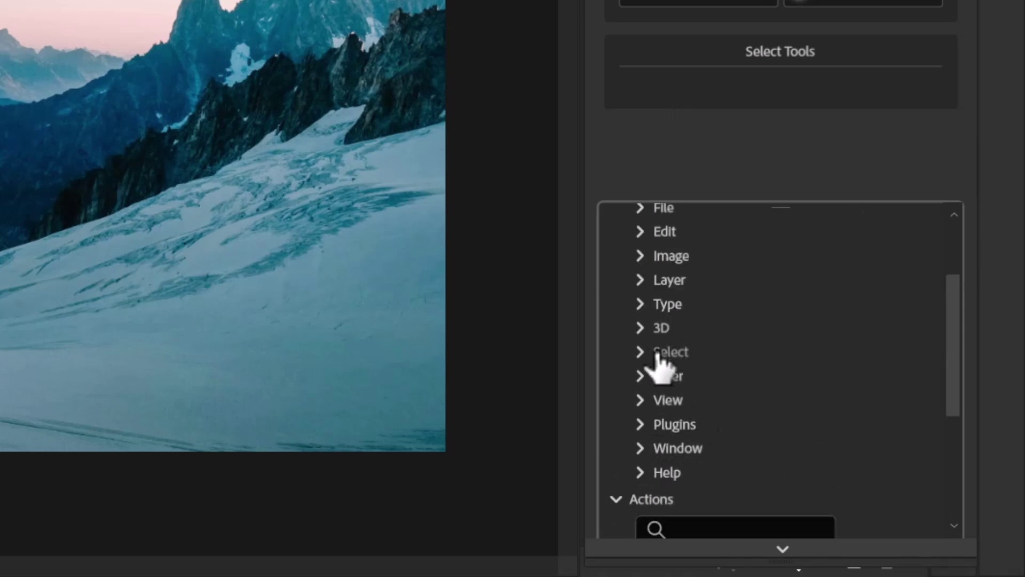
click(644, 358)
scroll(693, 400, down, 3)
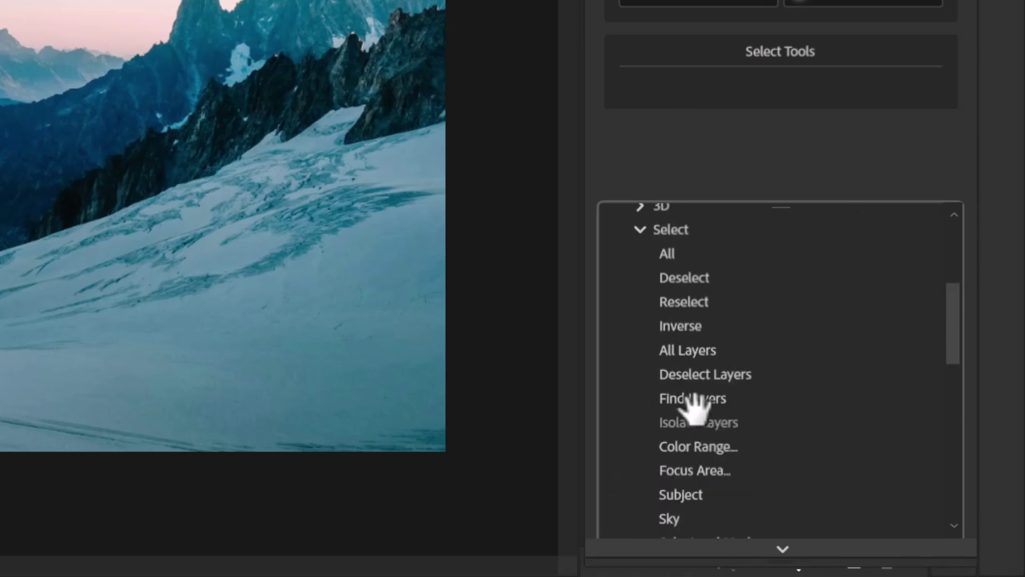
scroll(696, 438, down, 3)
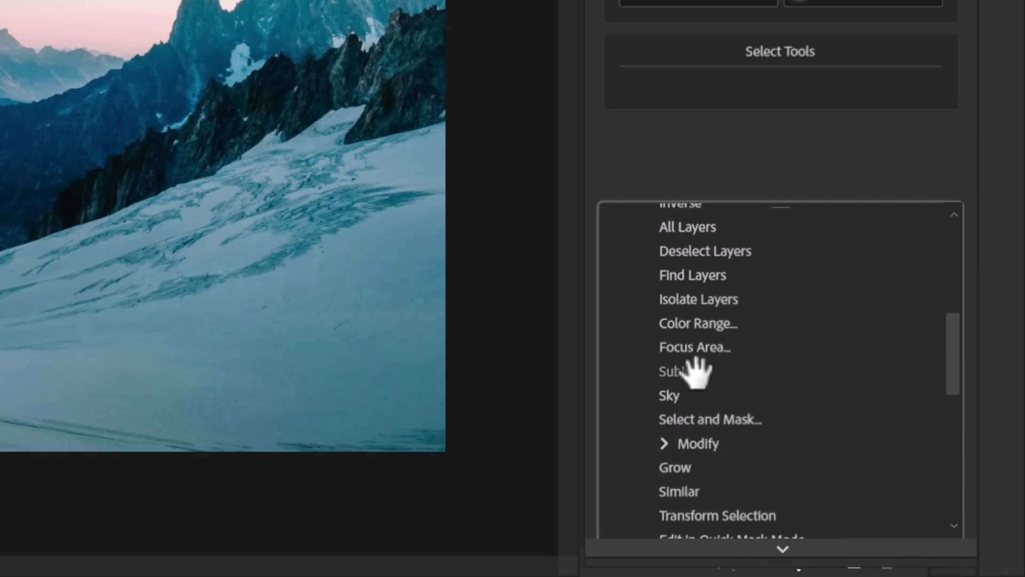
Add Subject, Sky, Select and Mask... and Inverse as buttons in Select Tools.
drag(683, 374, 686, 91)
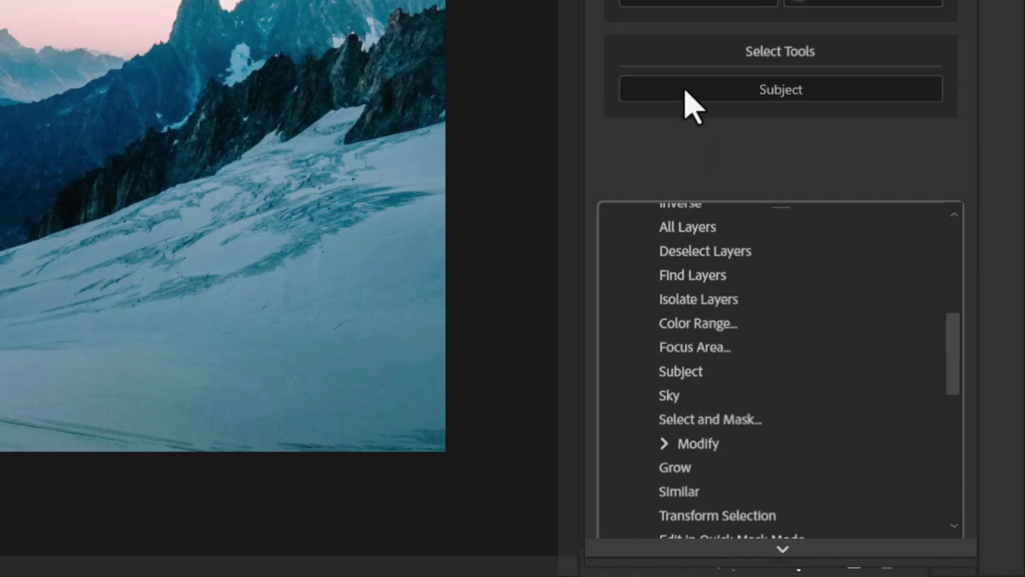
drag(687, 388, 769, 91)
drag(745, 422, 826, 104)
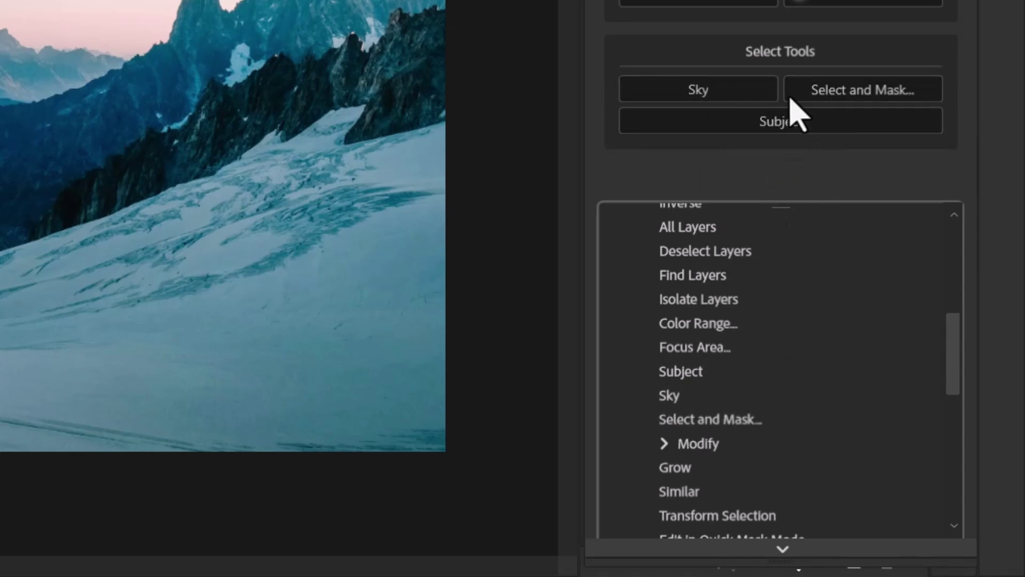
scroll(753, 396, up, 3)
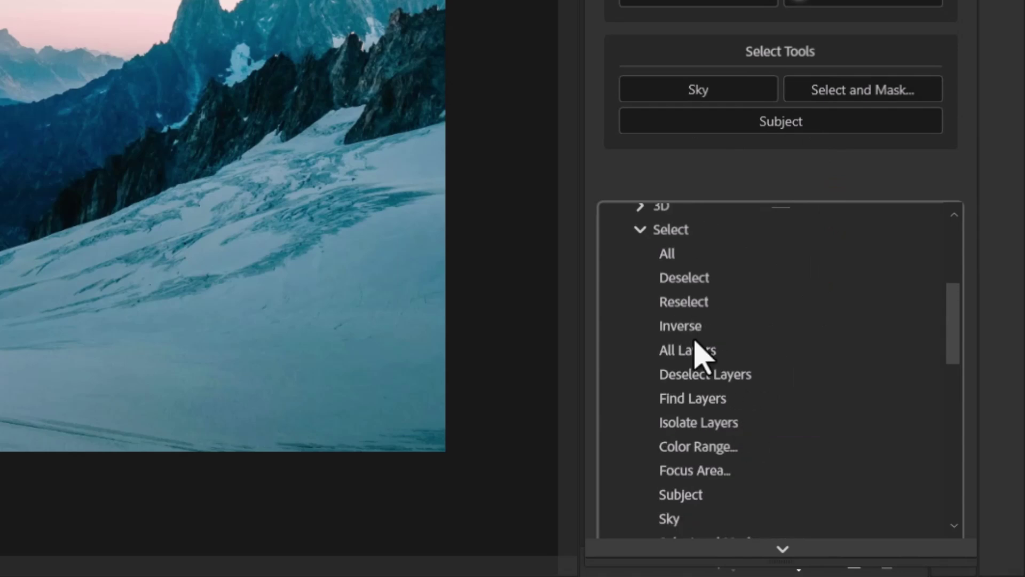
drag(694, 334, 825, 115)
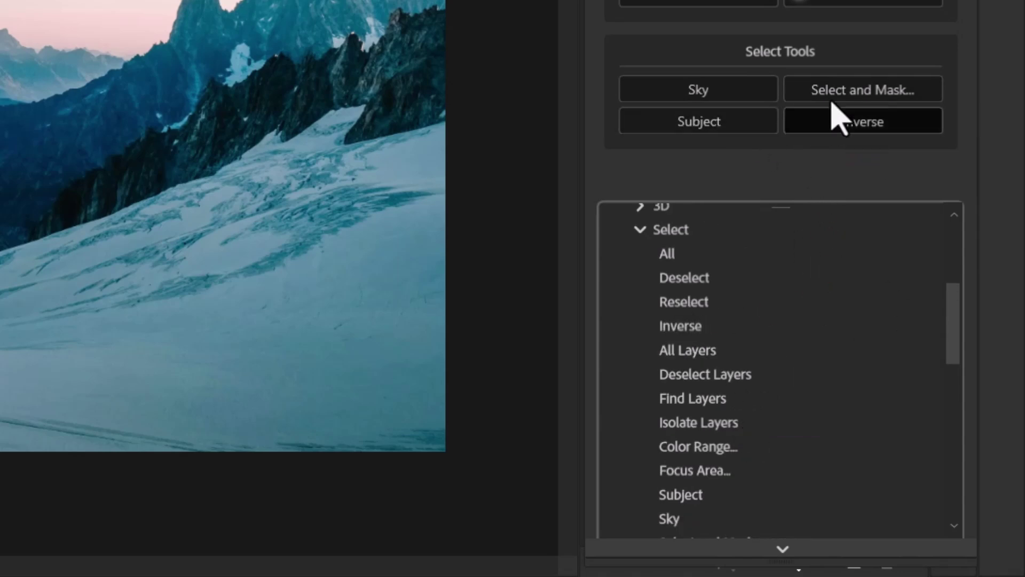
Give the Select Tools container a custom dark green colour.
right_click(838, 53)
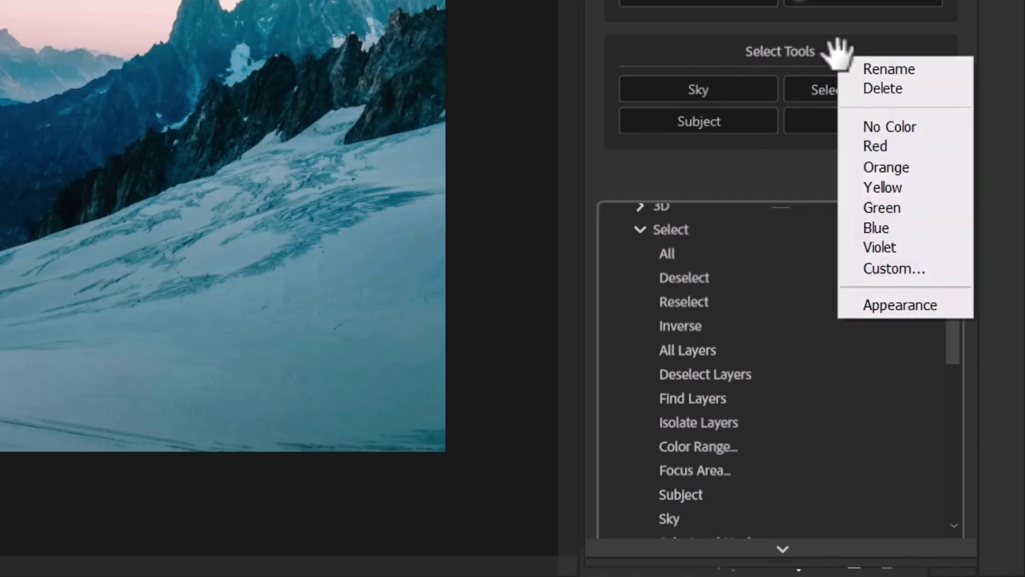
click(895, 269)
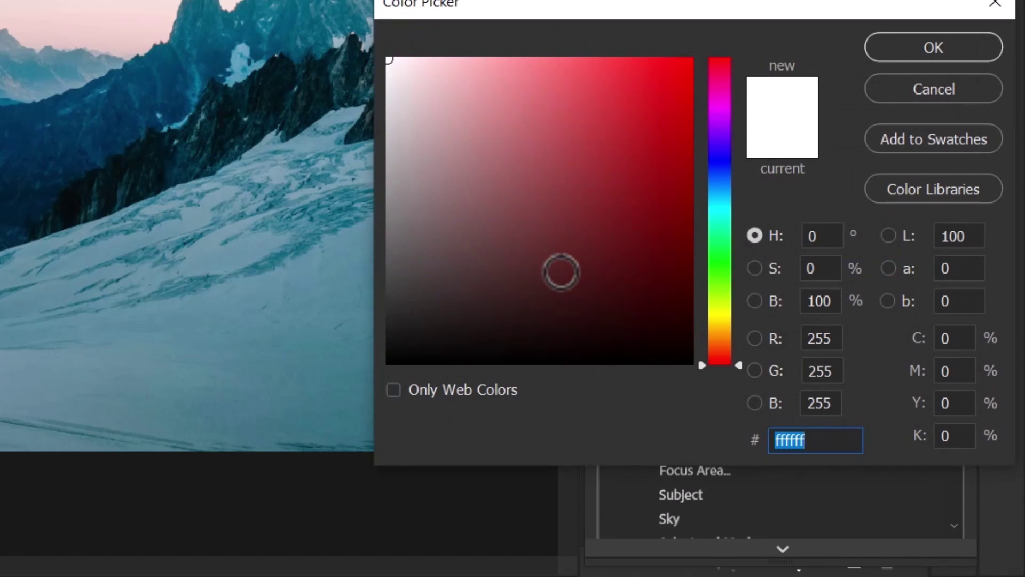
click(481, 280)
click(721, 237)
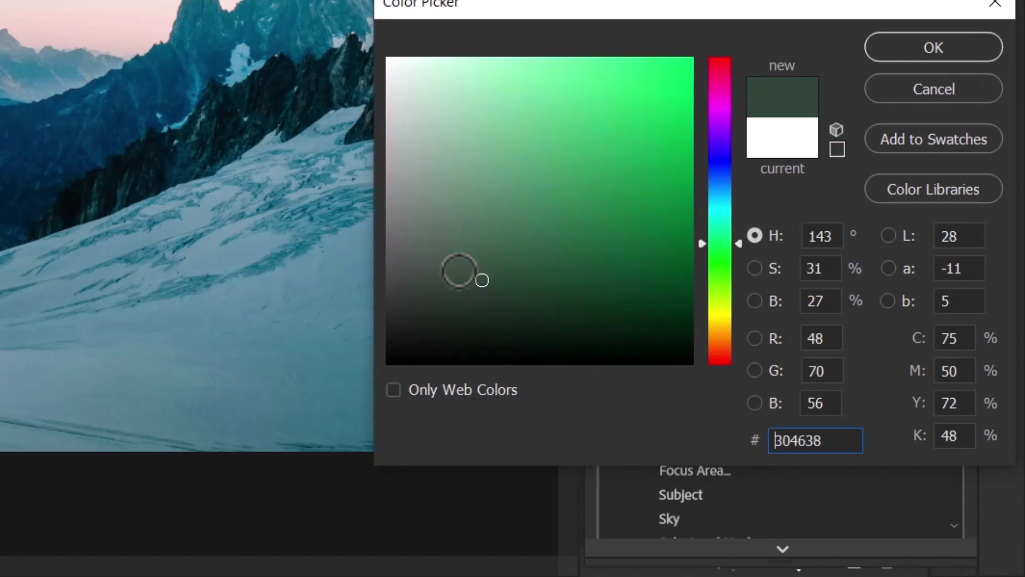
drag(482, 279, 454, 268)
click(927, 51)
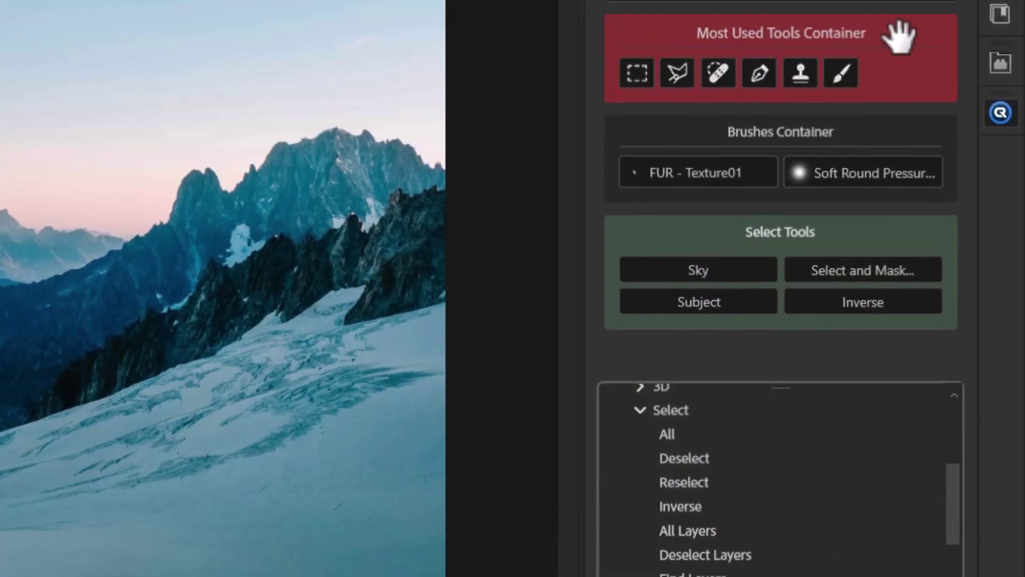
Give the Most Used Tools Container a custom bright red colour.
right_click(884, 171)
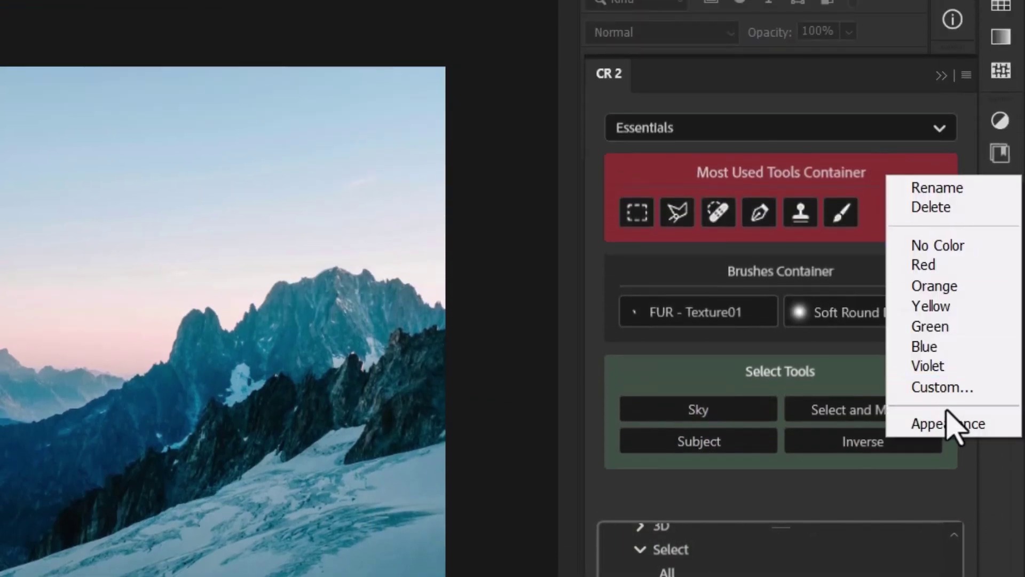
click(942, 388)
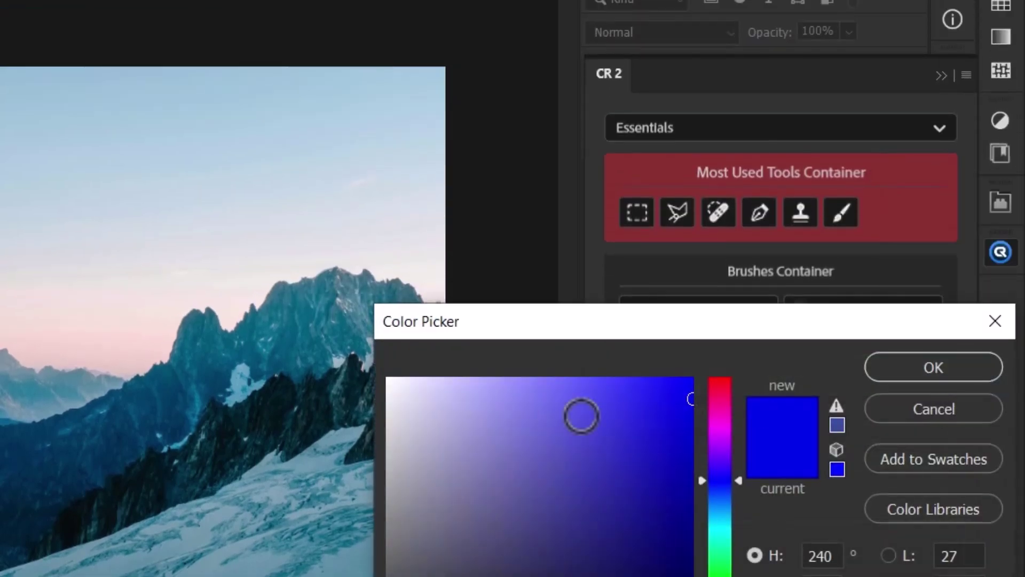
drag(716, 405, 718, 377)
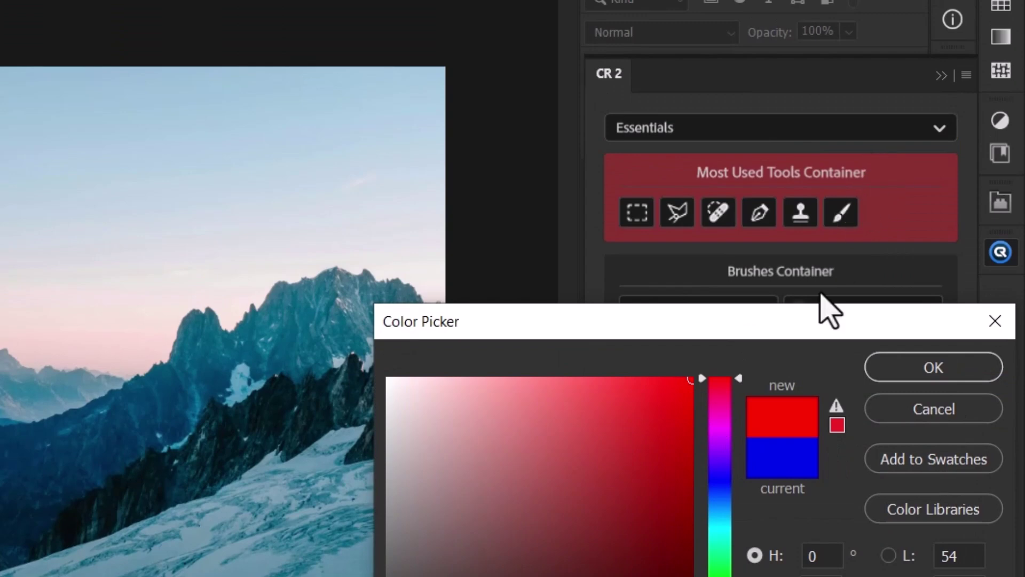
mouse_move(665, 405)
mouse_down()
mouse_move(614, 440)
mouse_move(668, 438)
mouse_up()
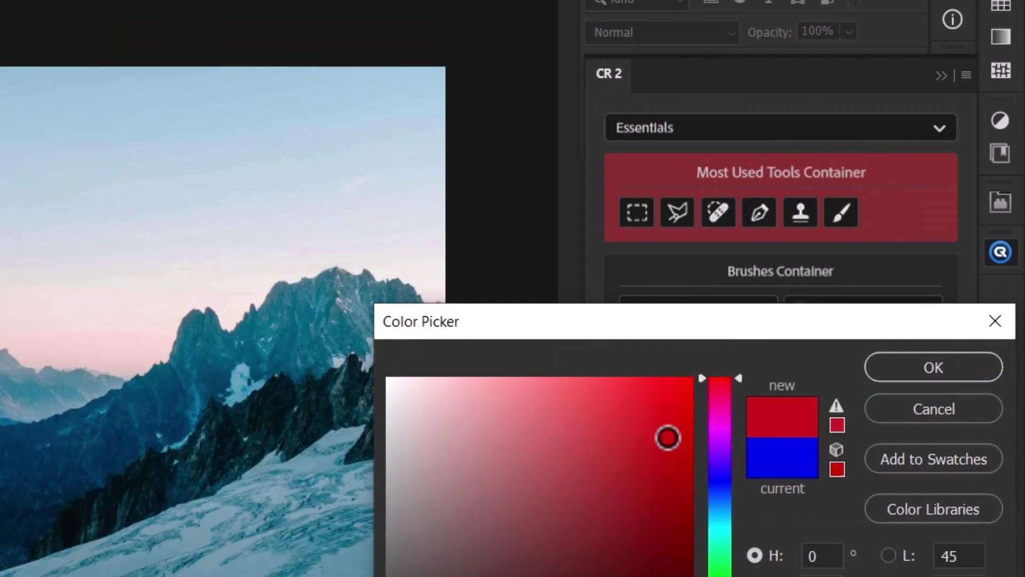
click(905, 368)
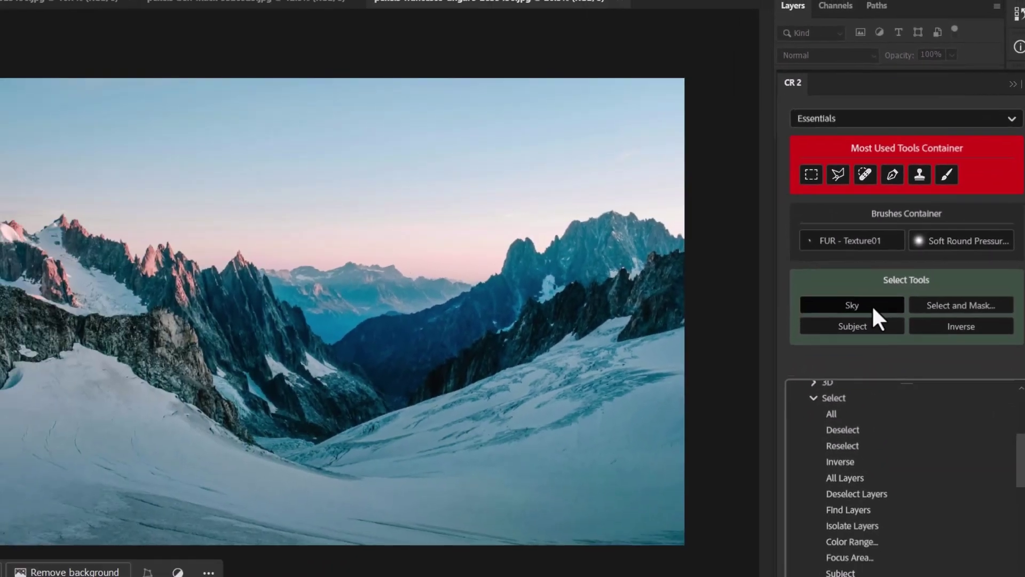
Select the mountain photo's sky and the jumping man as subject, then collapse the Select commands.
click(760, 392)
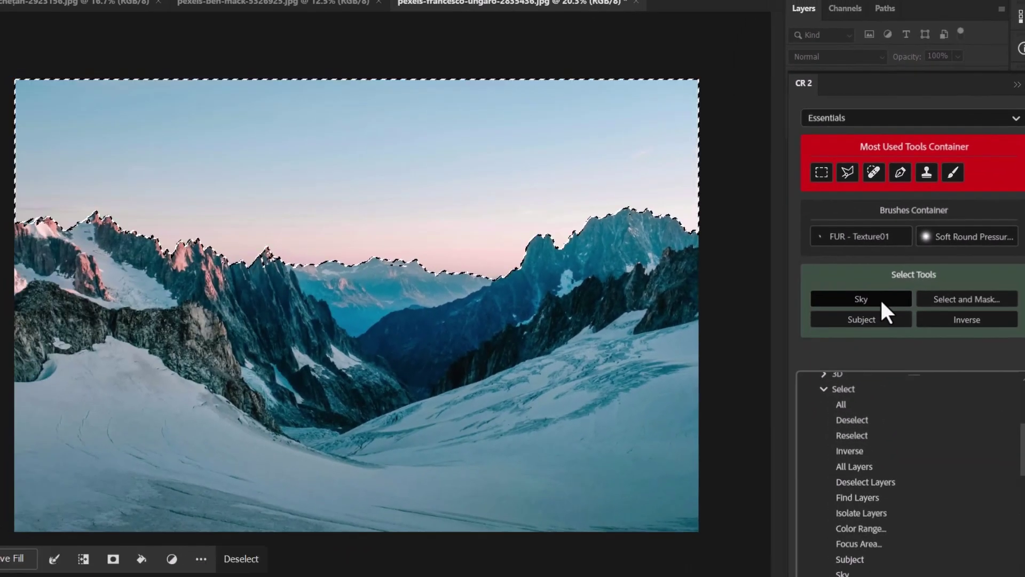
click(206, 2)
click(89, 3)
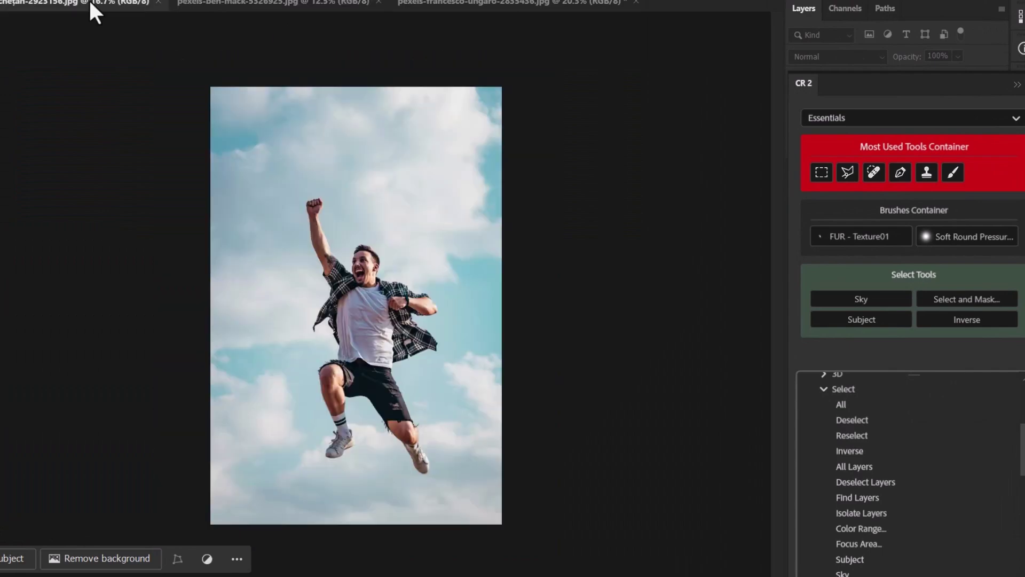
click(855, 320)
click(463, 4)
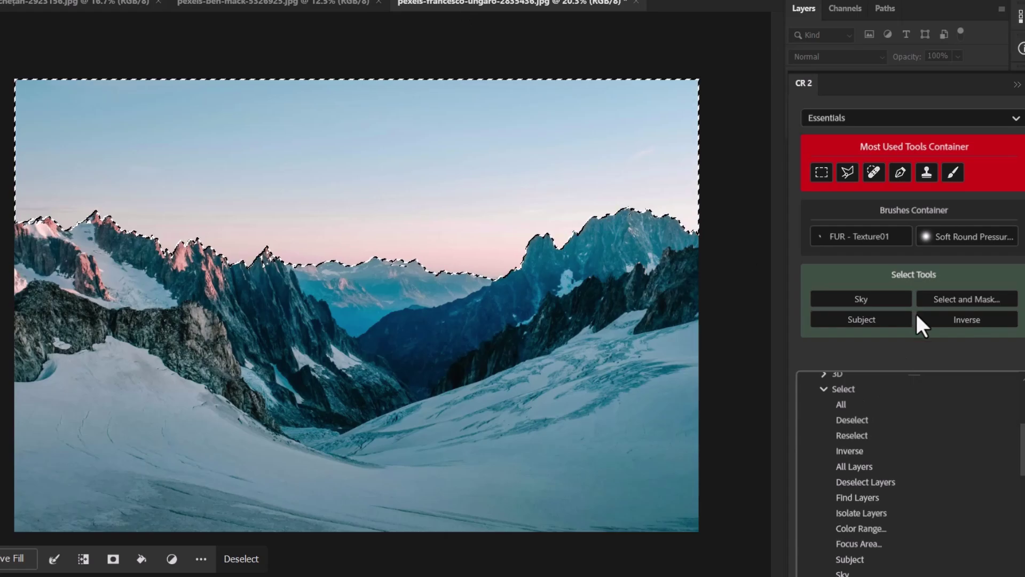
click(902, 389)
drag(902, 375, 909, 417)
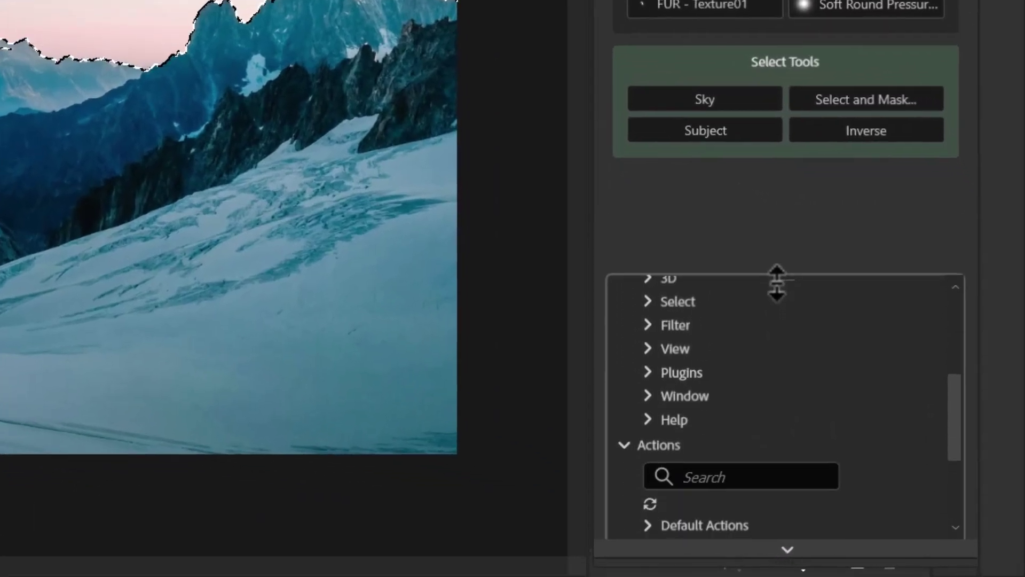
Add a new container to the CR 2 panel and rename it 'Adjustments'.
drag(777, 283, 783, 323)
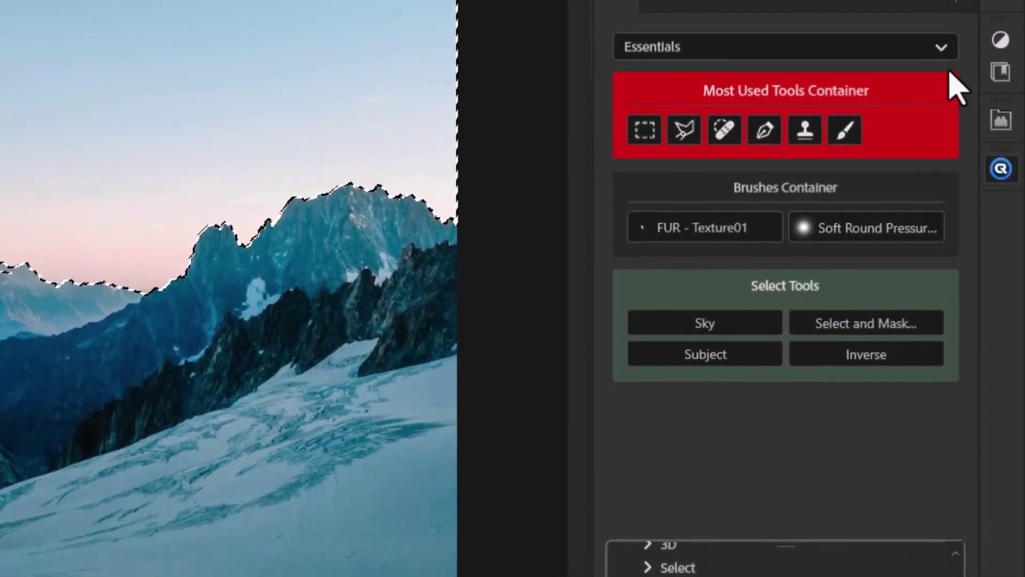
click(969, 16)
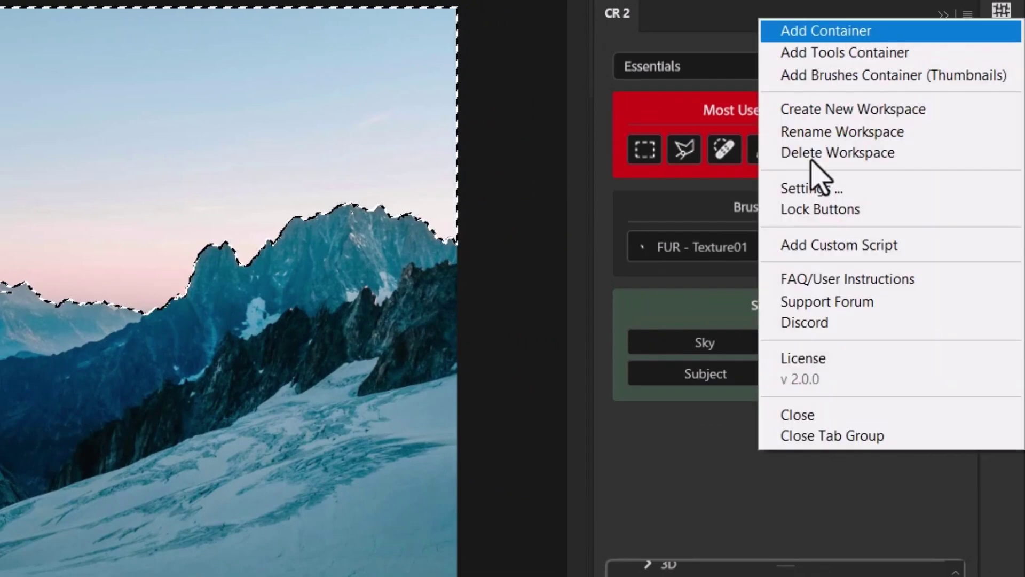
click(826, 31)
right_click(805, 451)
click(817, 455)
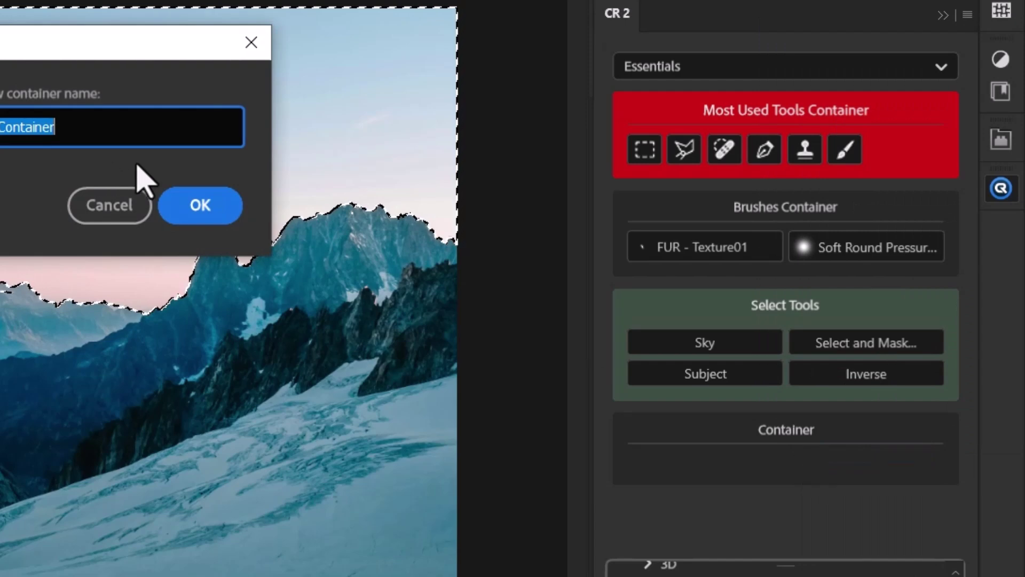
text(Adjustments)
key(Return)
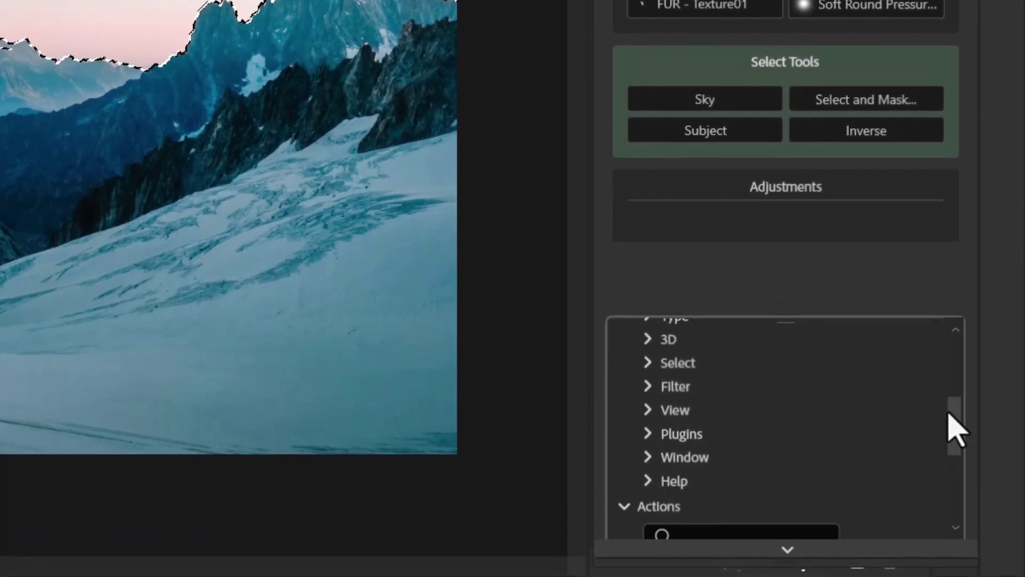
drag(956, 423, 943, 374)
Expand the Image commands group and check where the adjustment commands live.
click(662, 434)
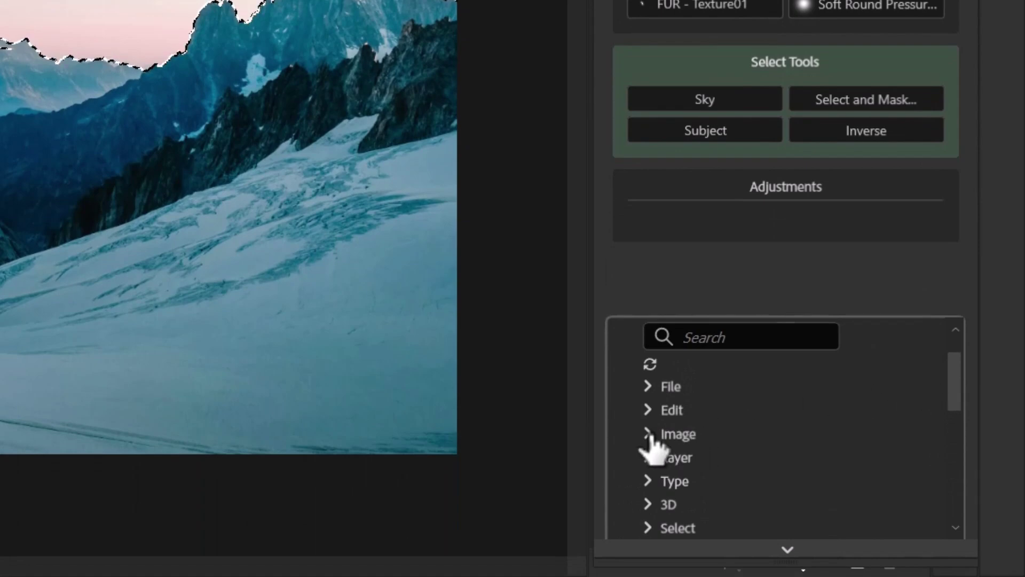
scroll(670, 422, down, 2)
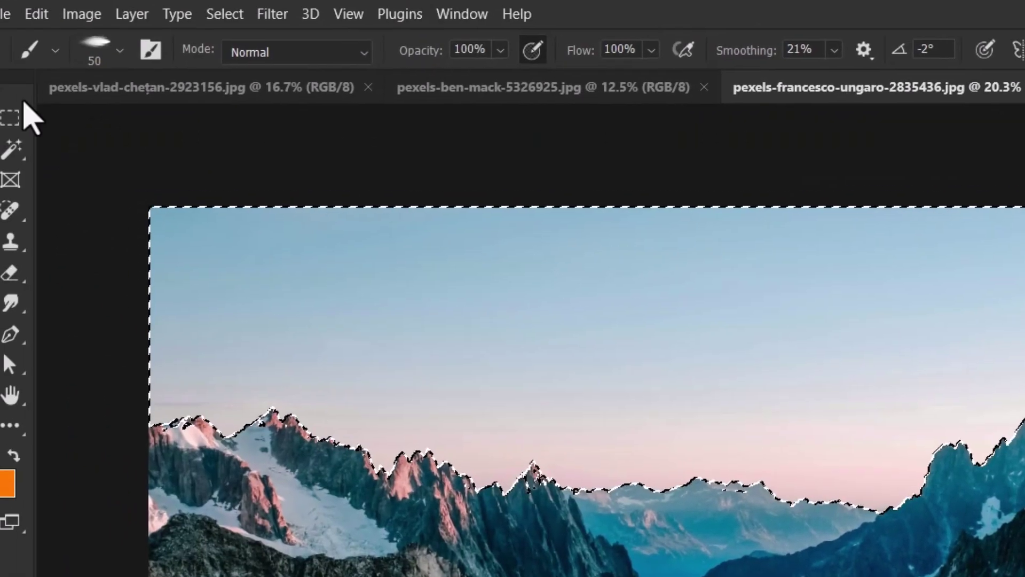
click(82, 13)
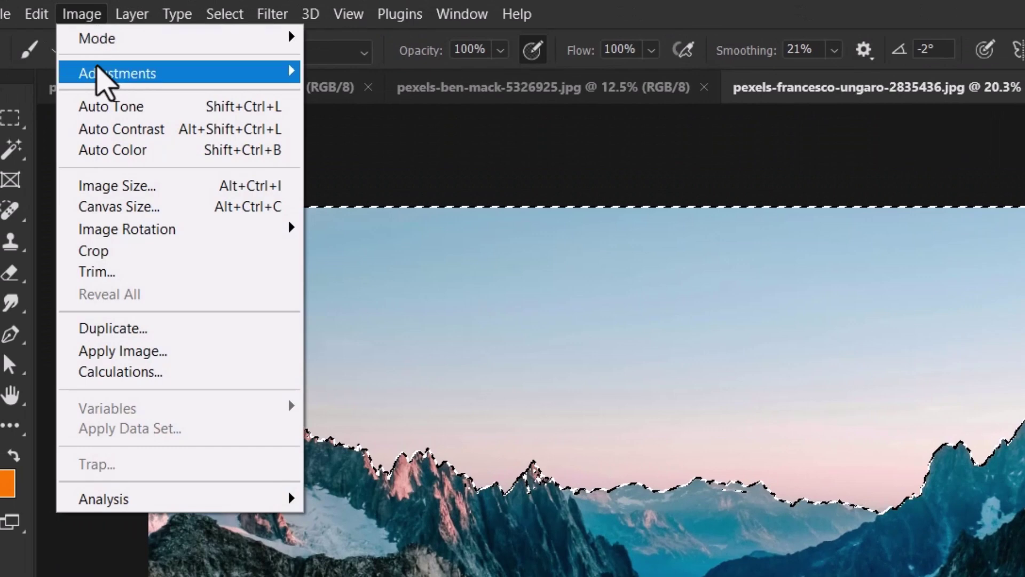
mouse_move(204, 81)
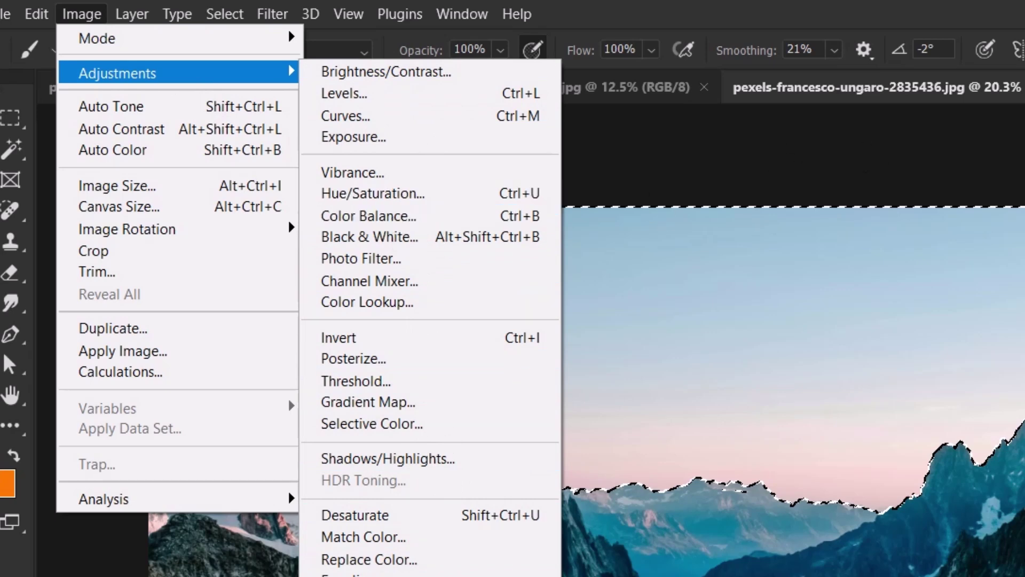
key(Escape)
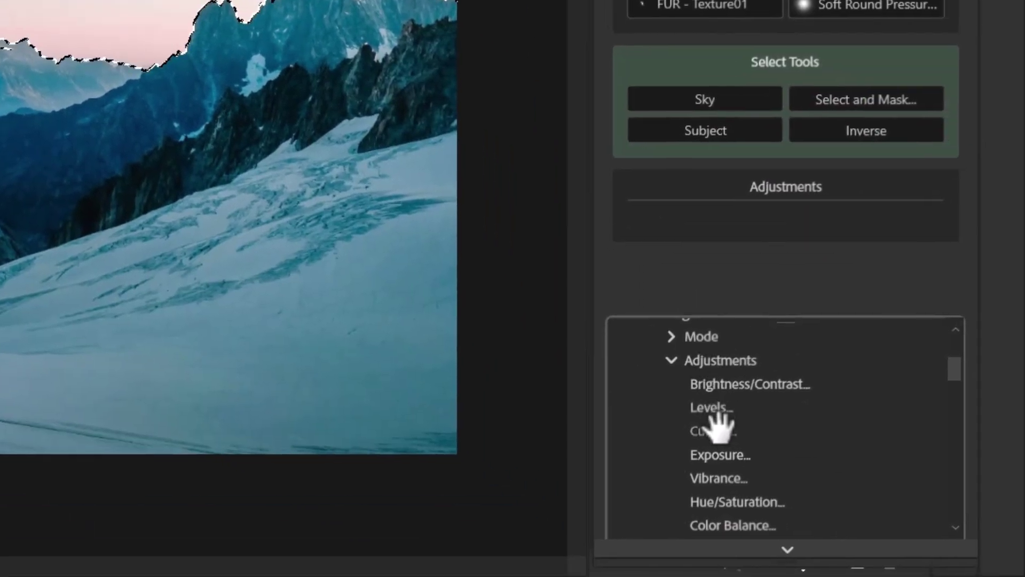
Add Curves, Vibrance, Color Balance and Desaturate buttons to the Adjustments container.
drag(721, 352, 689, 227)
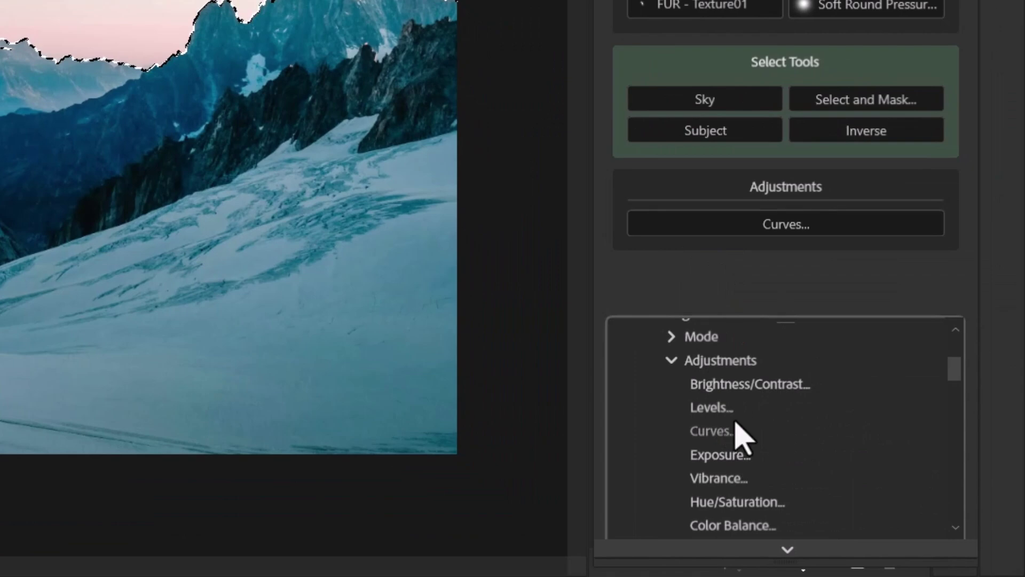
scroll(723, 411, down, 3)
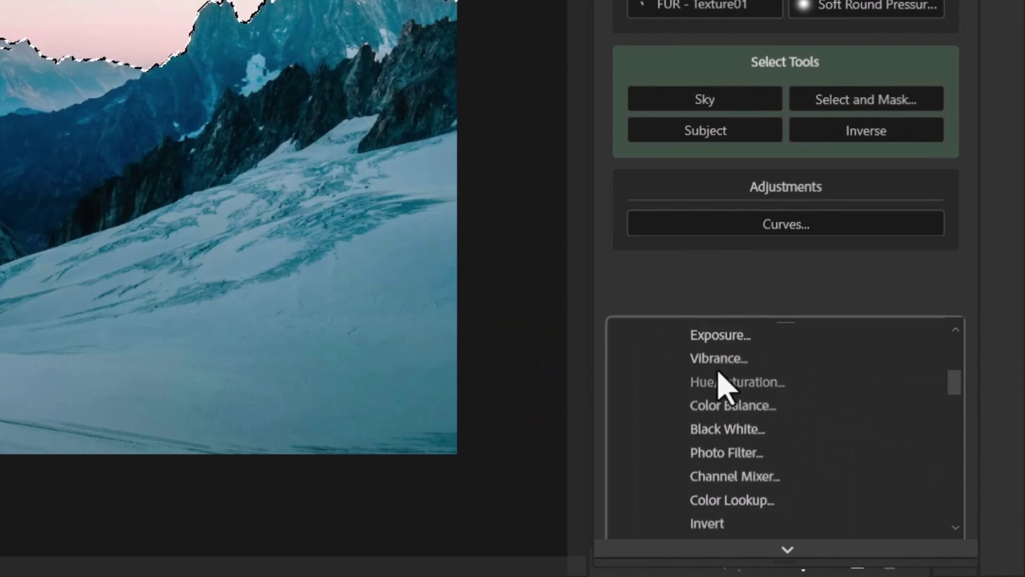
drag(719, 360, 771, 231)
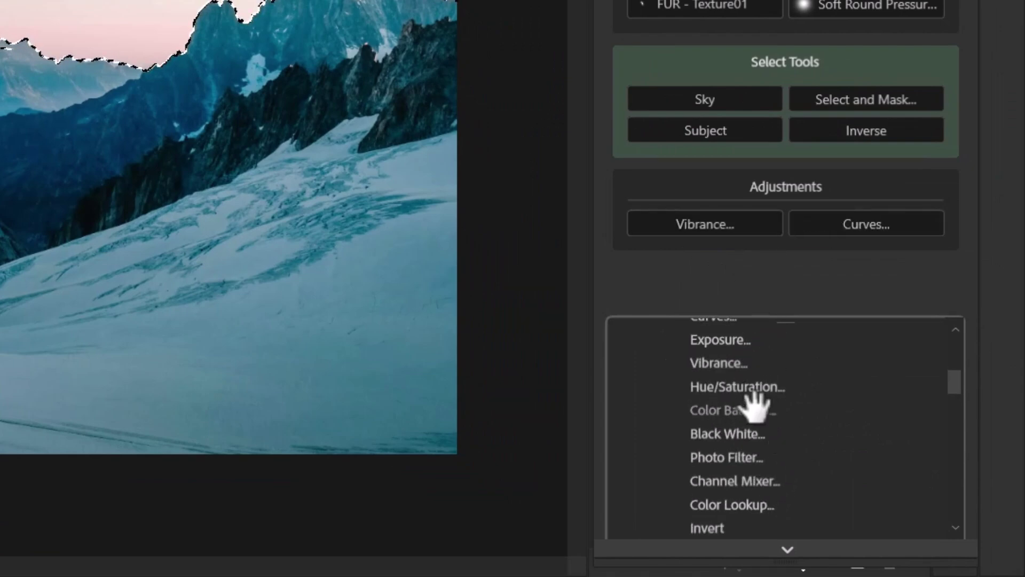
drag(777, 338, 899, 235)
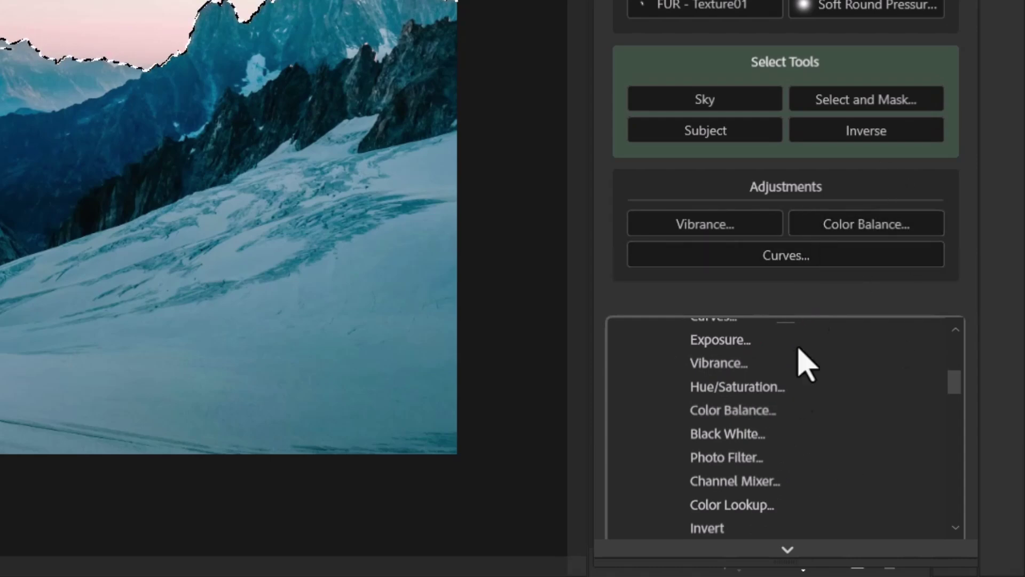
scroll(734, 460, down, 5)
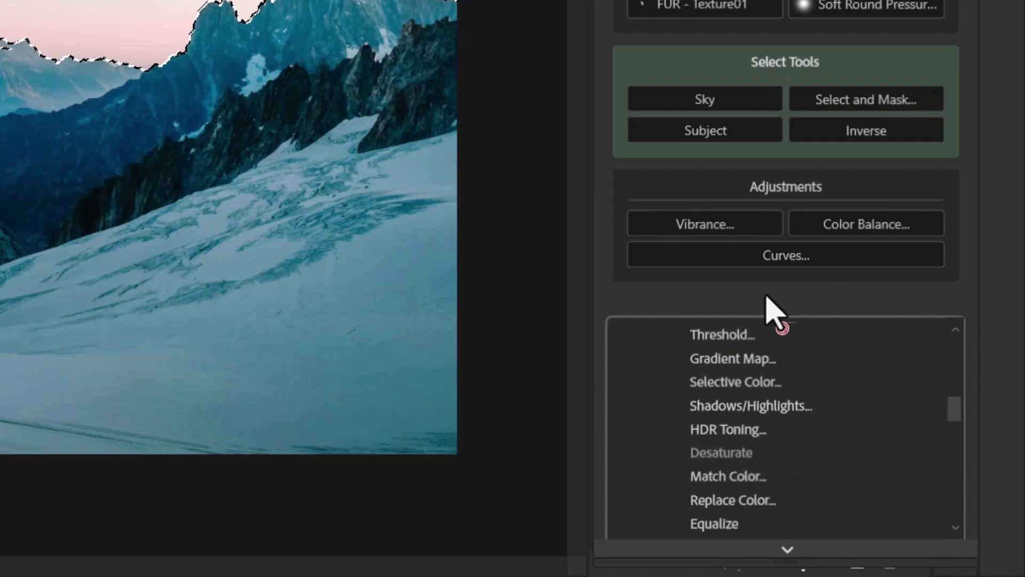
drag(767, 297, 846, 264)
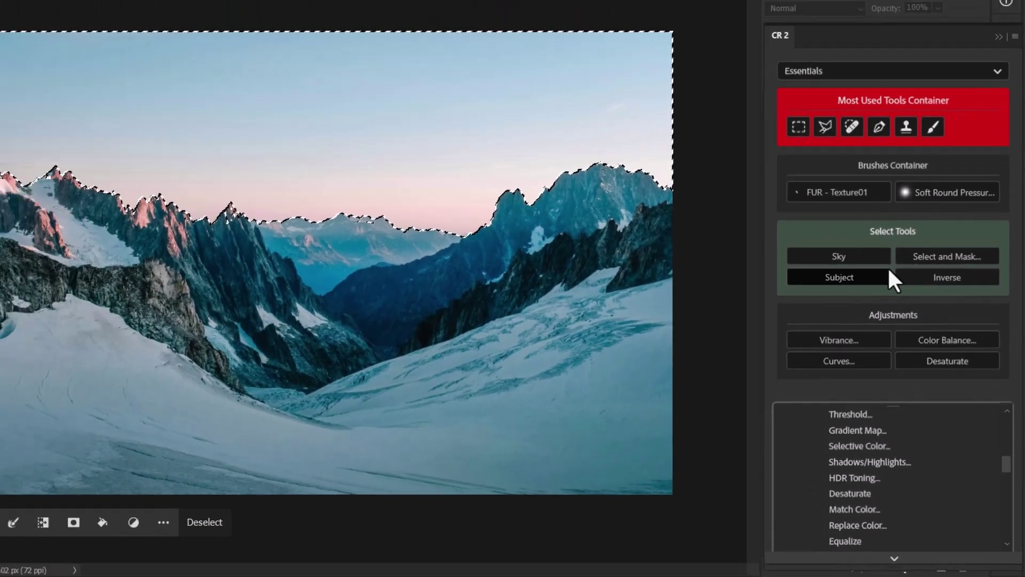
Invert the selection to the landscape and apply Color Balance -48, +44, +48.
click(929, 281)
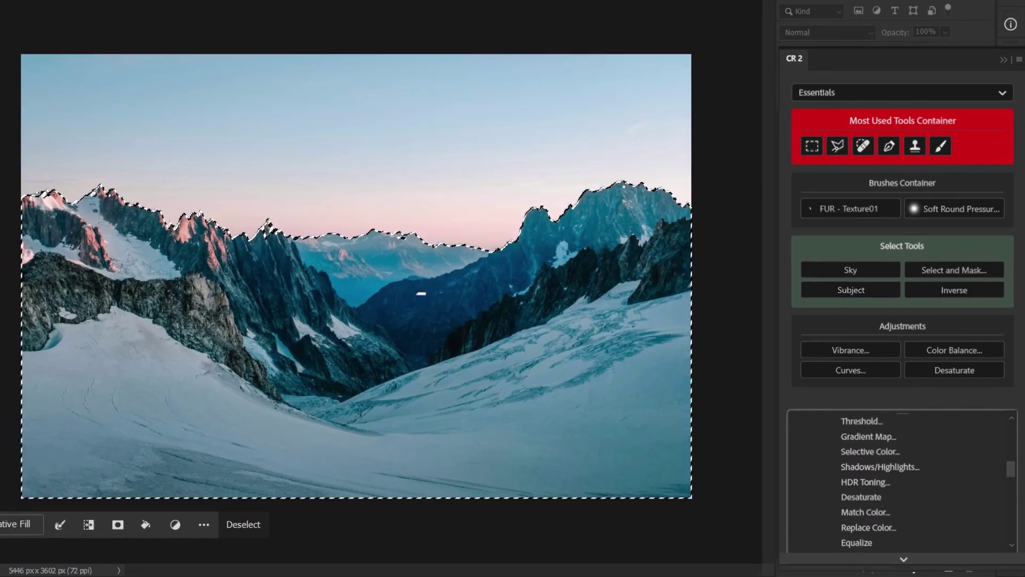
click(969, 351)
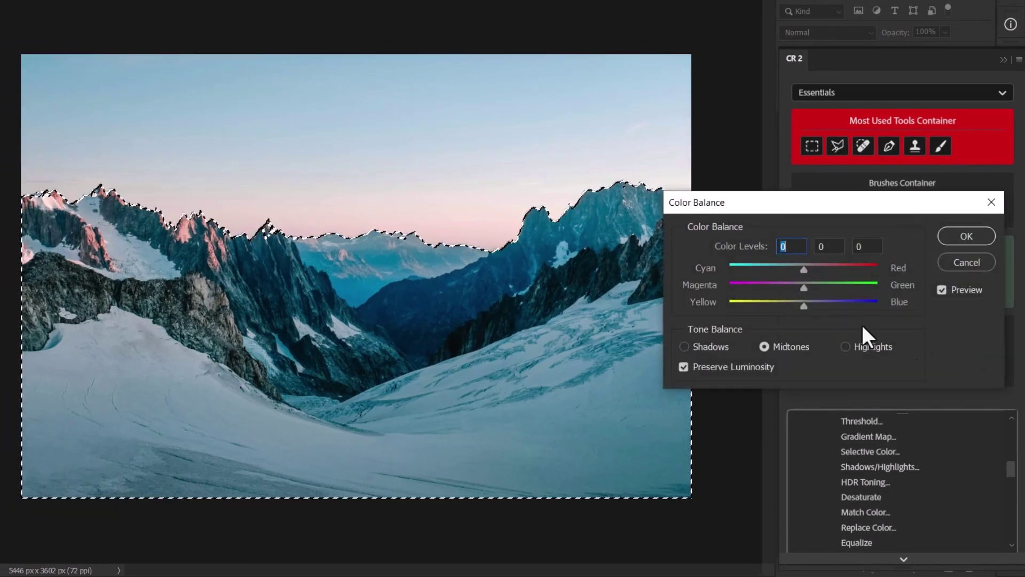
drag(804, 287, 767, 267)
click(802, 268)
drag(806, 303, 839, 303)
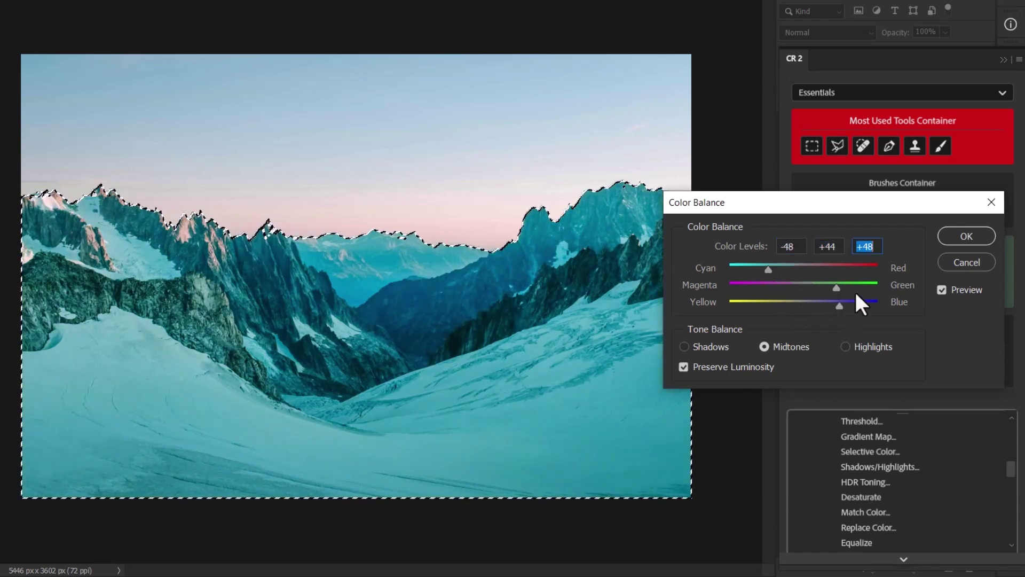
click(964, 238)
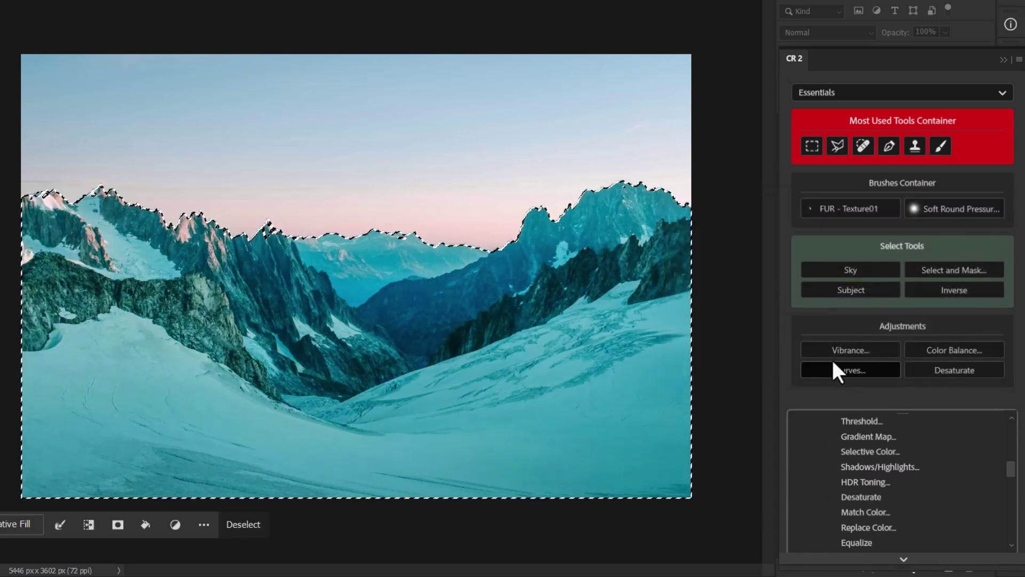
Boost vibrance to +60 and apply a two-point Curves adjustment.
click(845, 353)
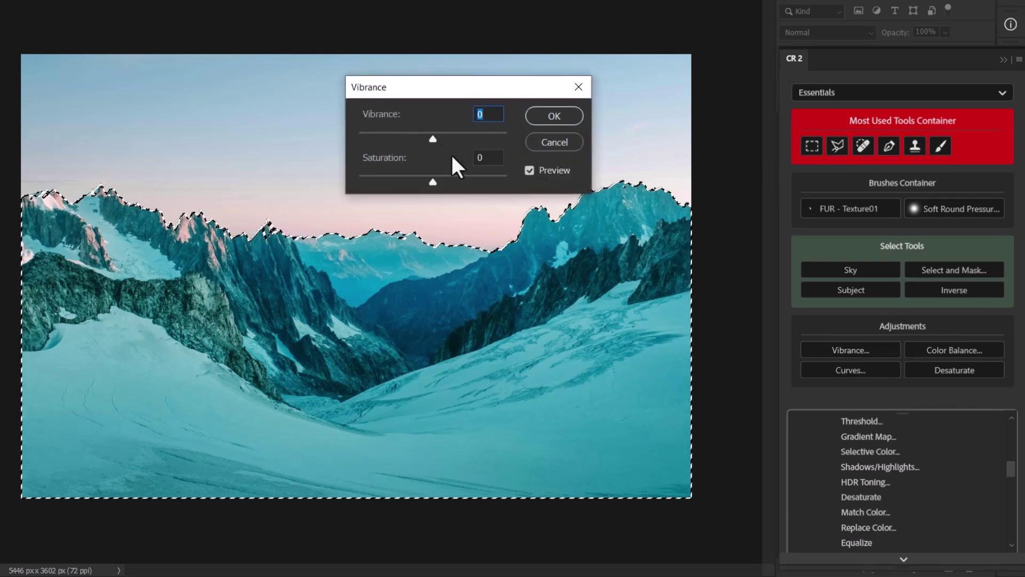
drag(433, 139, 479, 138)
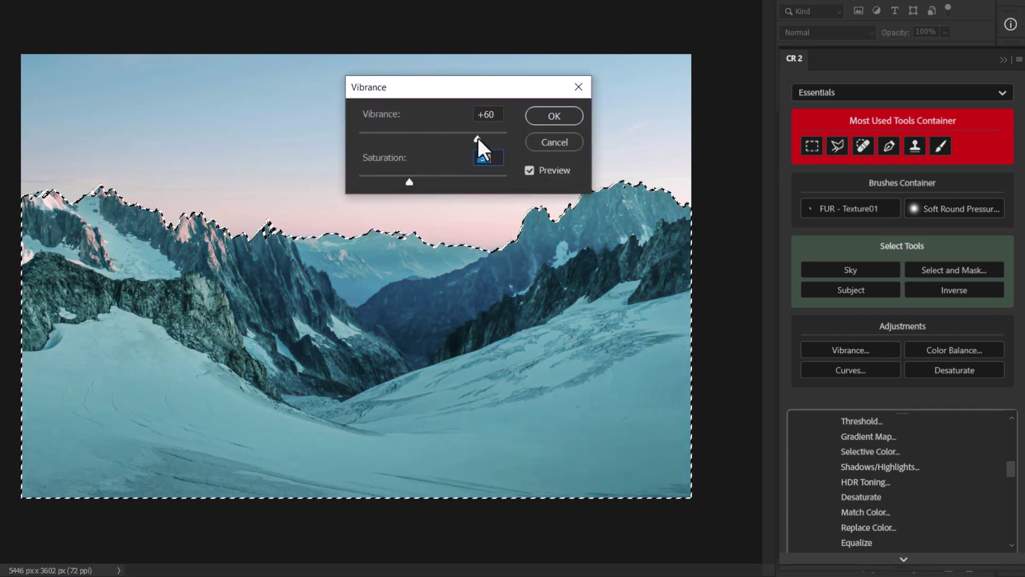
click(545, 117)
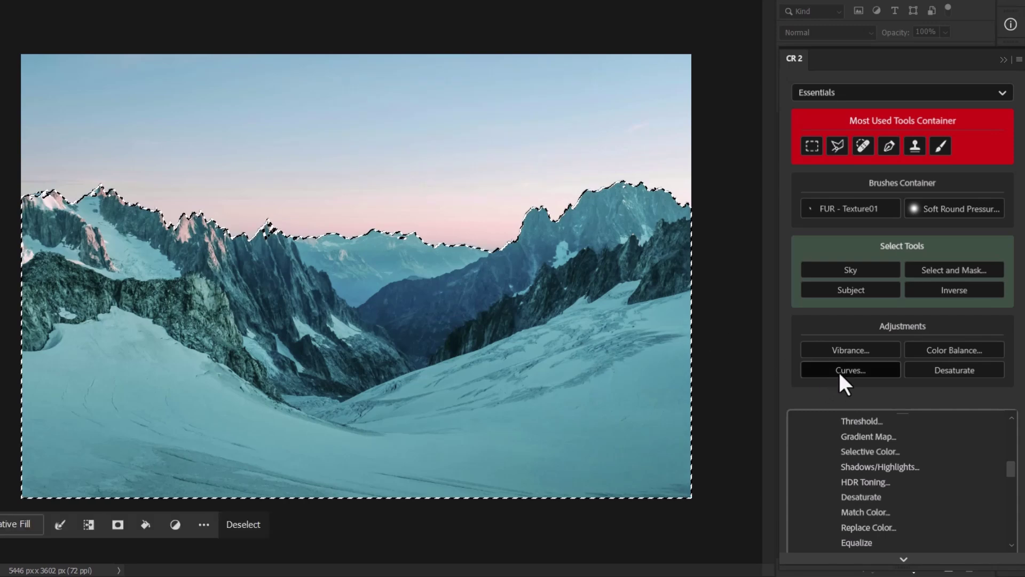
click(838, 370)
drag(667, 348, 675, 367)
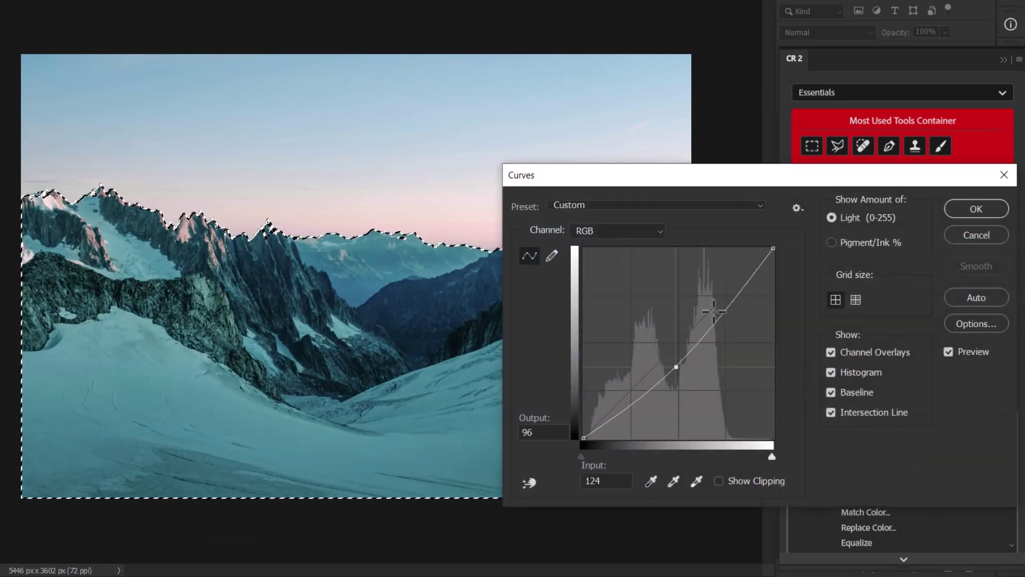
drag(714, 311, 718, 296)
click(970, 210)
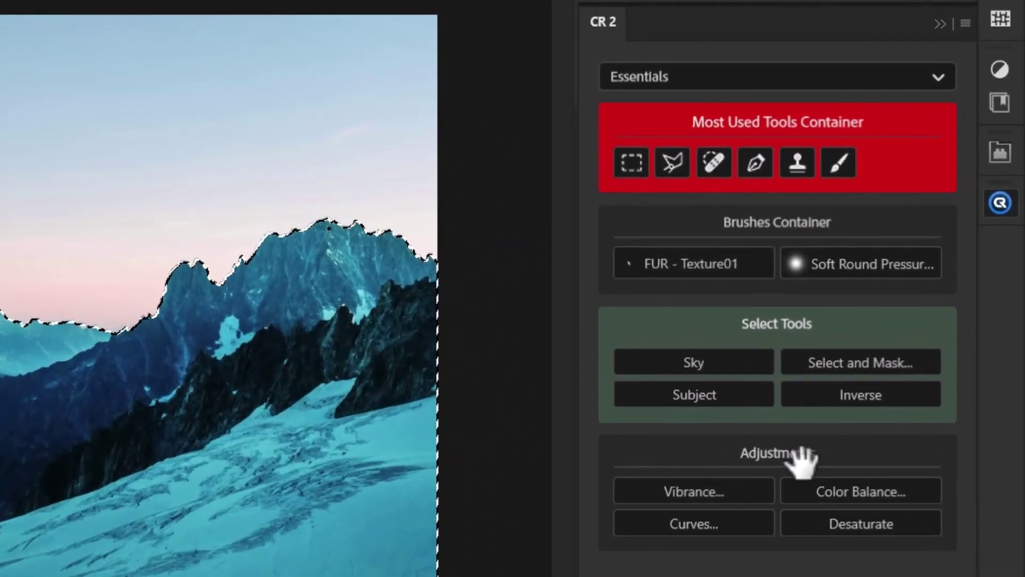
Move the Adjustments container above Select Tools and put Color Balance in the first slot.
drag(798, 451, 793, 324)
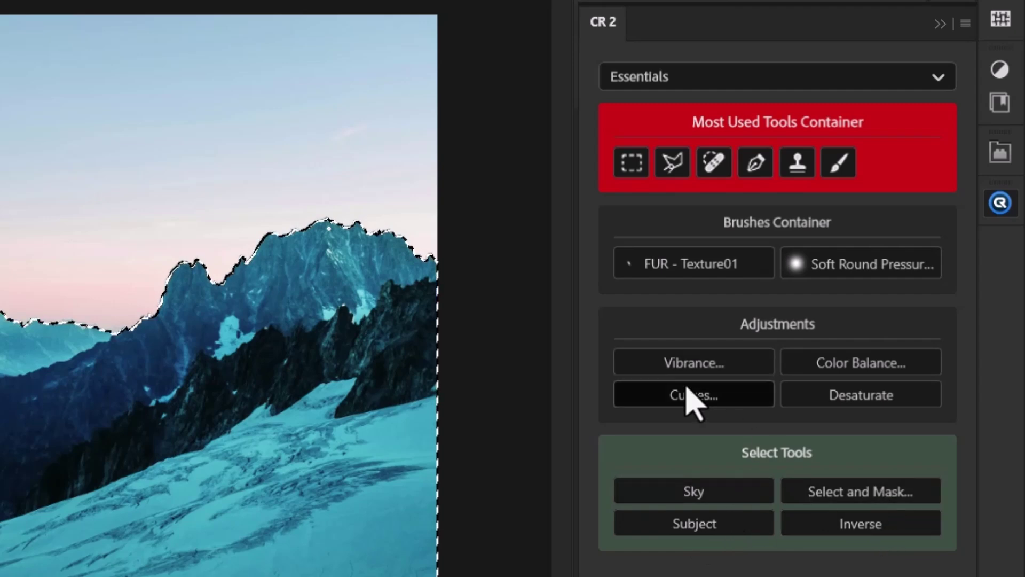
drag(825, 379, 688, 382)
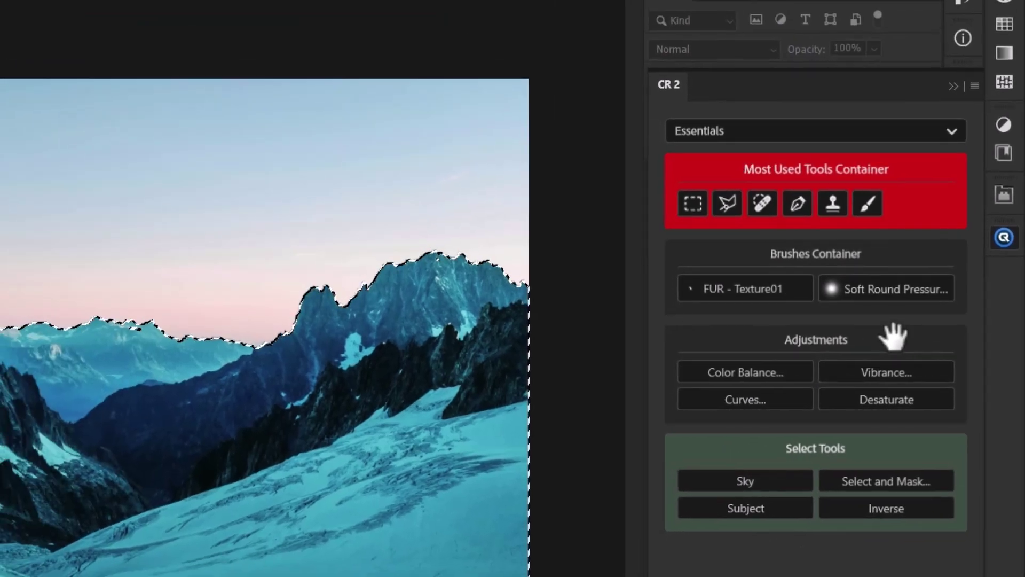
Set button height 6, button font size 13 and container font size 14 in Appearance.
right_click(865, 358)
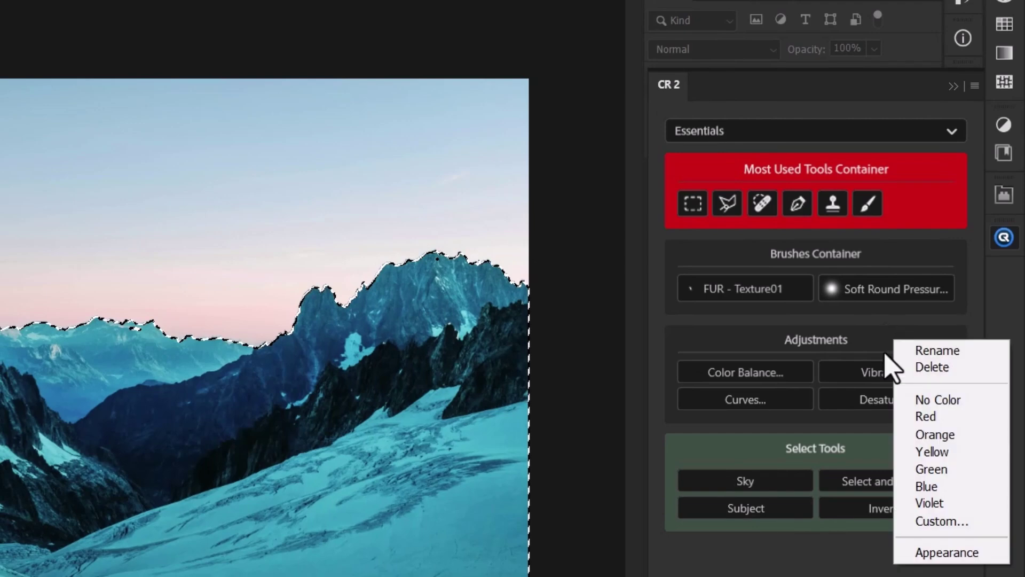
click(909, 553)
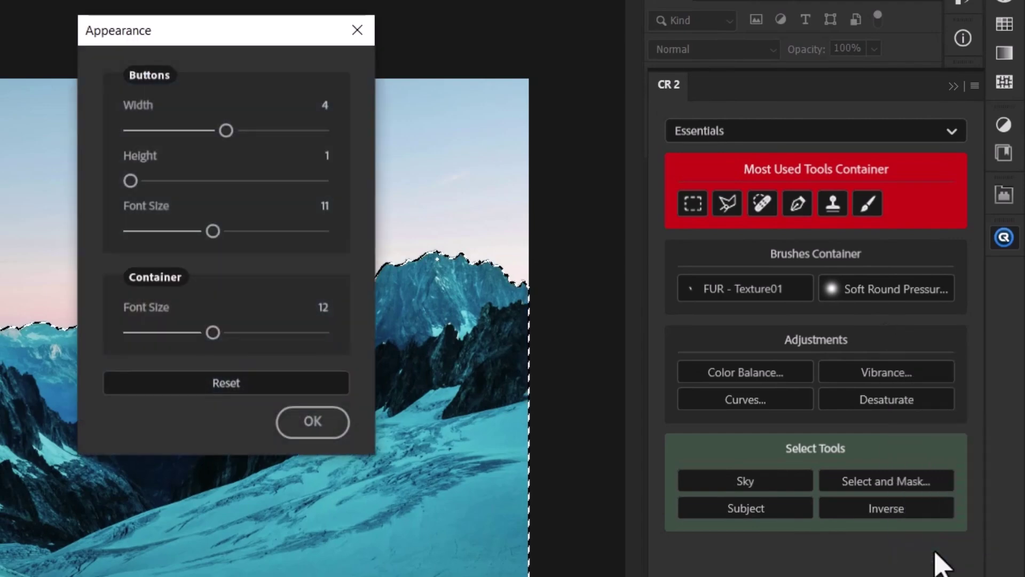
drag(201, 41, 407, 198)
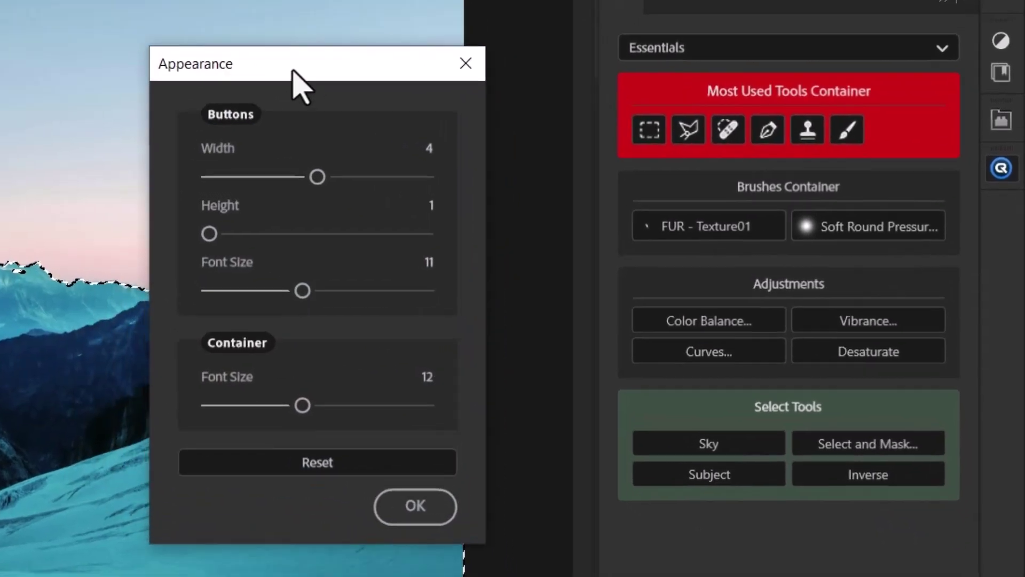
drag(246, 46, 253, 76)
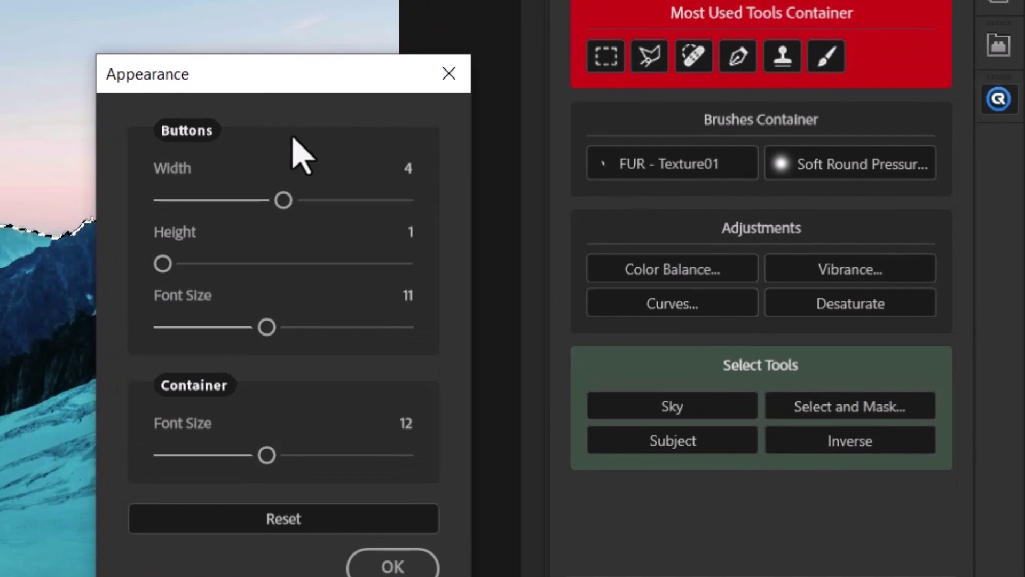
mouse_move(283, 200)
mouse_down()
mouse_move(371, 195)
mouse_move(203, 201)
mouse_move(283, 200)
mouse_up()
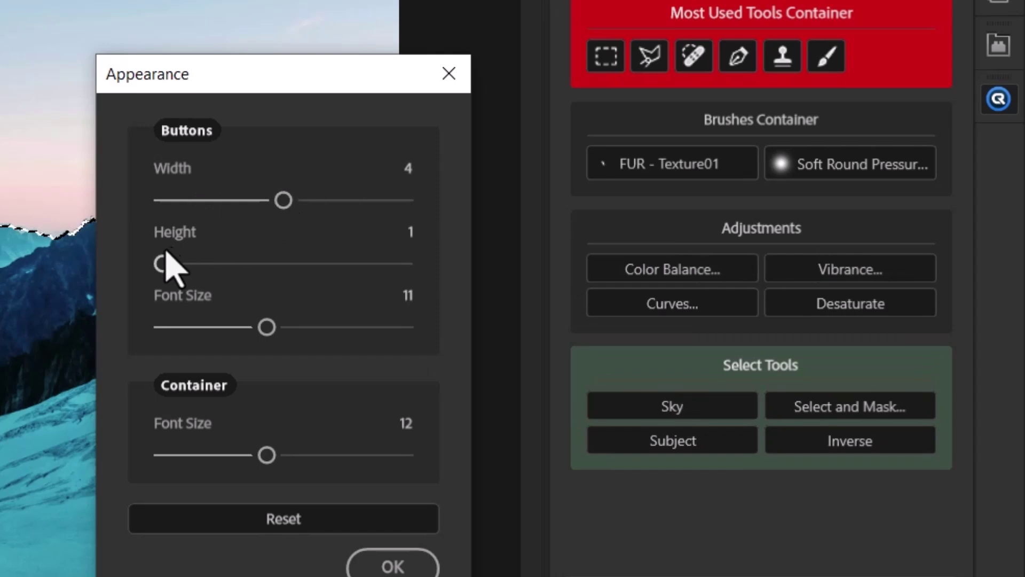
drag(162, 263, 347, 266)
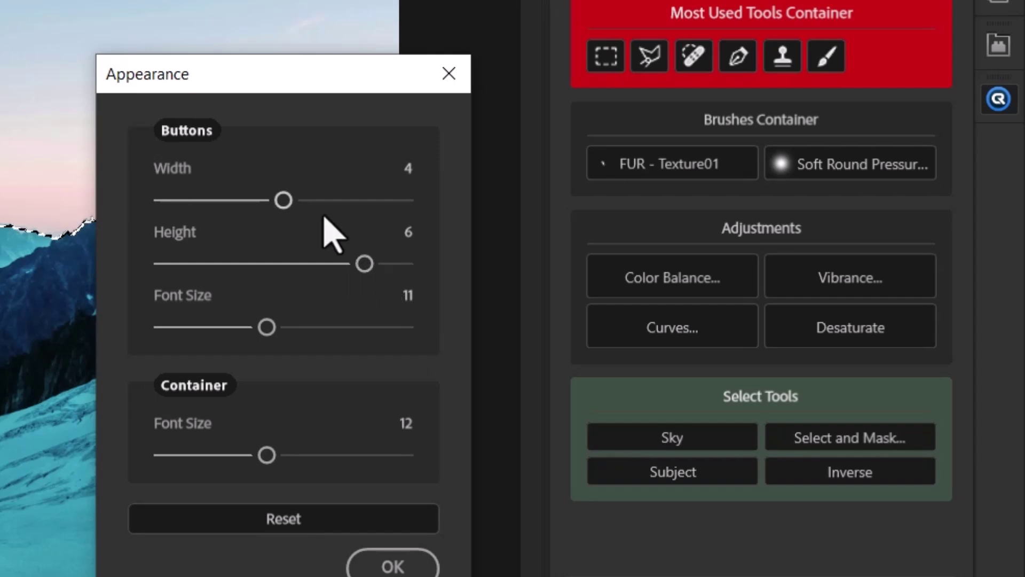
drag(265, 330, 322, 328)
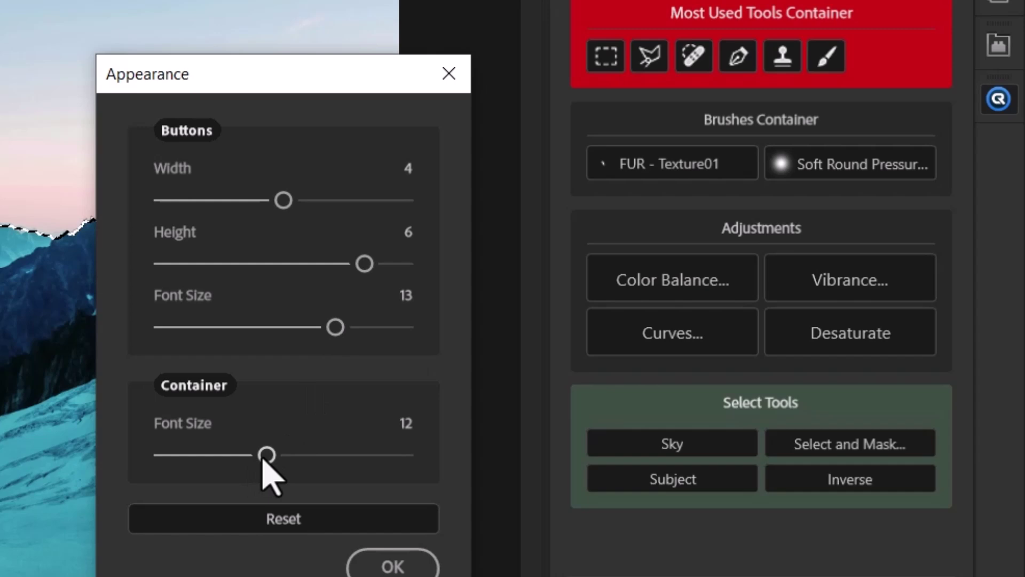
drag(267, 454, 340, 448)
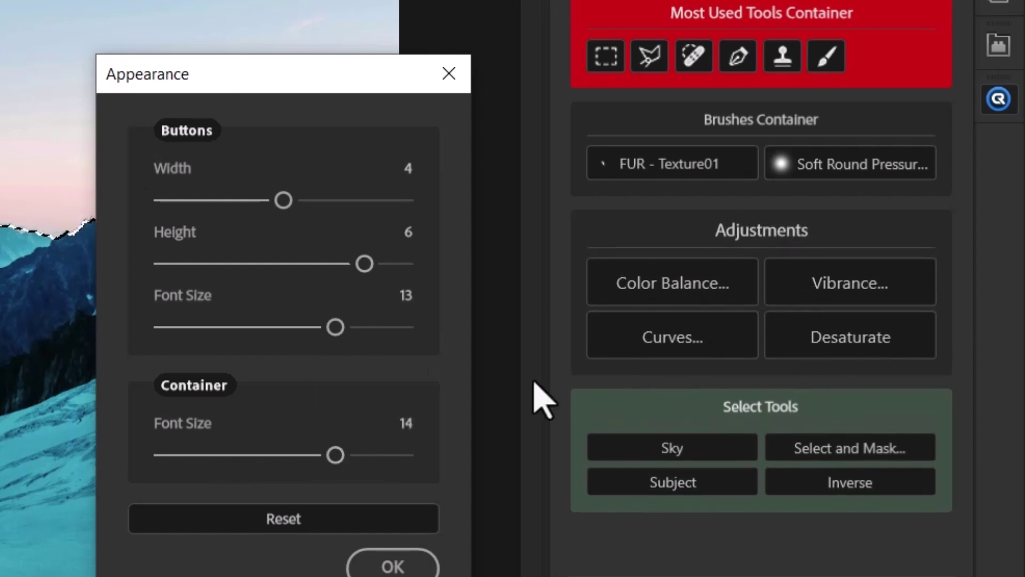
click(391, 567)
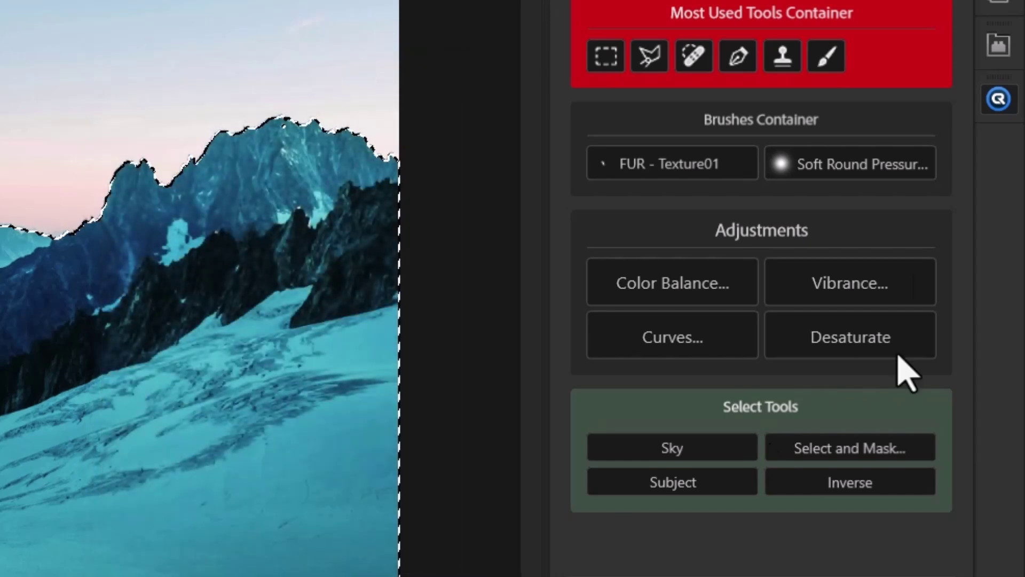
Open the Adjustments container options without changing them, then try rearranging Color Balance.
right_click(874, 231)
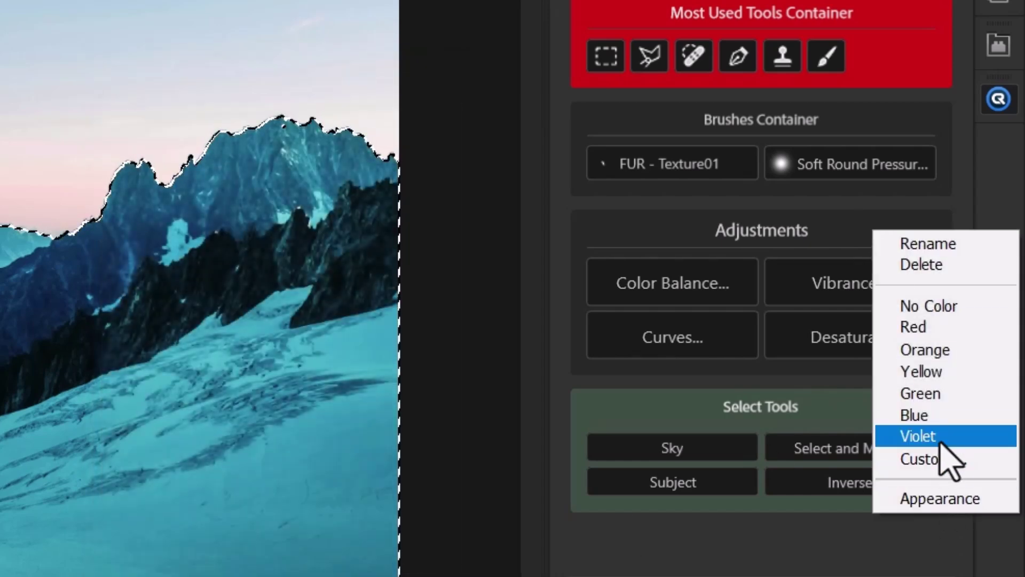
click(820, 233)
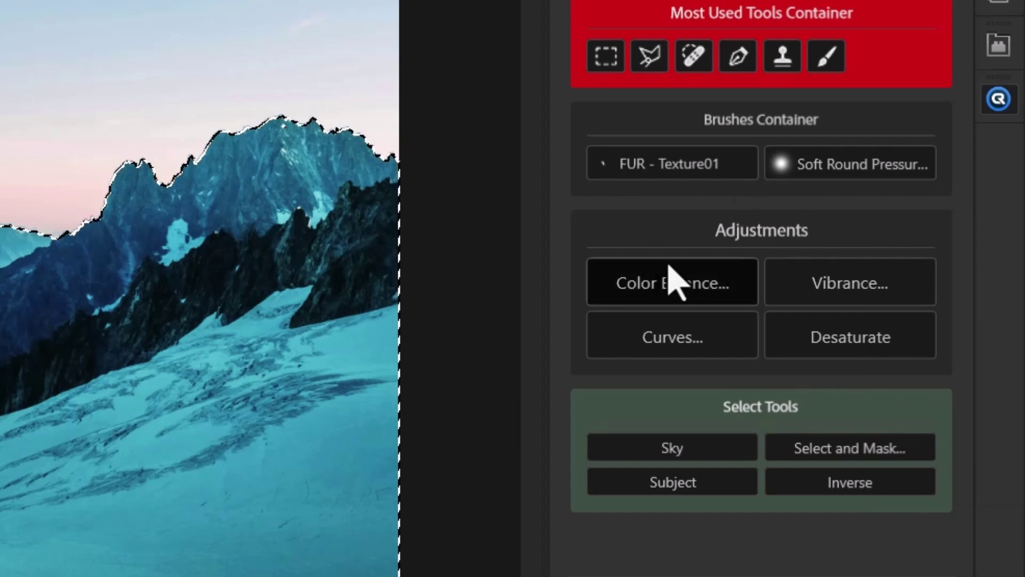
drag(669, 267, 686, 291)
Lock the CR 2 buttons, then test Color Balance... and cancel it.
click(965, 53)
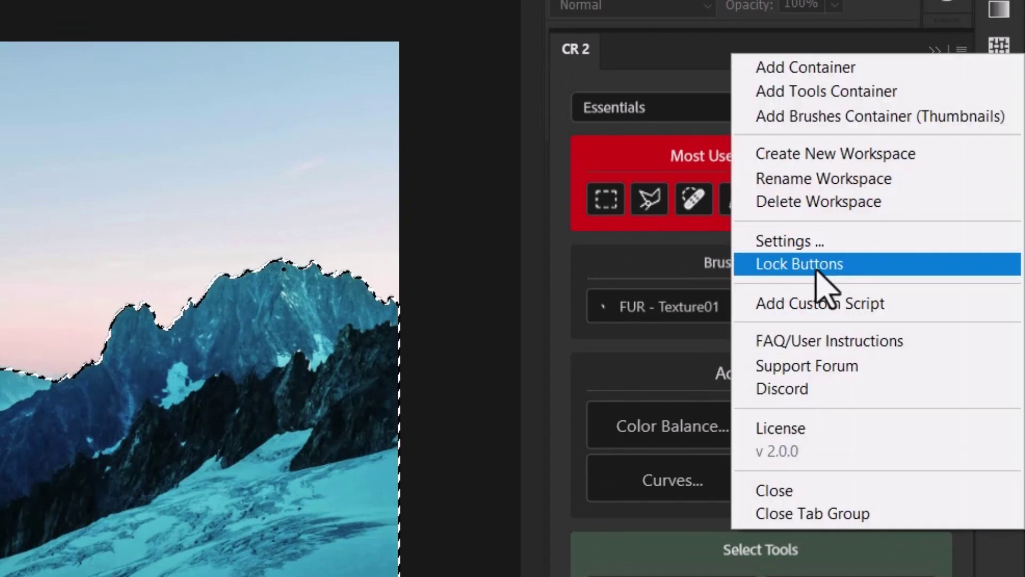
click(796, 273)
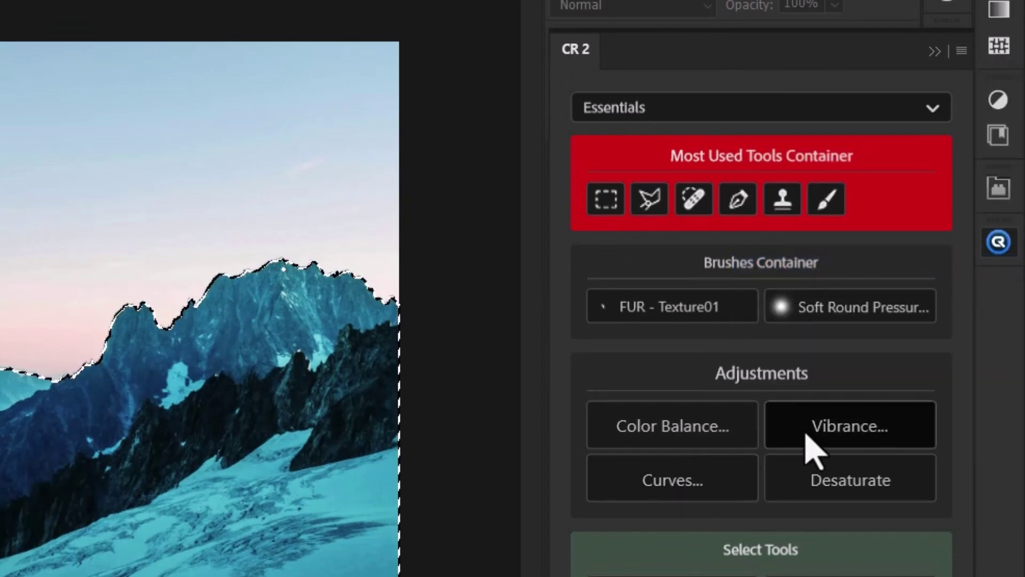
click(711, 431)
click(871, 399)
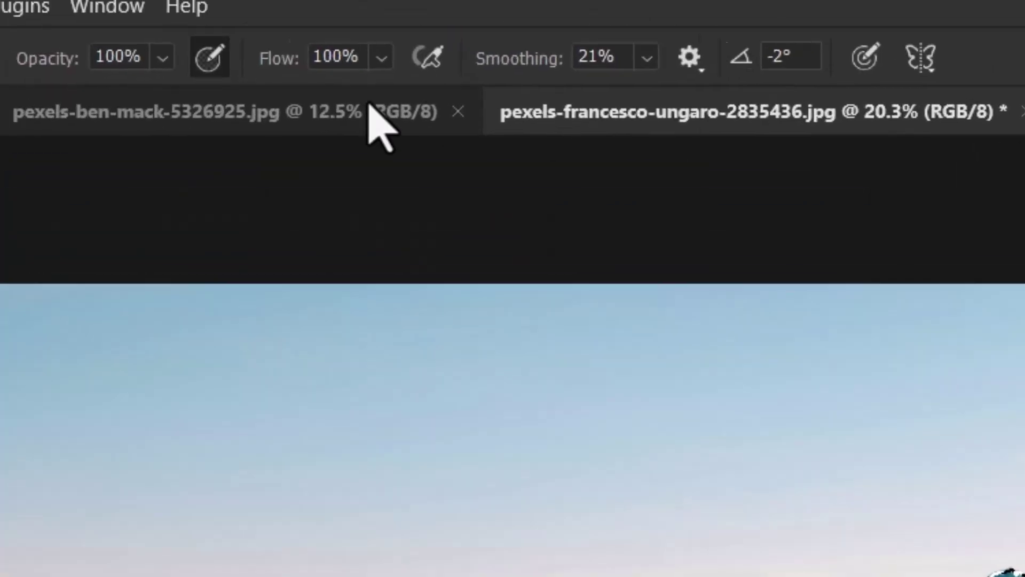
Open a second CR 2 panel from the Plugins list, dock it on the left, then move it back right.
click(33, 24)
mouse_move(103, 235)
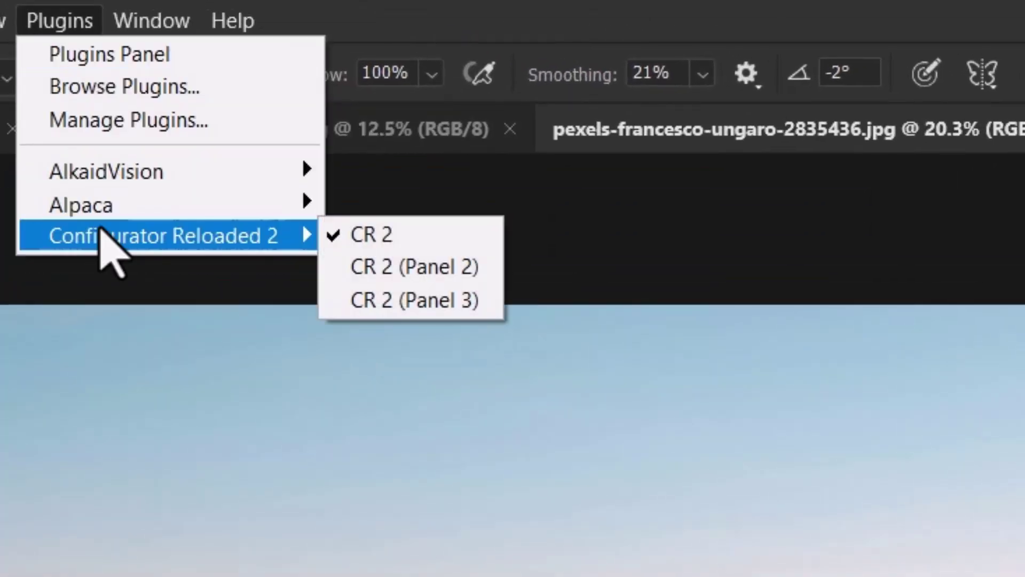
click(412, 269)
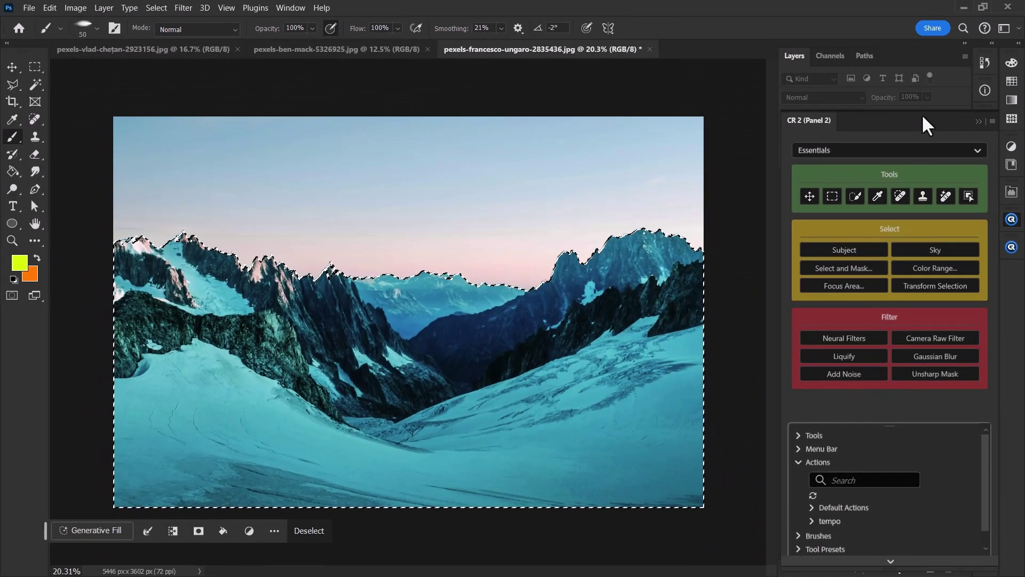
drag(806, 126, 54, 92)
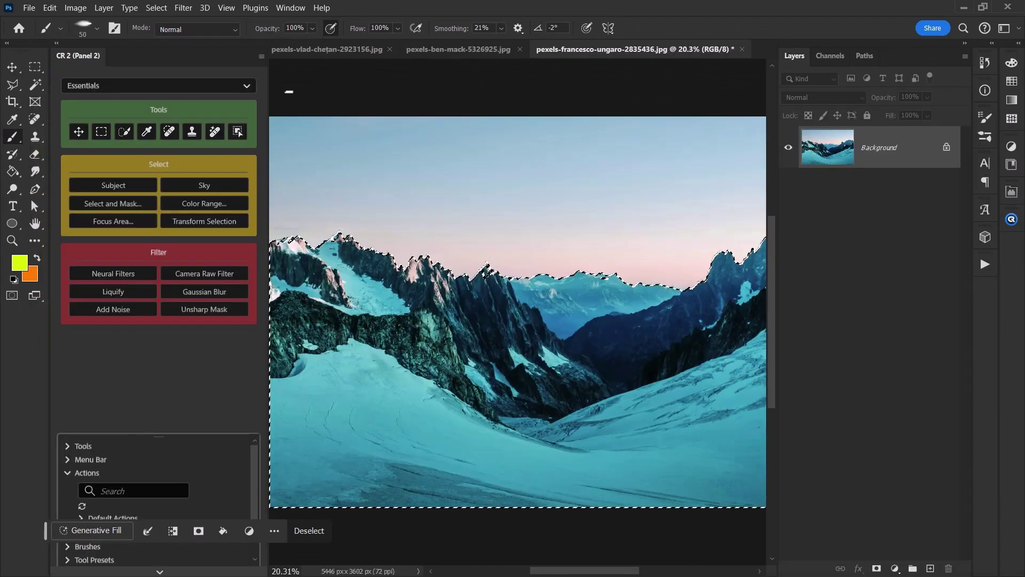
drag(270, 87, 154, 86)
drag(99, 56, 992, 294)
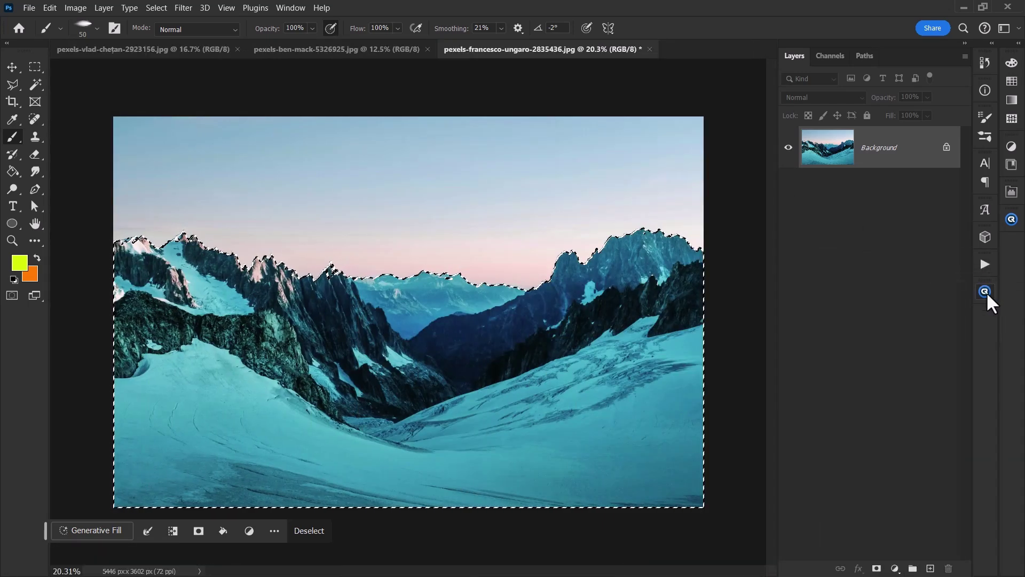
click(986, 294)
click(986, 294)
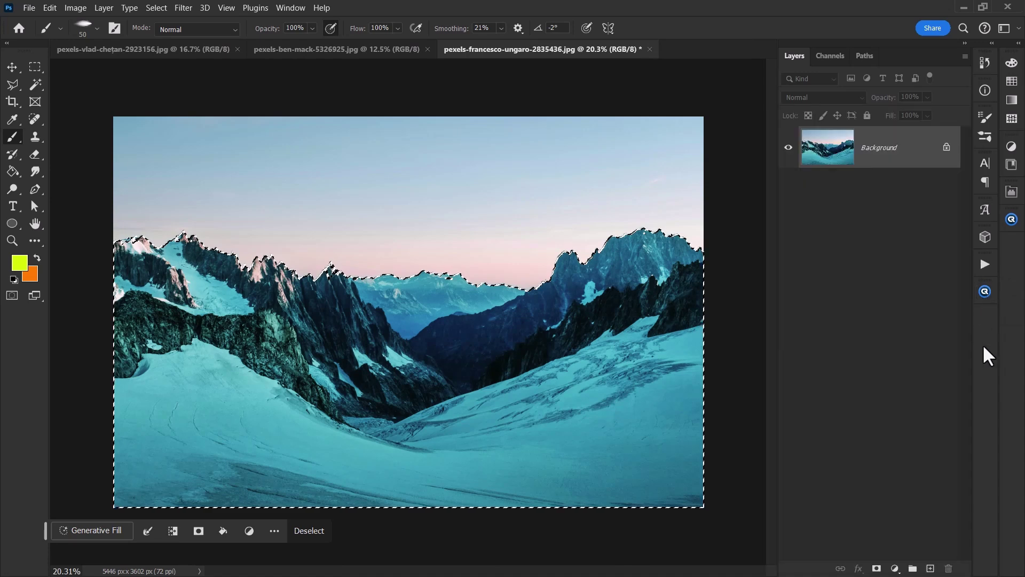
Close the extra CR panel and open the remaining CR 2 panel.
click(1013, 221)
click(1009, 225)
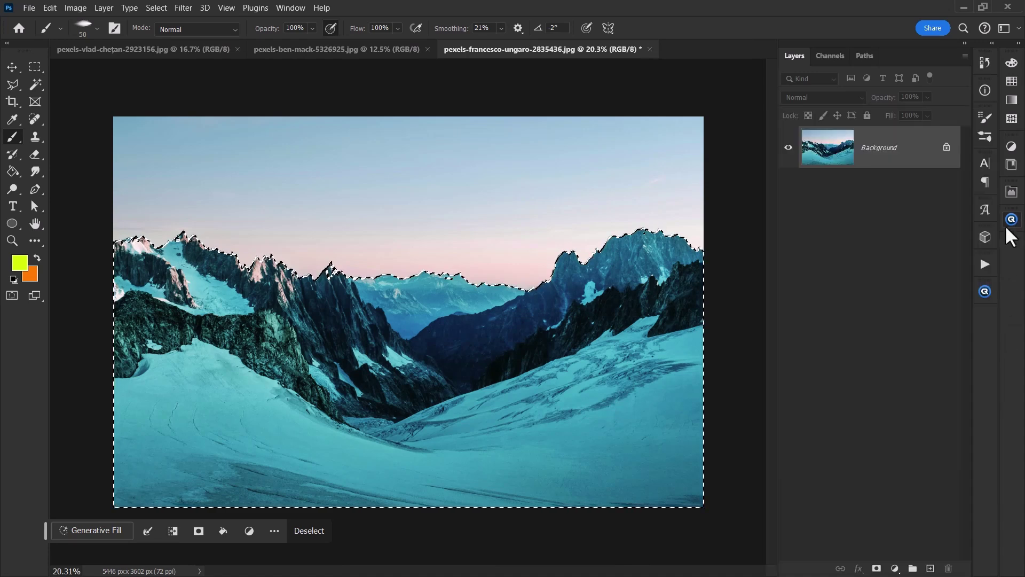
right_click(989, 294)
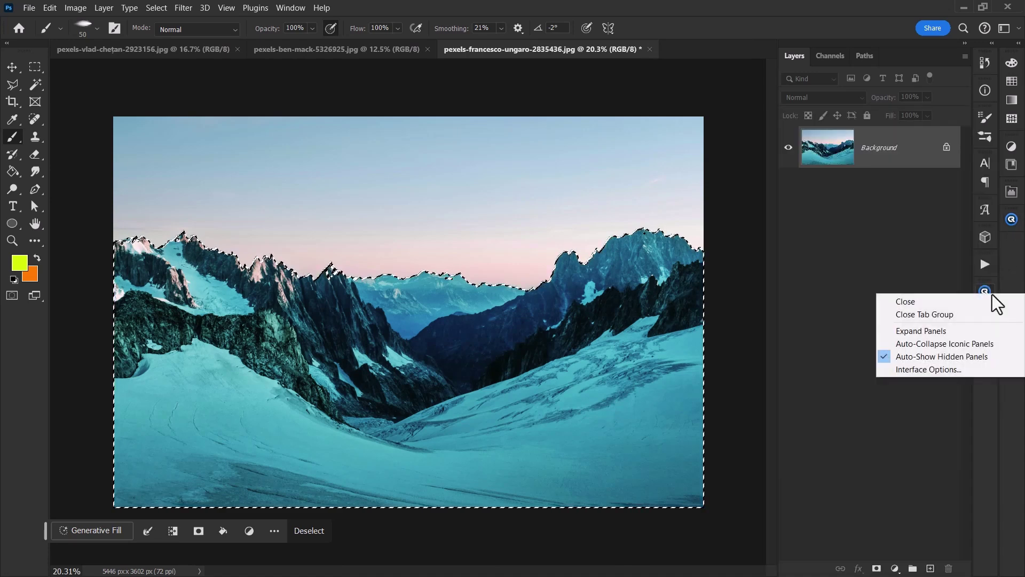
click(960, 303)
click(1012, 220)
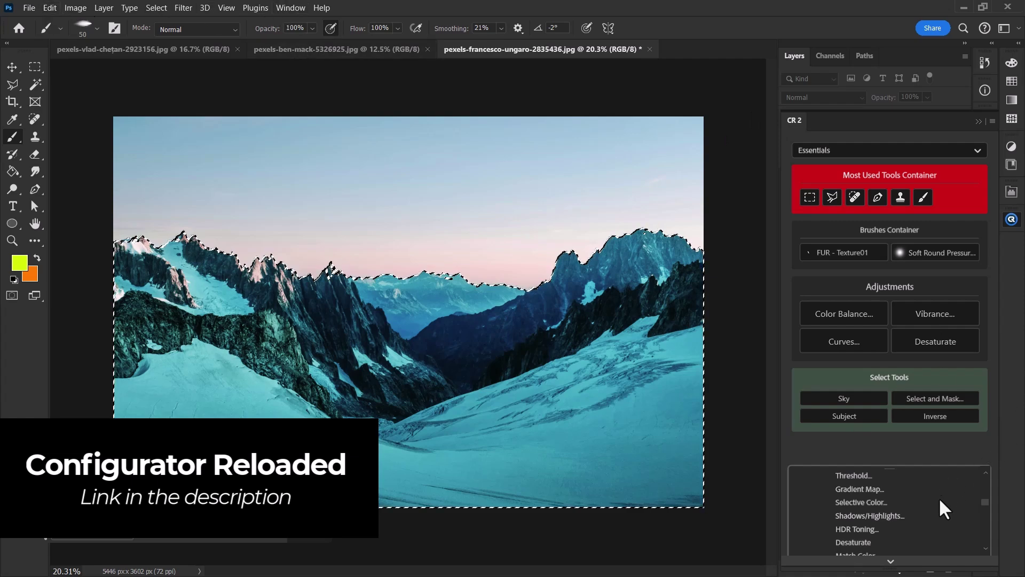
Drag the CR 2 command list taller, then collapse the Image and Edit command groups.
scroll(907, 507, up, 10)
drag(889, 468, 885, 379)
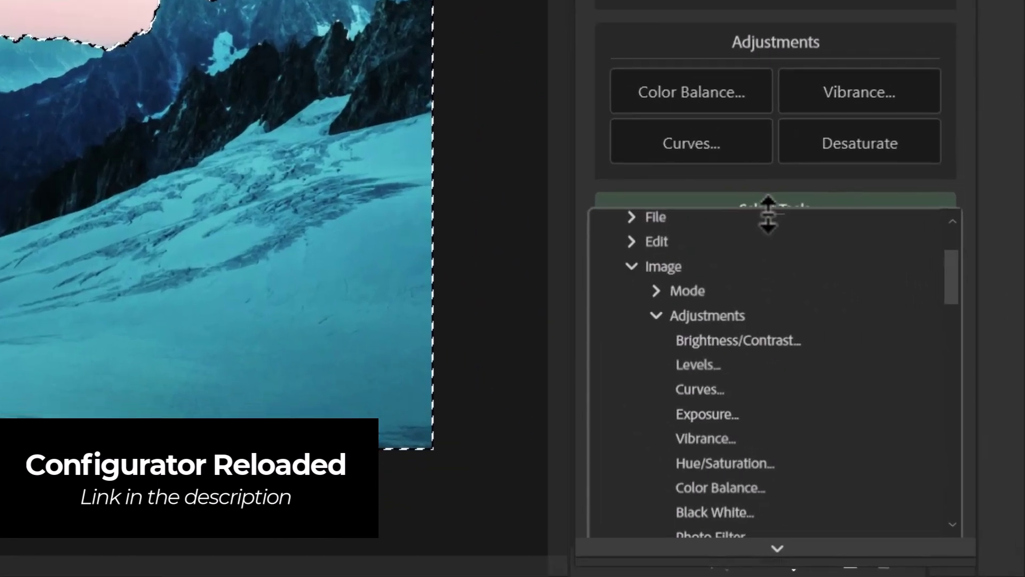
click(609, 250)
click(610, 223)
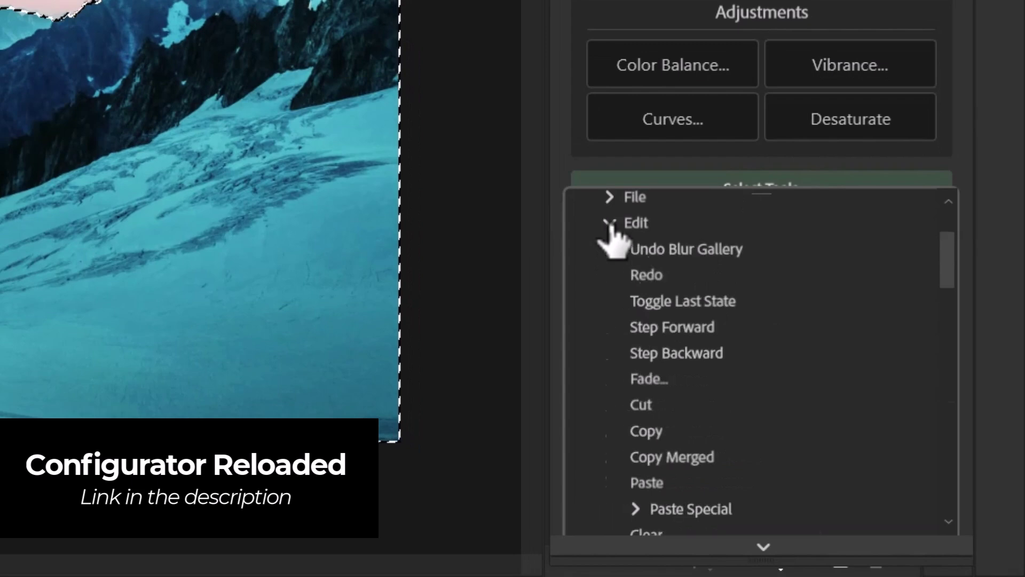
click(609, 224)
Look through the Filter commands, then scroll down to Additional Commands.
scroll(614, 267, down, 3)
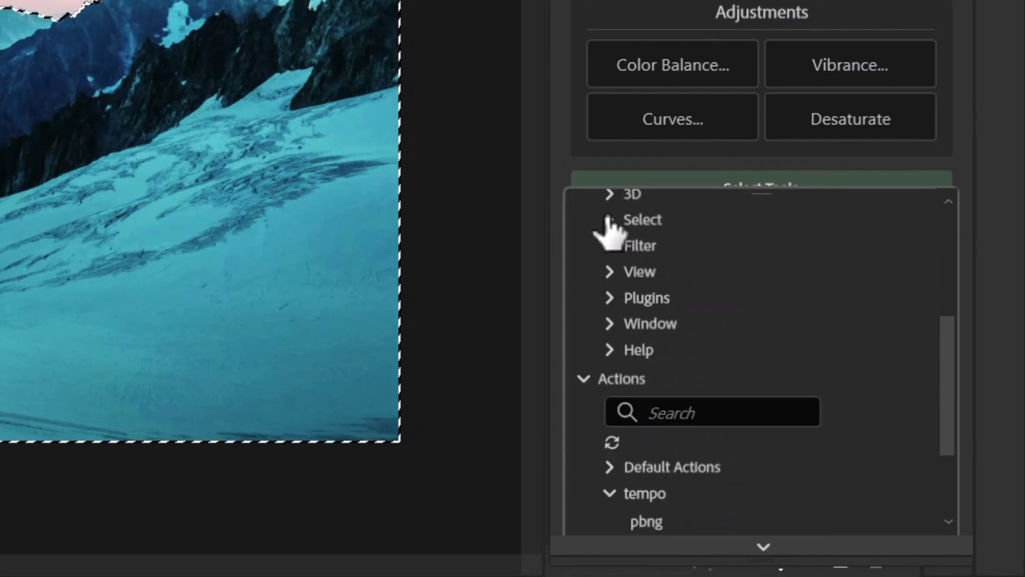
click(609, 246)
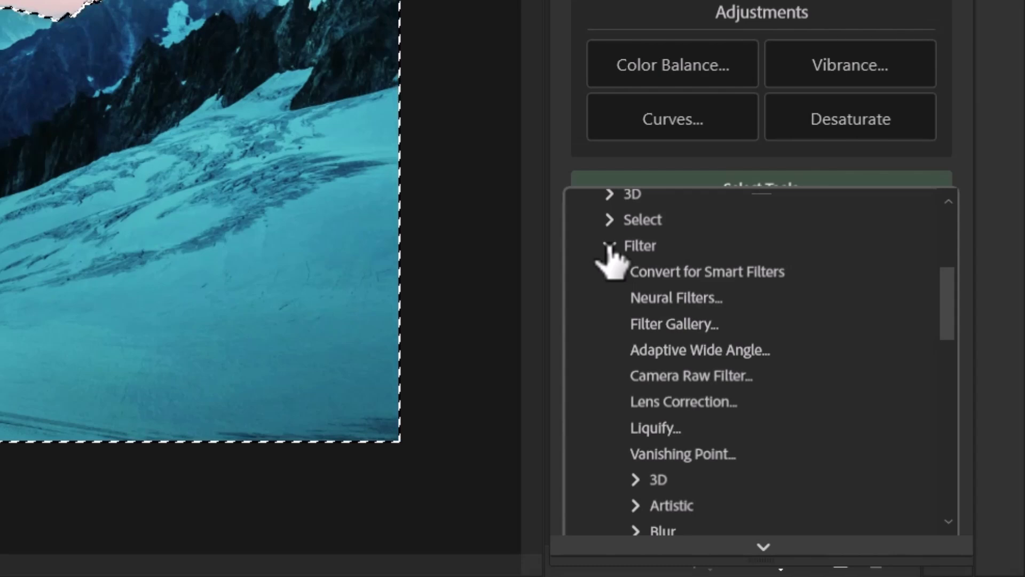
click(610, 247)
scroll(649, 368, down, 3)
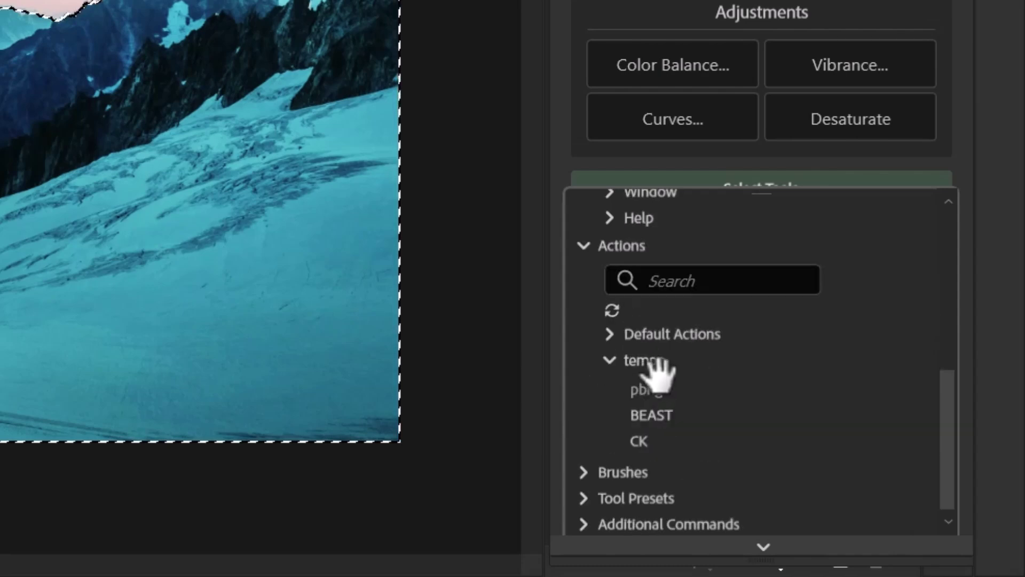
scroll(650, 355, down, 1)
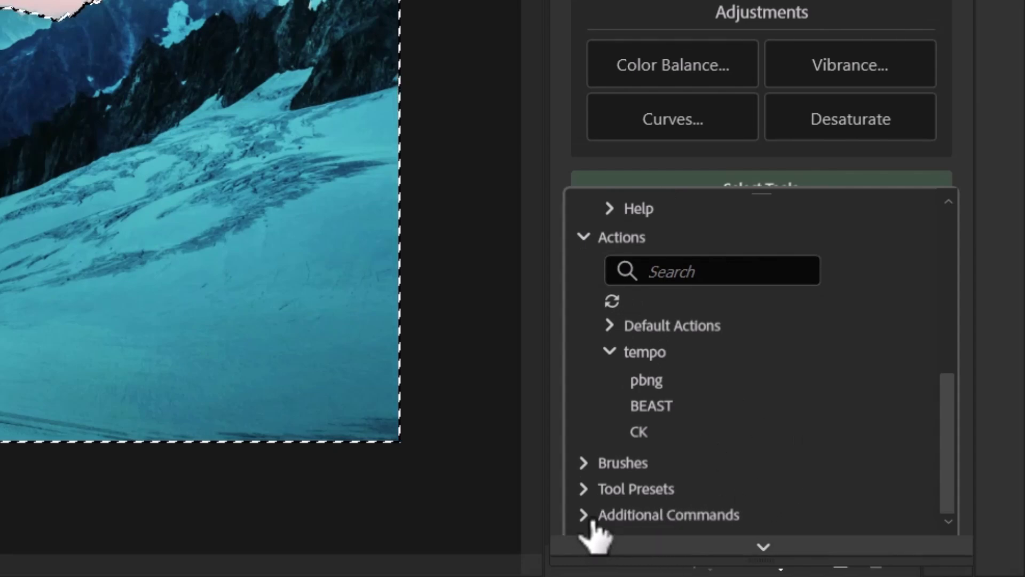
scroll(767, 450, down, 3)
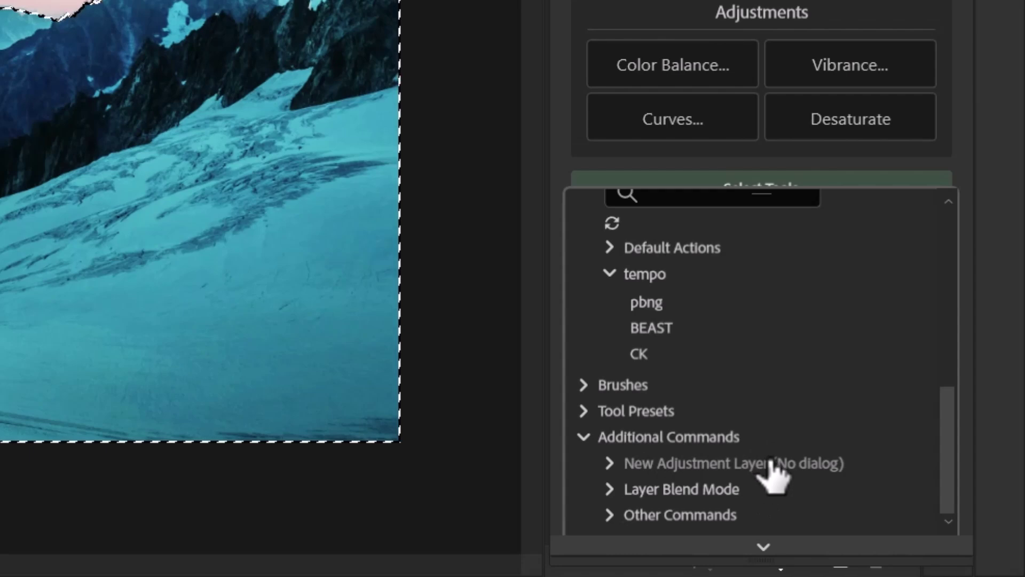
Expand the New Adjustment Layer commands and turn off Lock Buttons in the CR 2 menu.
click(687, 464)
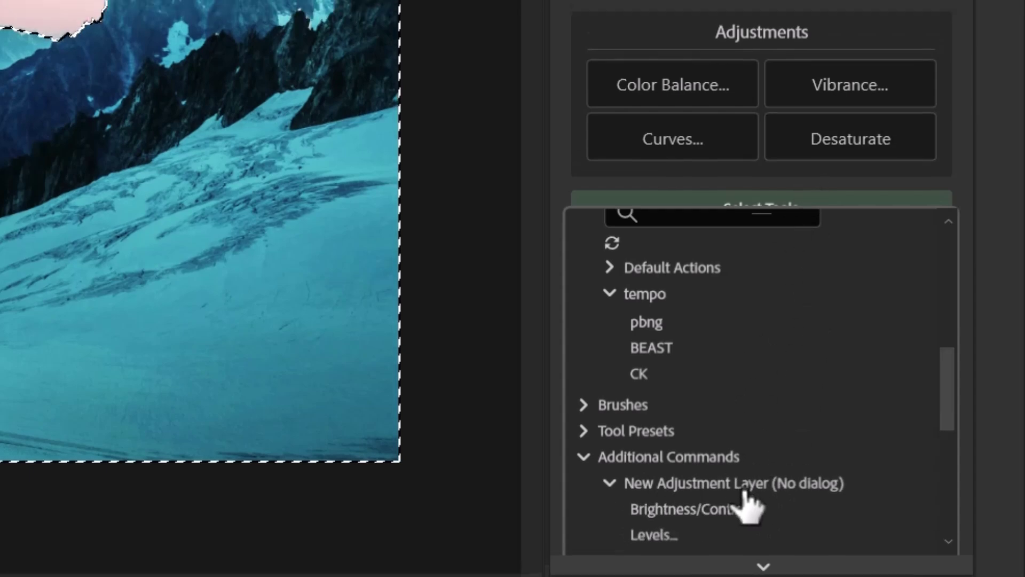
click(962, 47)
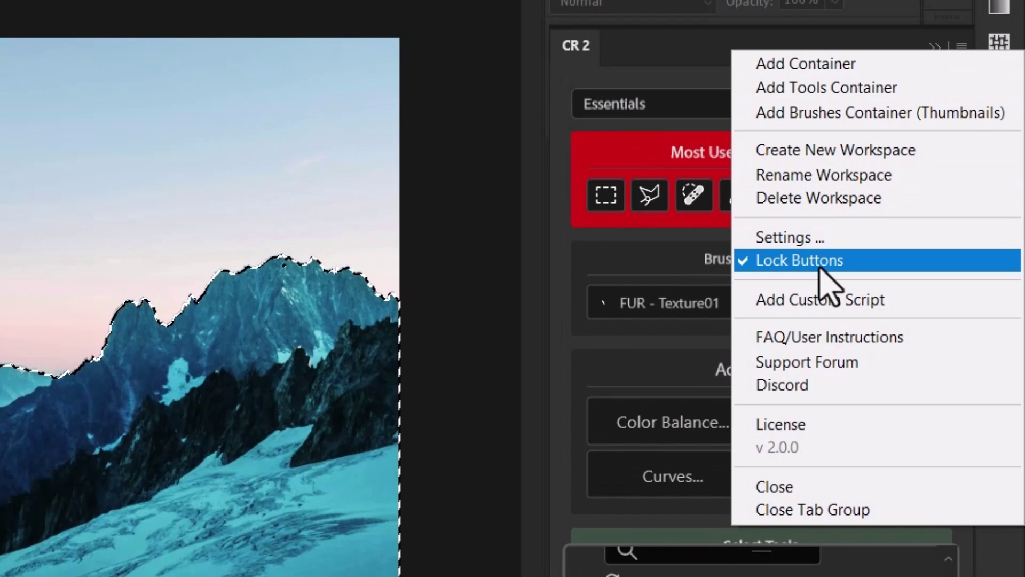
click(821, 269)
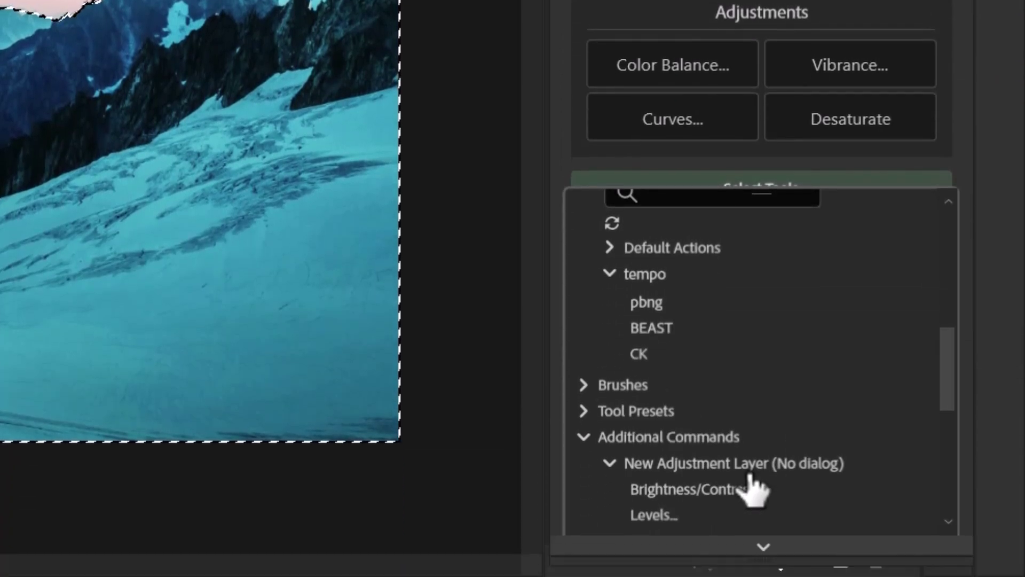
Drag Color Lookup... from the command list into the Adjustments container as a new button.
click(767, 490)
scroll(777, 510, down, 5)
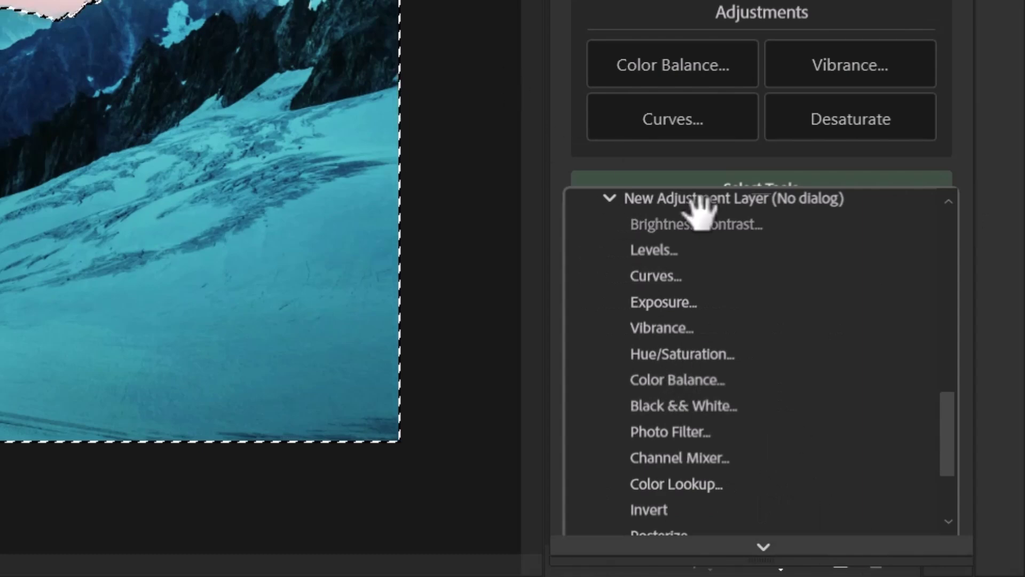
scroll(767, 488, down, 3)
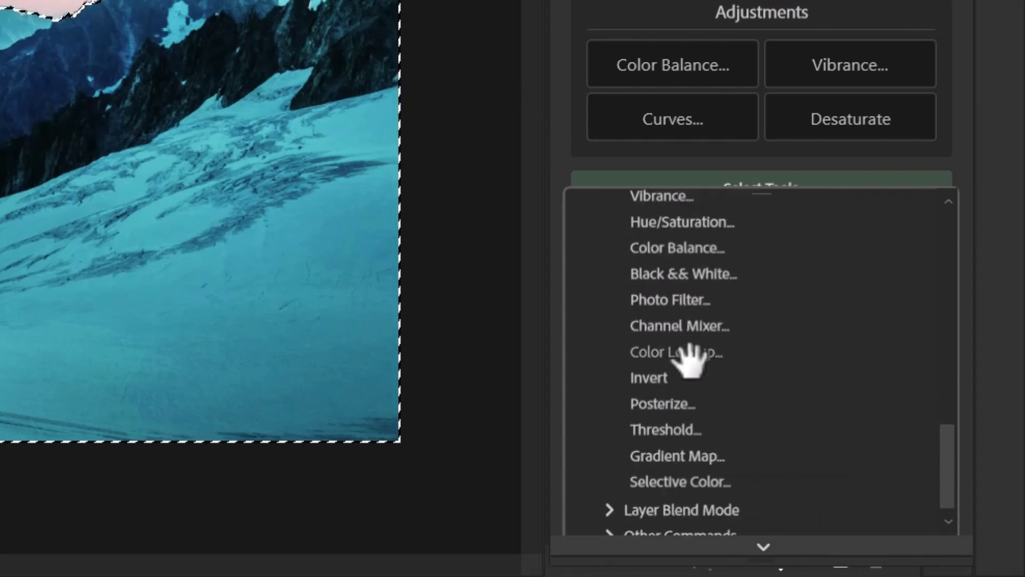
drag(689, 359, 812, 158)
scroll(783, 395, down, 1)
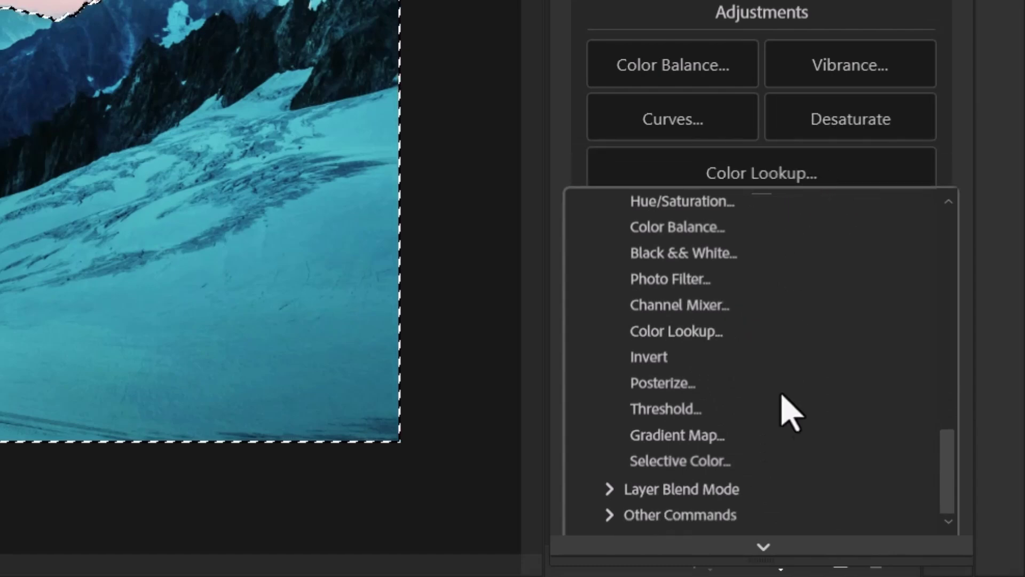
Run Switch Foreground/Background Colors from Other Commands, also swapping them with X.
click(610, 515)
scroll(755, 481, down, 2)
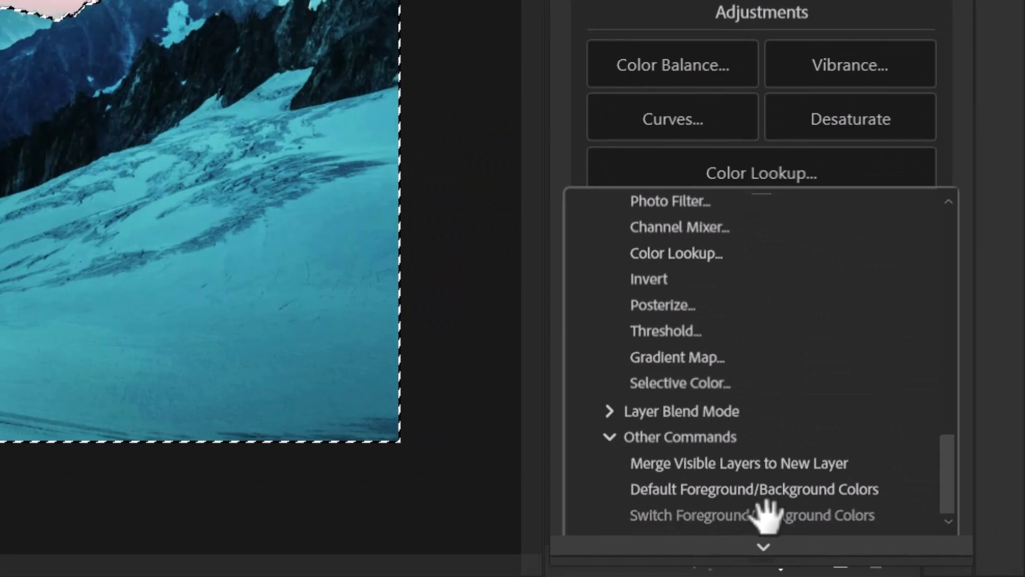
click(715, 514)
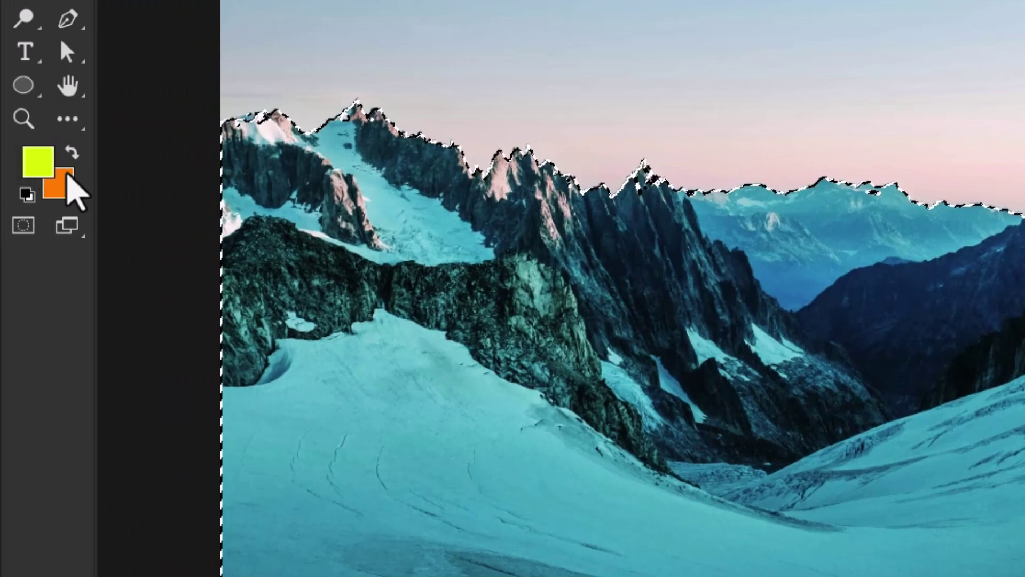
key(x)
key(x)
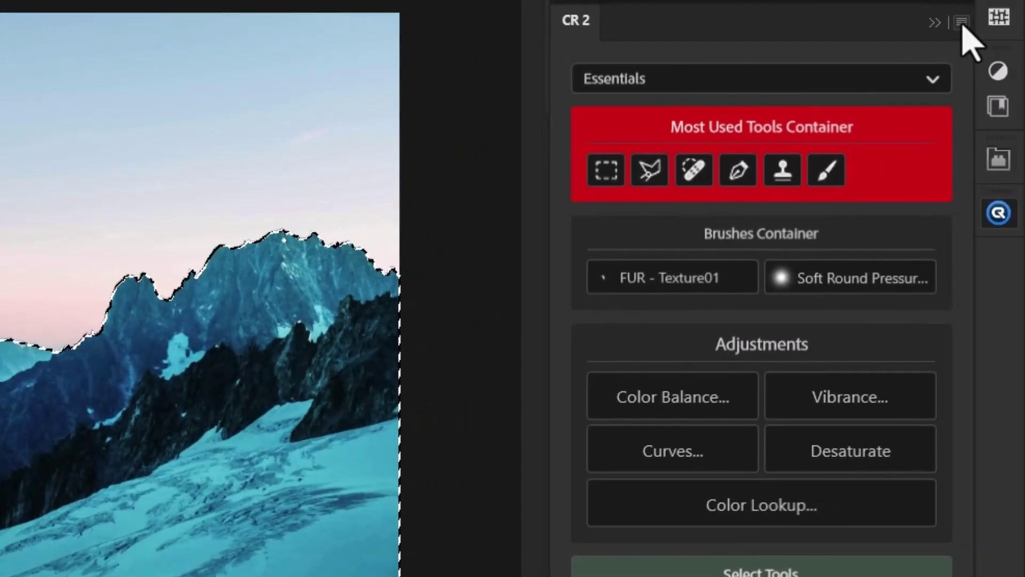
click(960, 22)
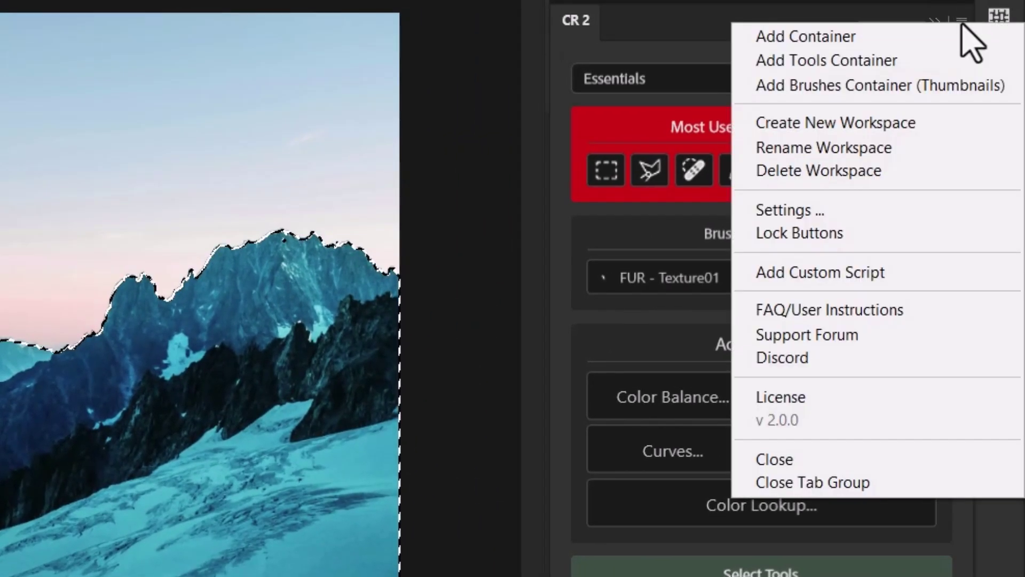
click(801, 209)
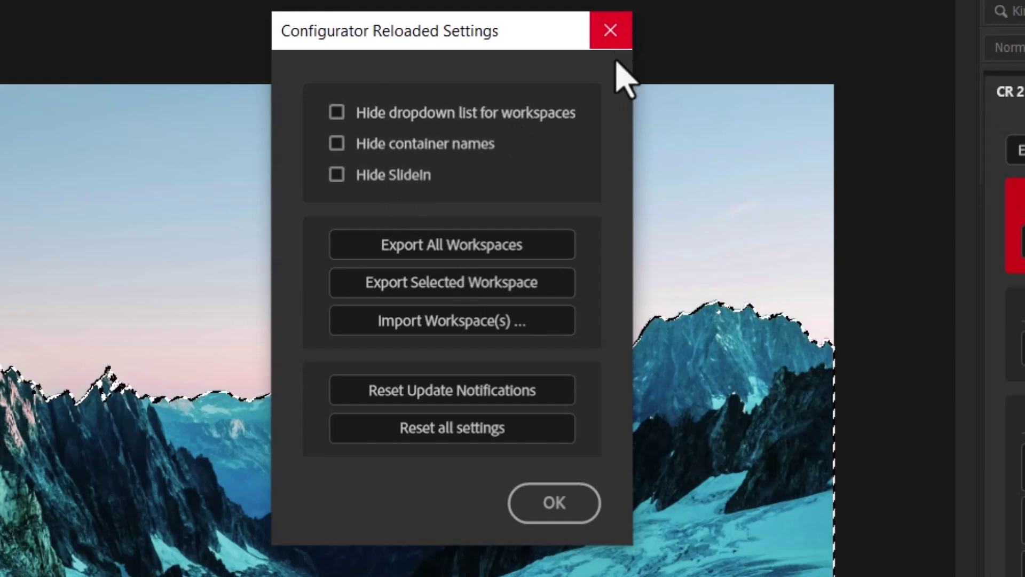
click(611, 31)
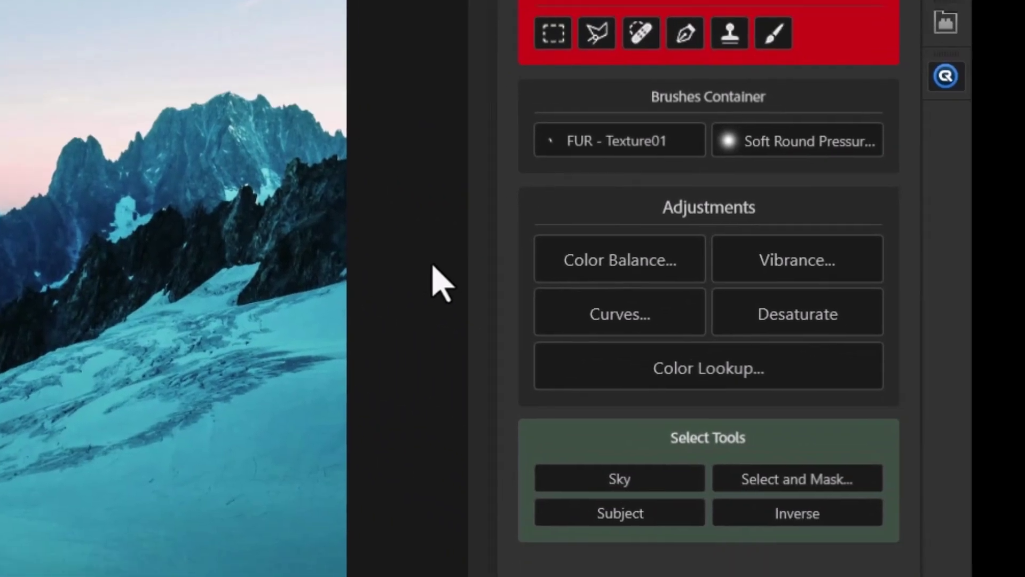
Make the Color Balance button orange.
right_click(672, 263)
click(736, 381)
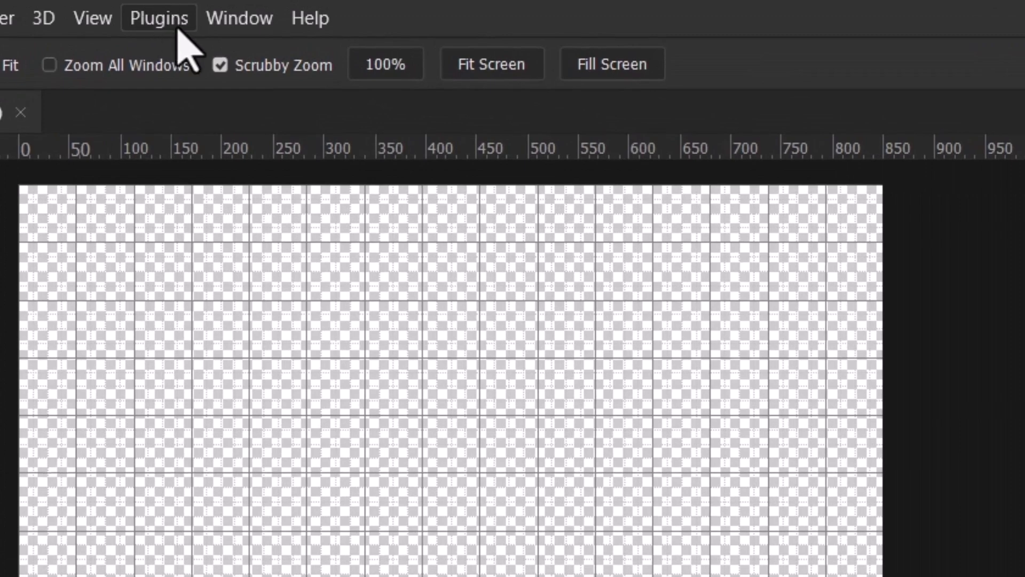
Show the Plugins > Configurator Reloaded 2 submenu listing CR 2, CR 2 (Panel 2) and CR 2 (Panel 3).
click(178, 27)
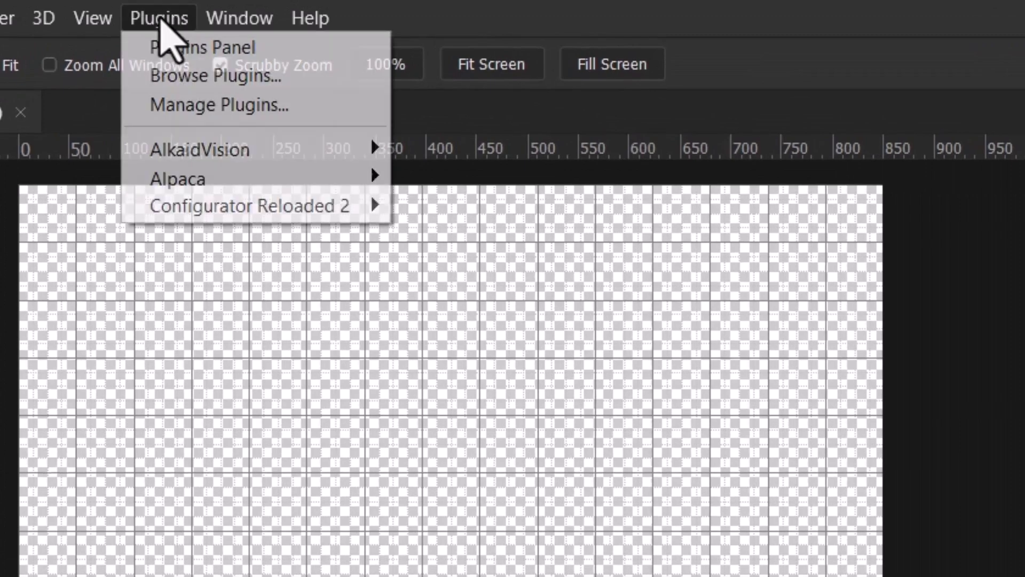
mouse_move(186, 210)
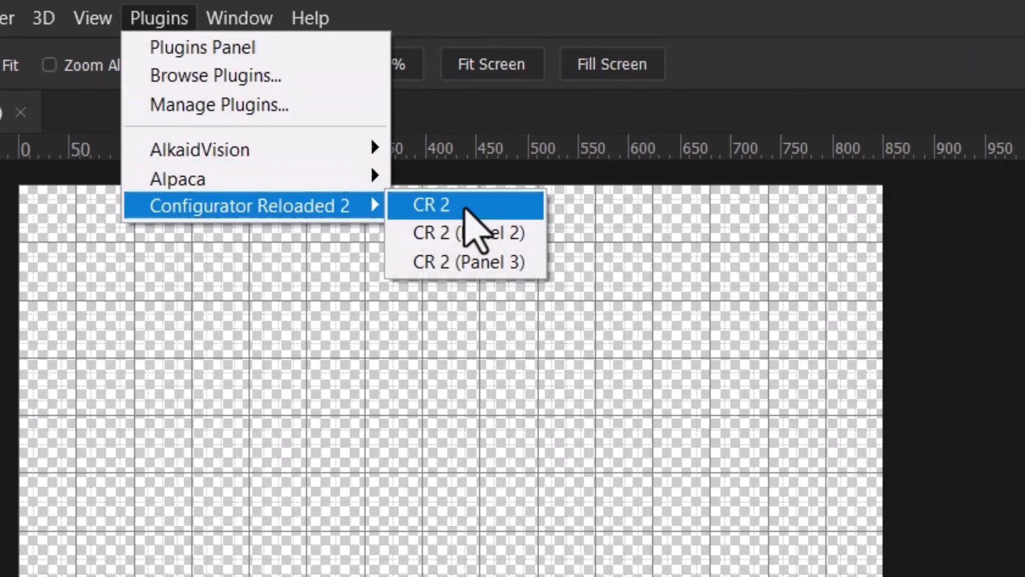